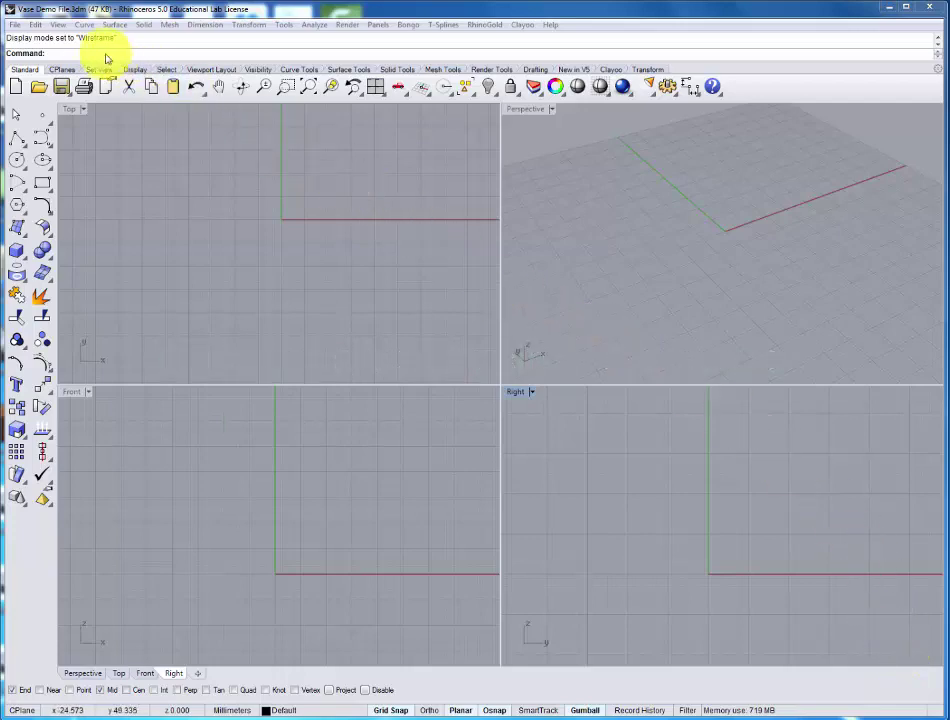
# Confirm Millimeters units with 0.001 tolerance and 1.0 mm grid and snap spacing in Document Properties.
pyautogui.click(13, 25)
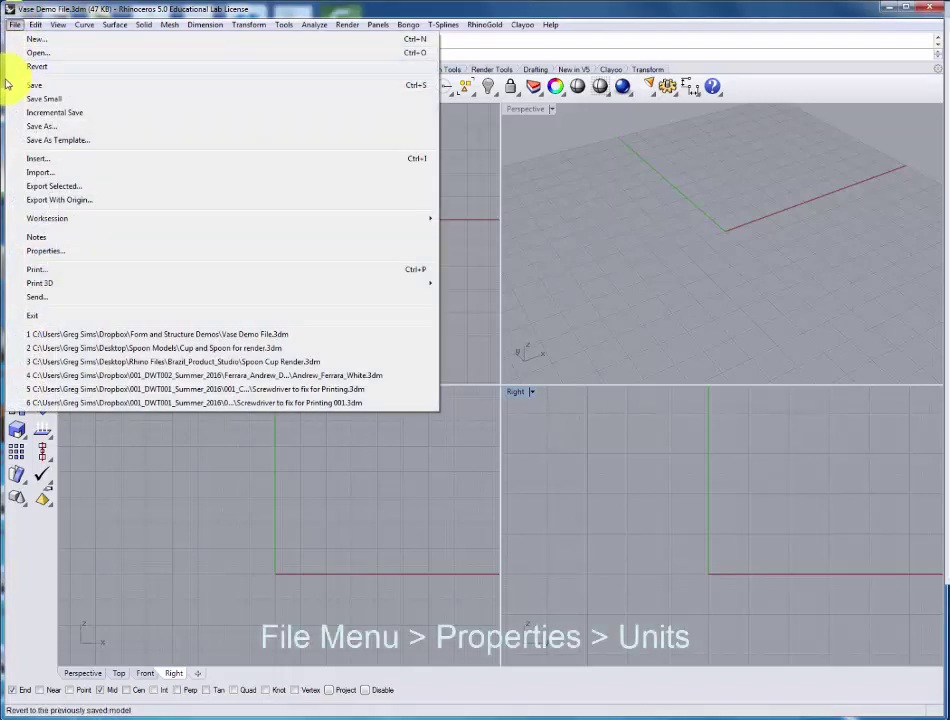
pyautogui.click(40, 252)
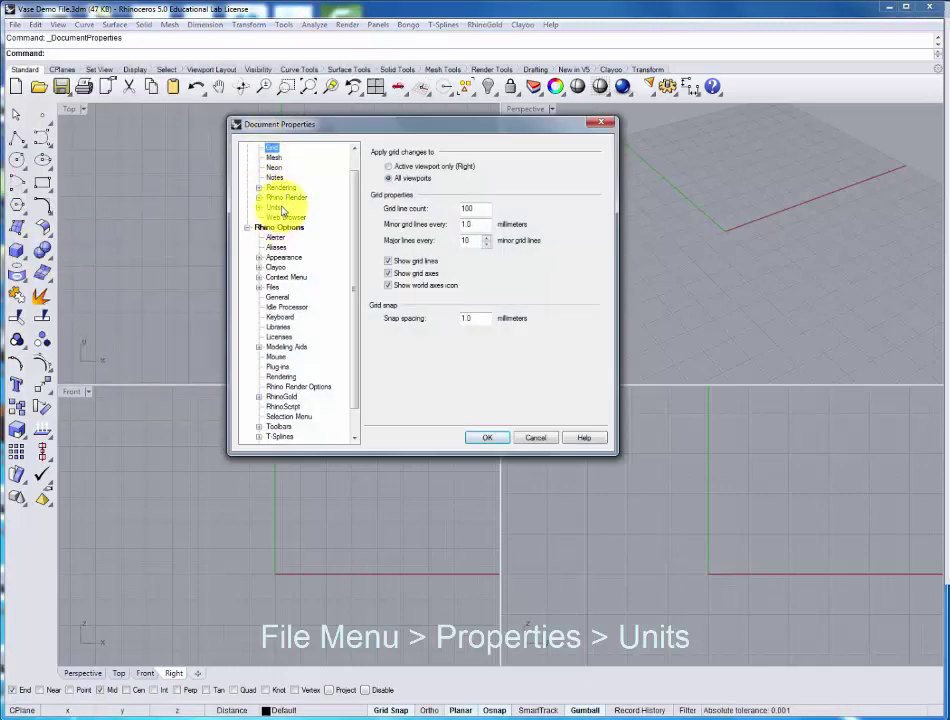
pyautogui.click(273, 208)
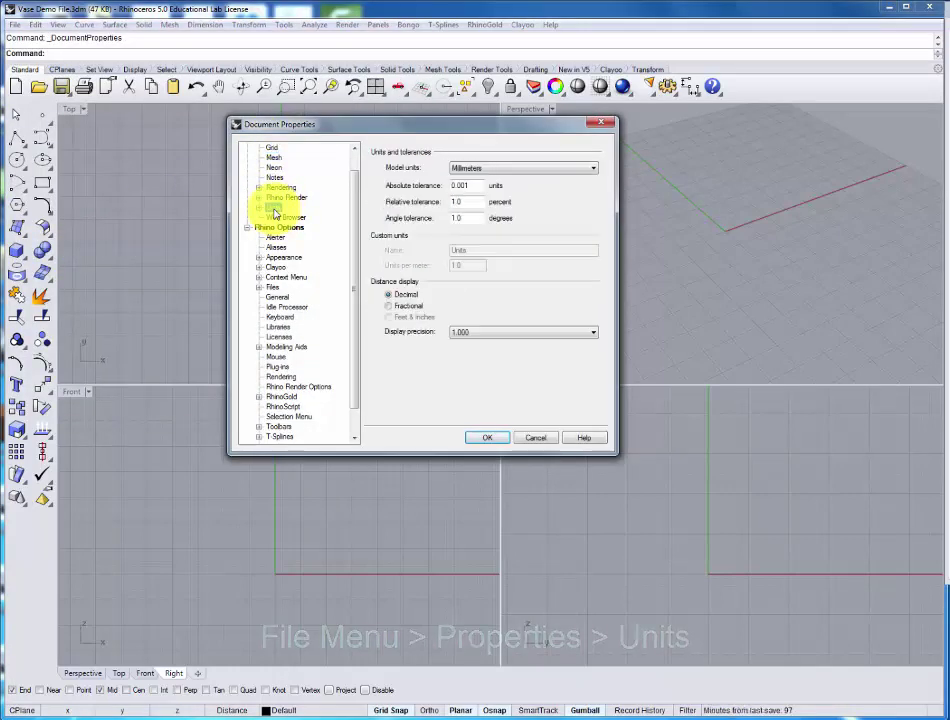
pyautogui.click(483, 170)
pyautogui.click(483, 172)
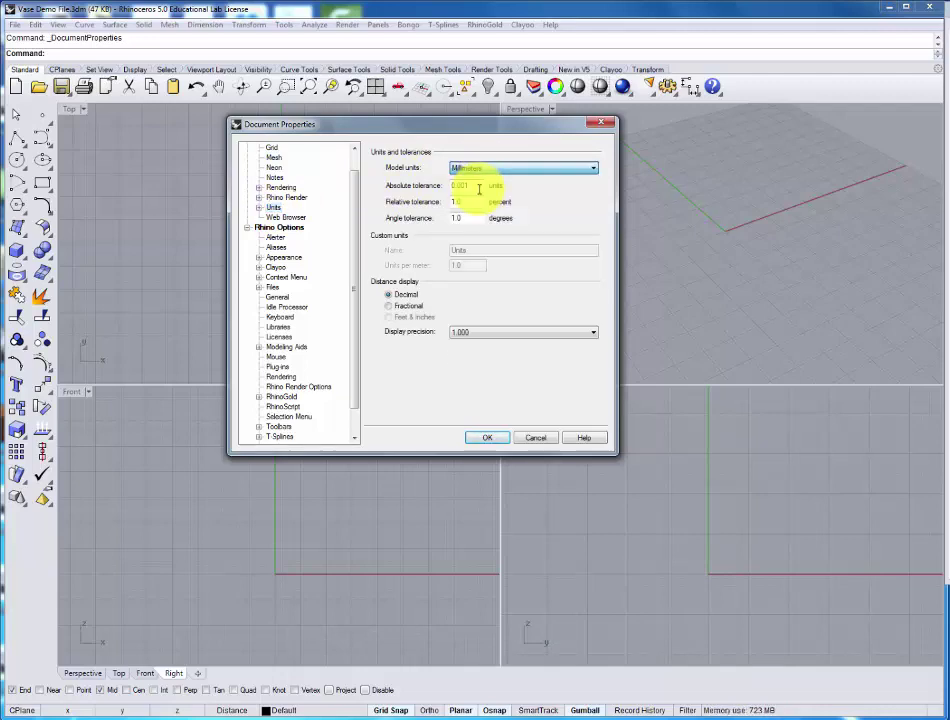
pyautogui.click(273, 149)
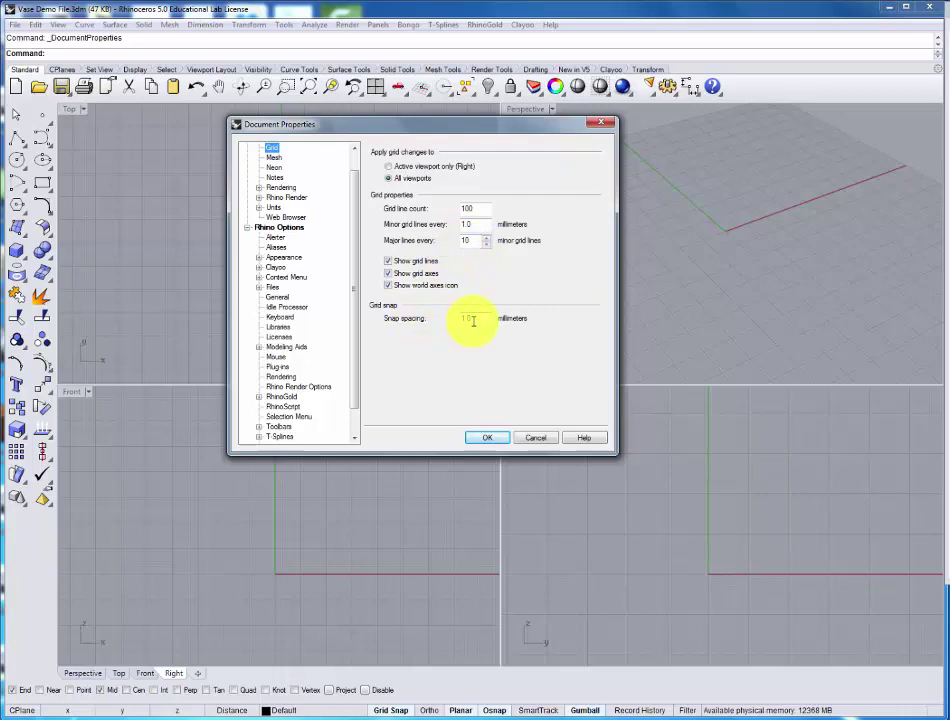
pyautogui.click(490, 438)
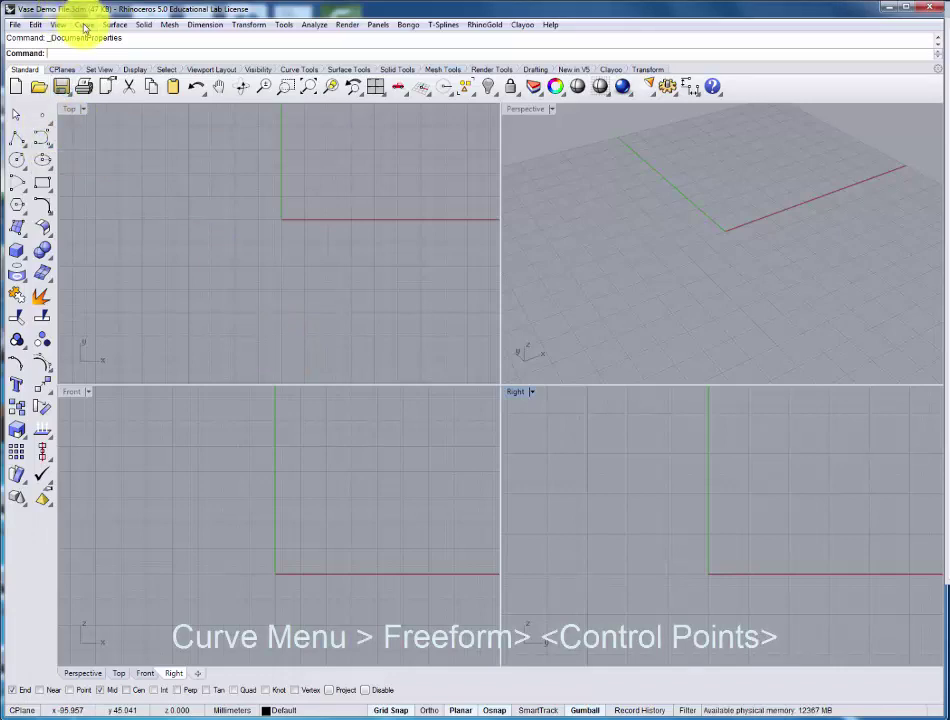
# Start the Free-Form Control Points curve command.
pyautogui.click(84, 25)
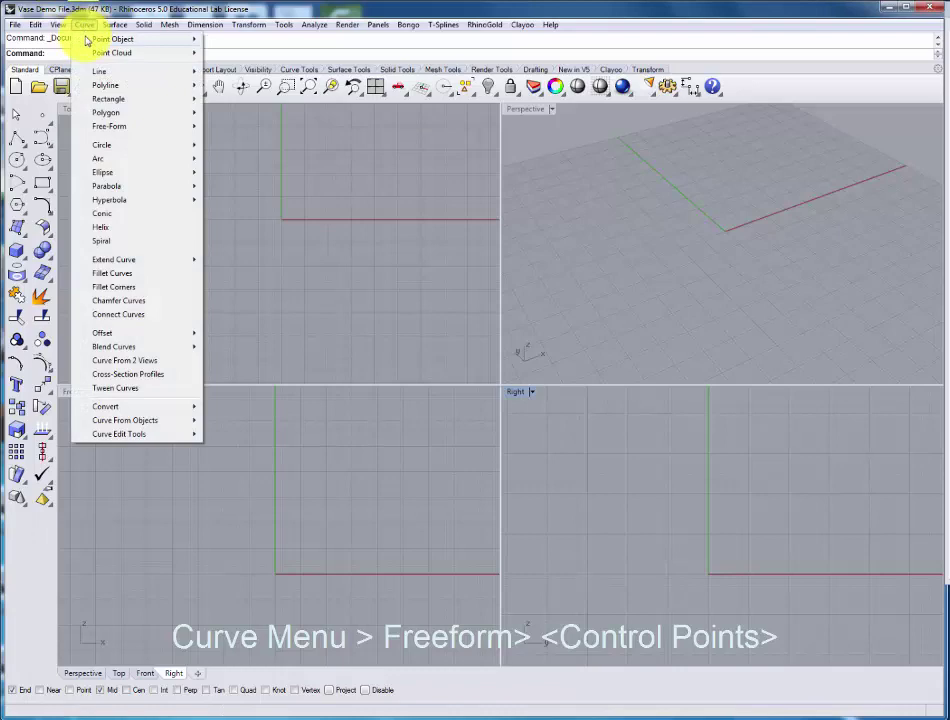
pyautogui.moveTo(105, 126)
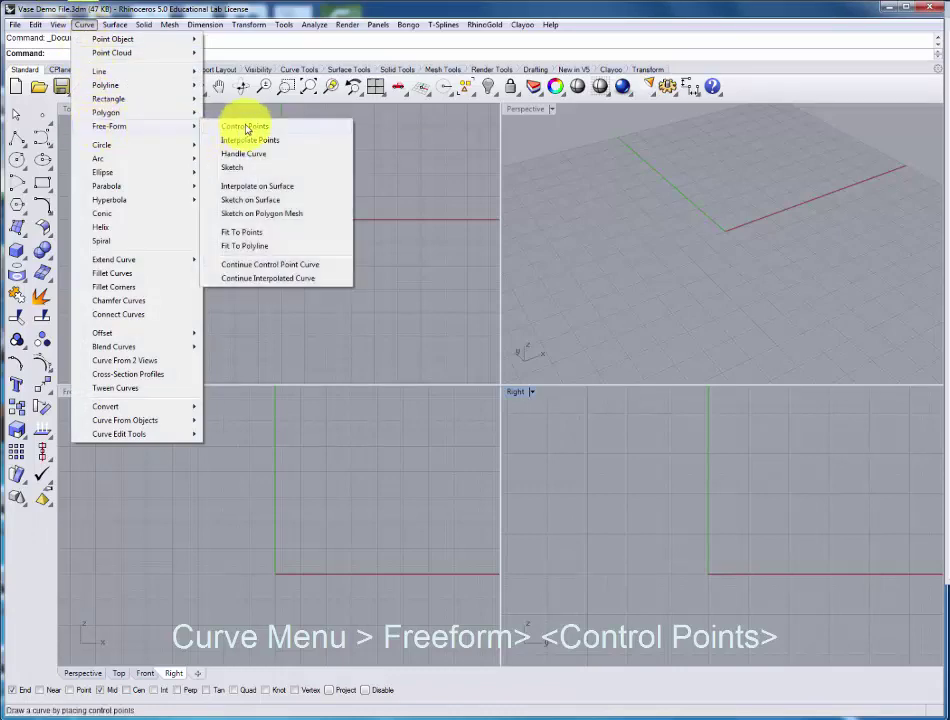
pyautogui.click(246, 129)
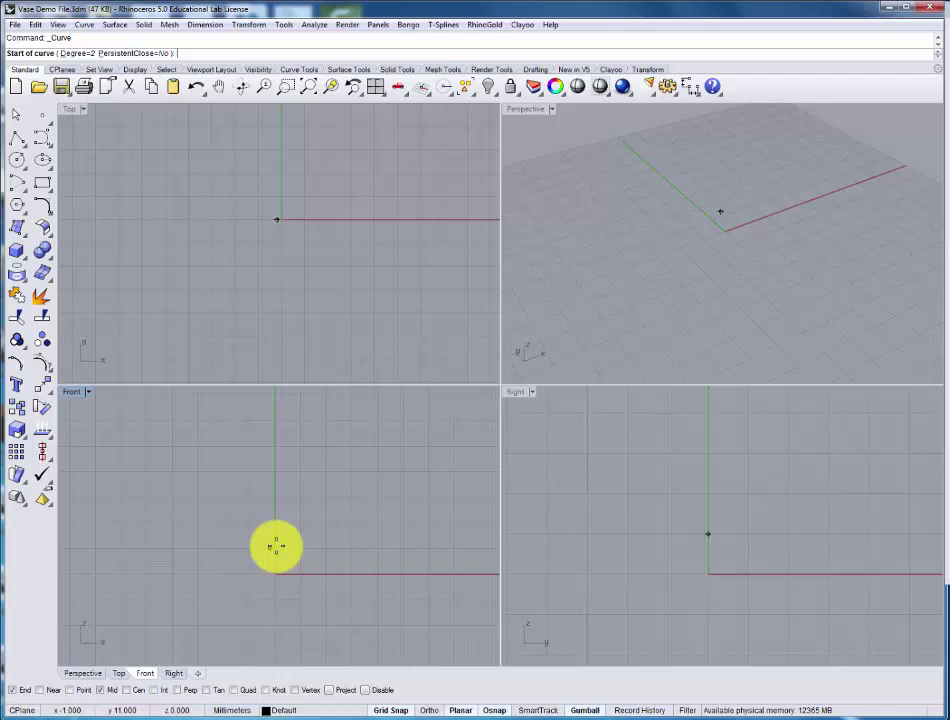
# Pan the Front view up and switch on Grid Snap, Osnap and Gumball.
pyautogui.moveTo(295, 585); pyautogui.dragTo(280, 502, button='right')
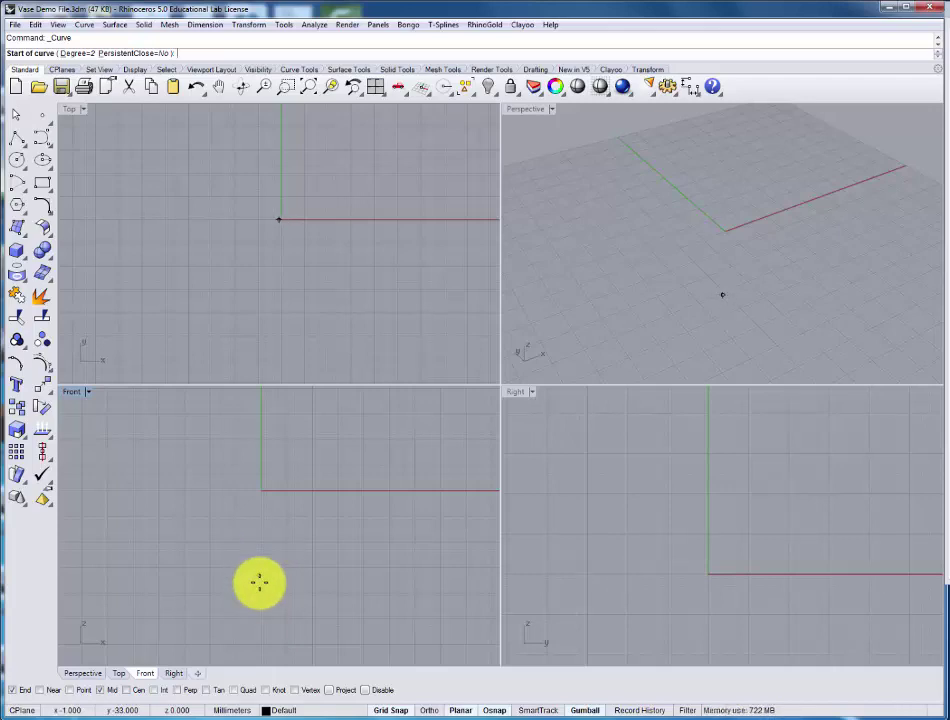
pyautogui.click(392, 711)
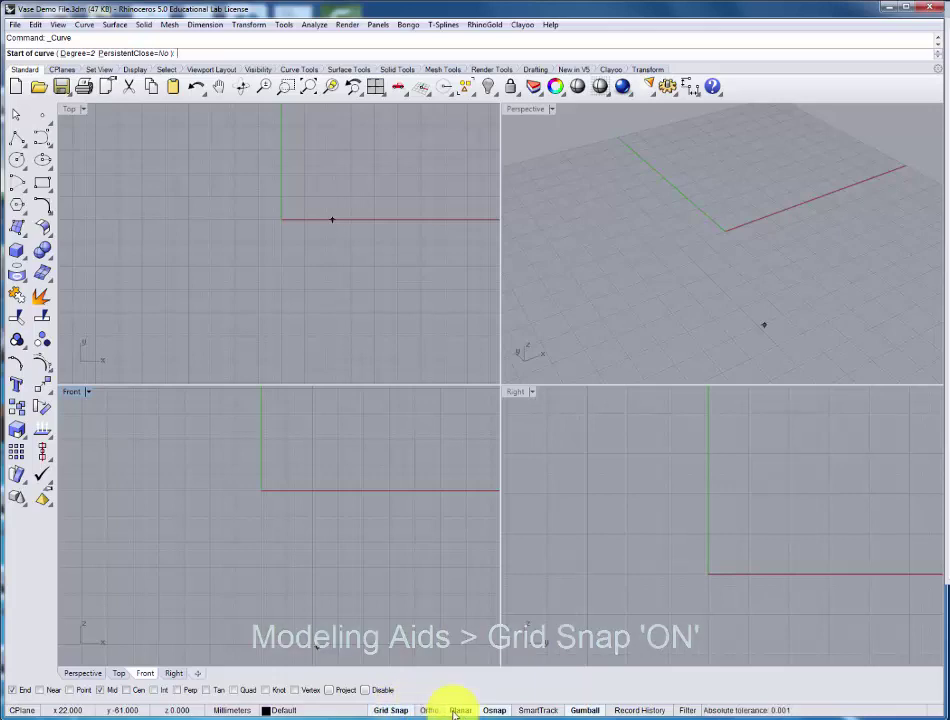
pyautogui.click(494, 710)
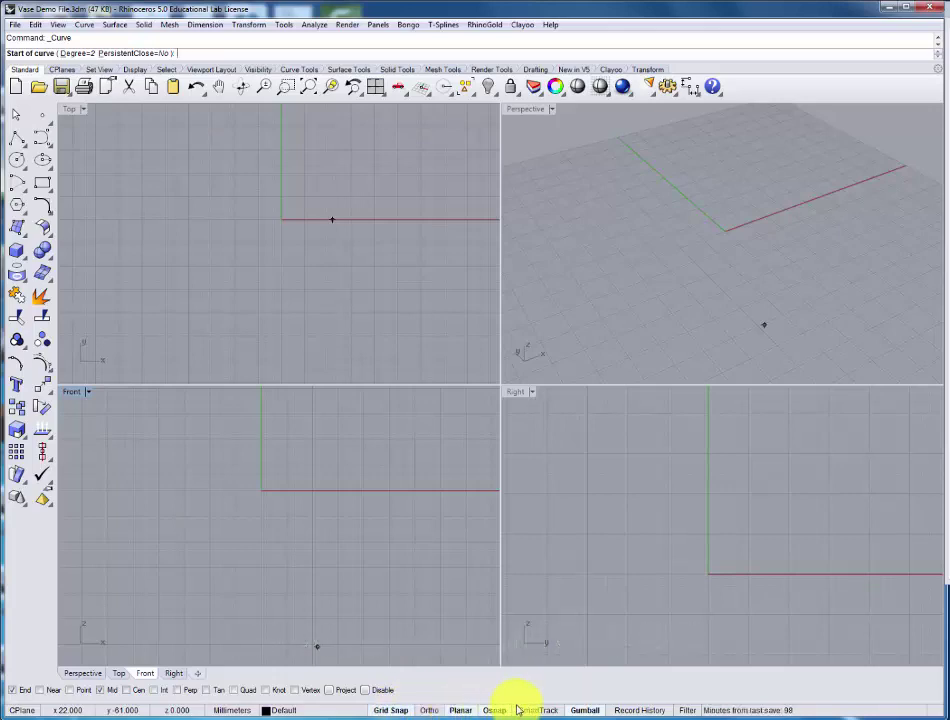
pyautogui.click(585, 710)
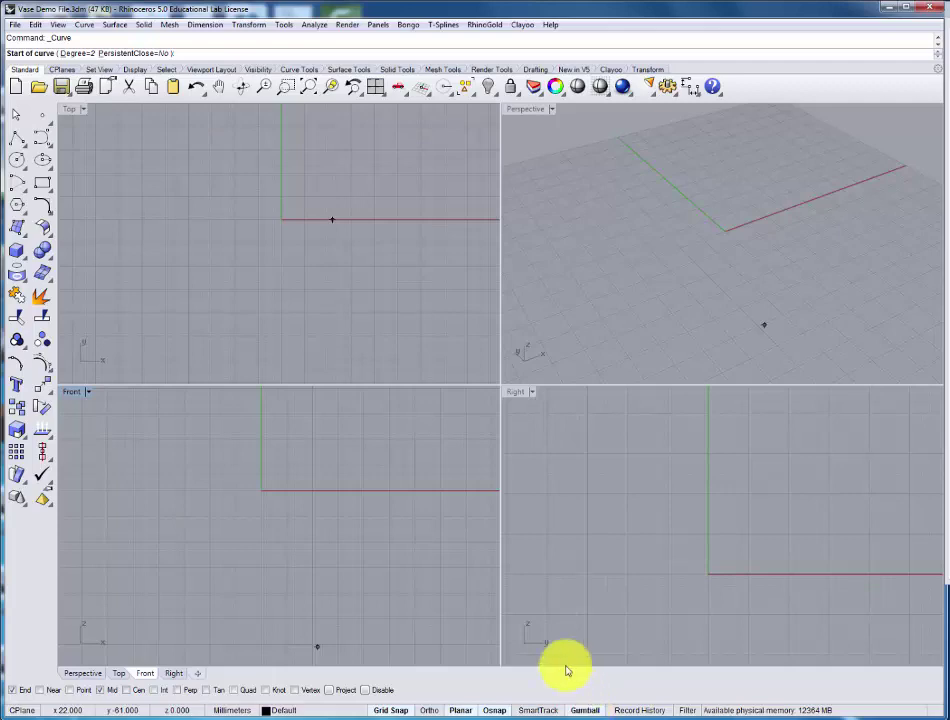
# Start the curve at the origin and place flat base points out to a rounded corner.
pyautogui.click(261, 598)
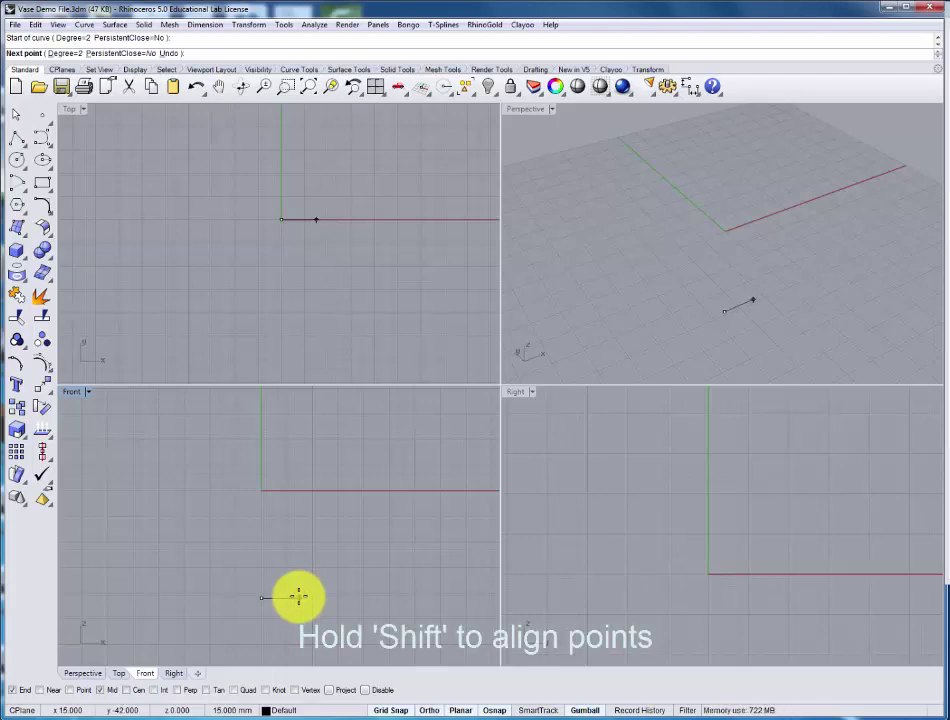
pyautogui.click(298, 597)
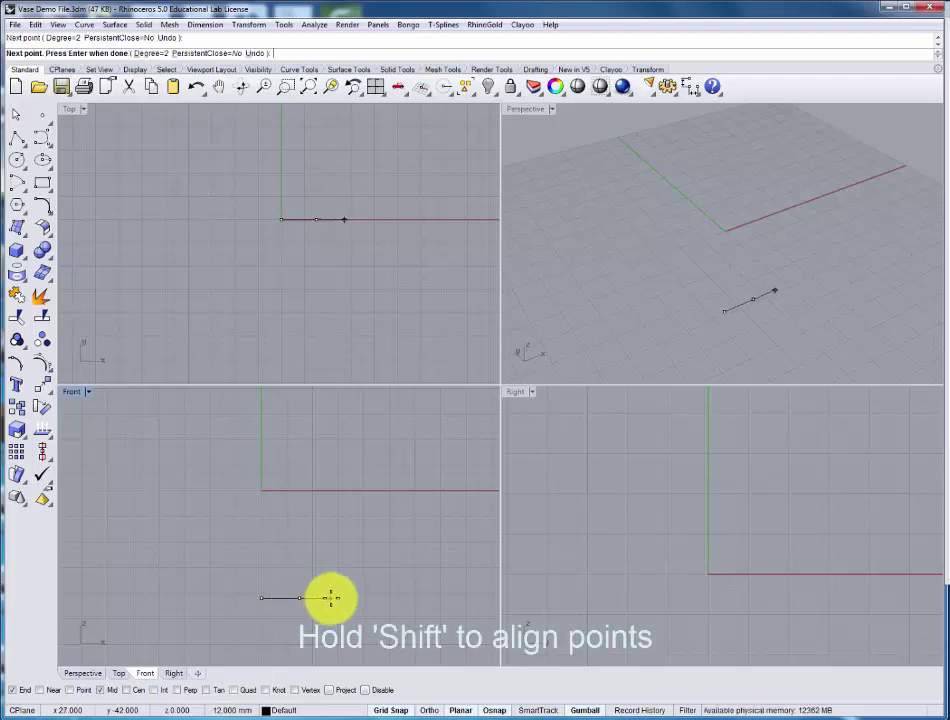
pyautogui.click(331, 597)
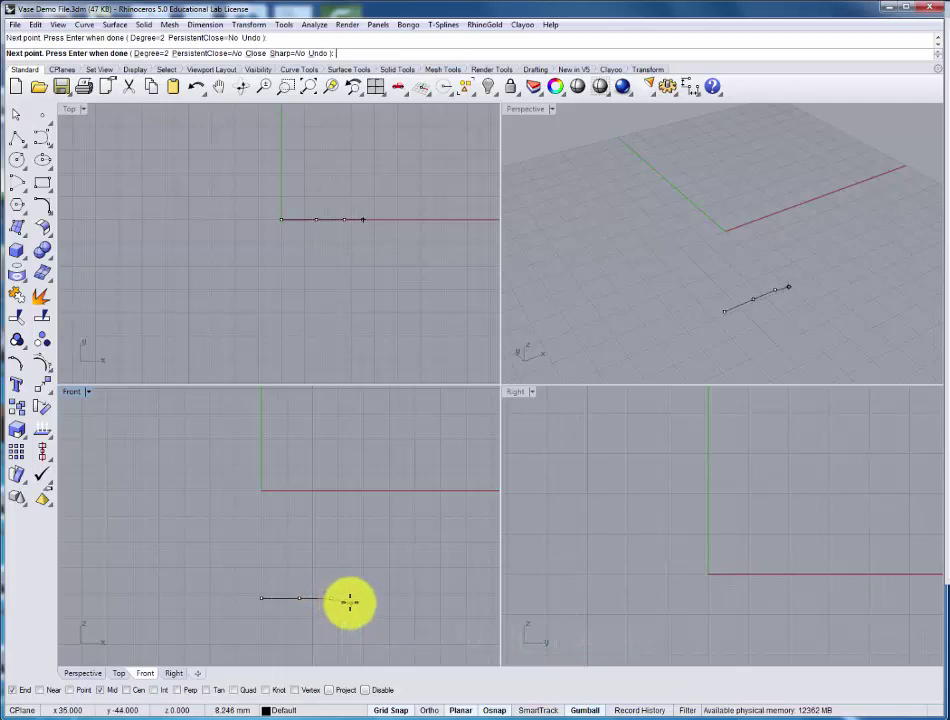
pyautogui.click(352, 604)
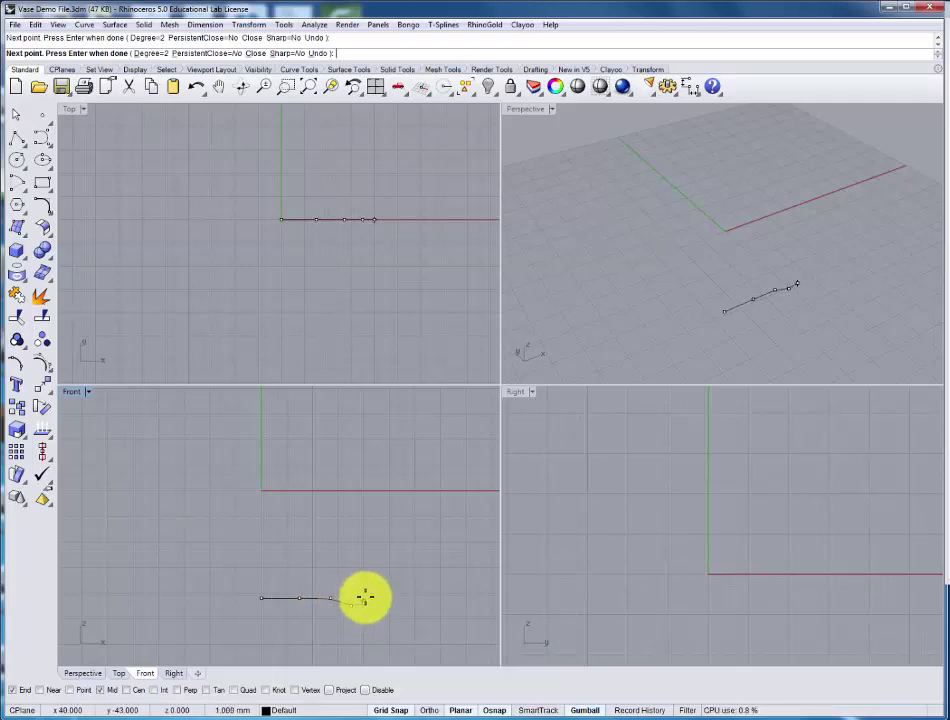
pyautogui.click(363, 603)
# Add wall points rising through an inward bend and narrow neck to a flared rim.
pyautogui.click(368, 582)
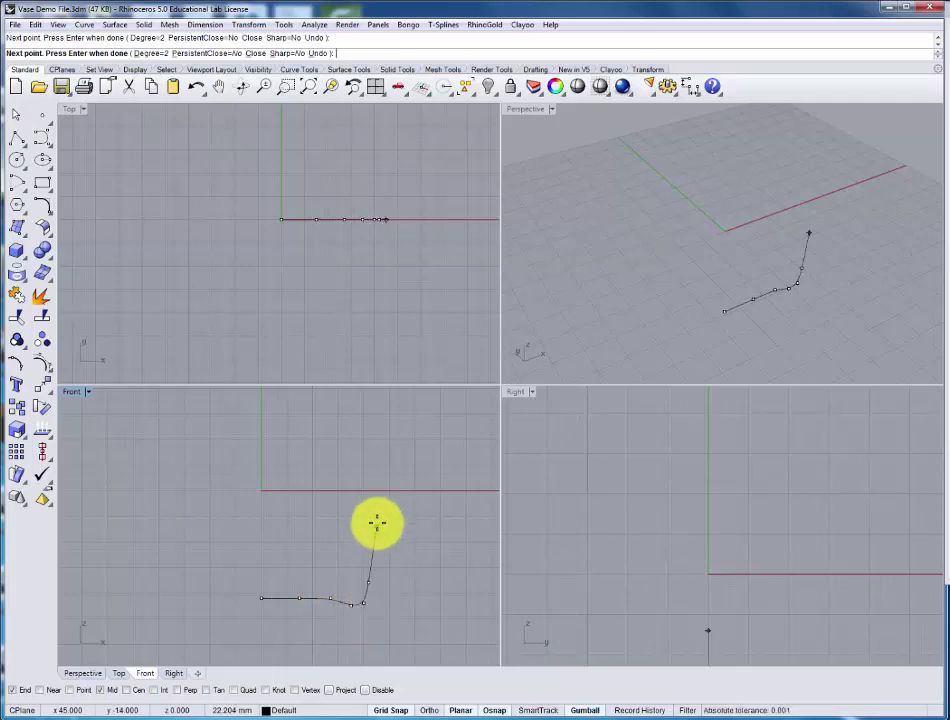
pyautogui.moveTo(377, 521); pyautogui.dragTo(373, 564, button='right')
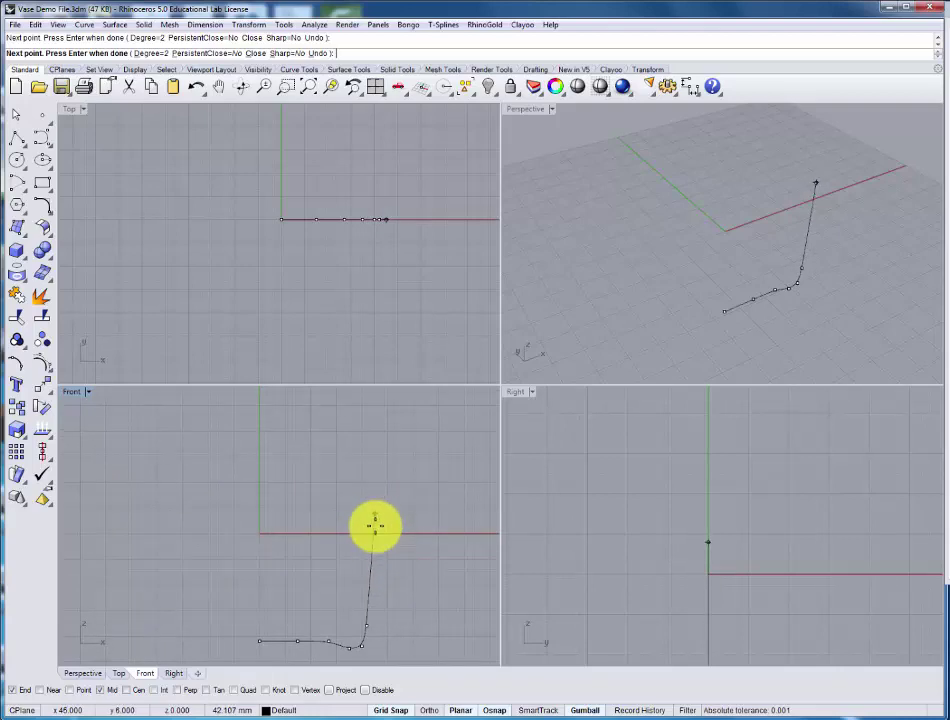
pyautogui.click(376, 532)
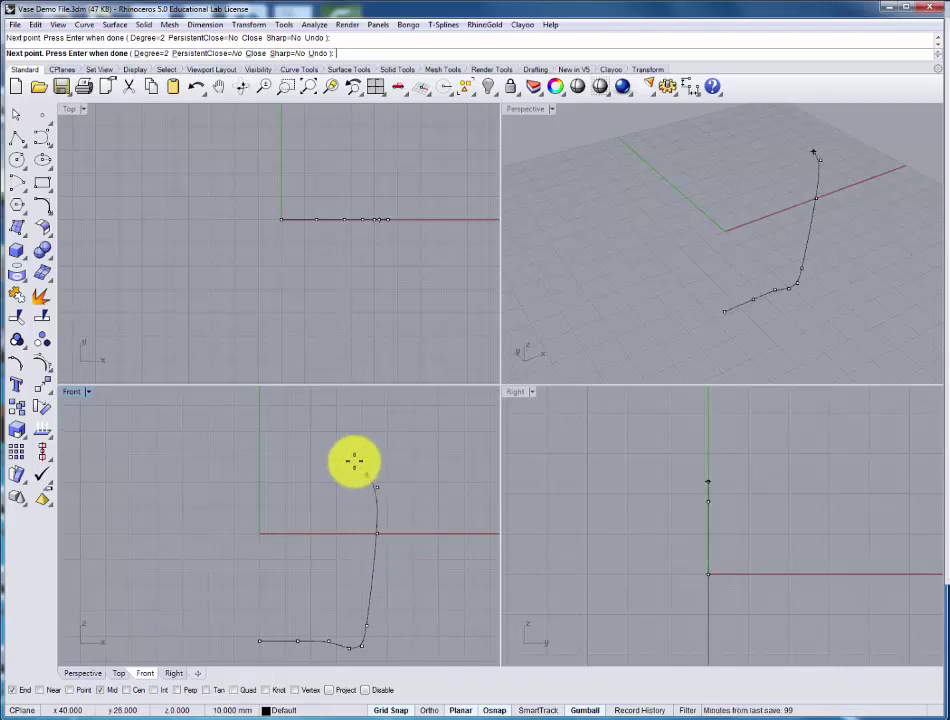
pyautogui.moveTo(337, 451); pyautogui.dragTo(341, 469, button='right')
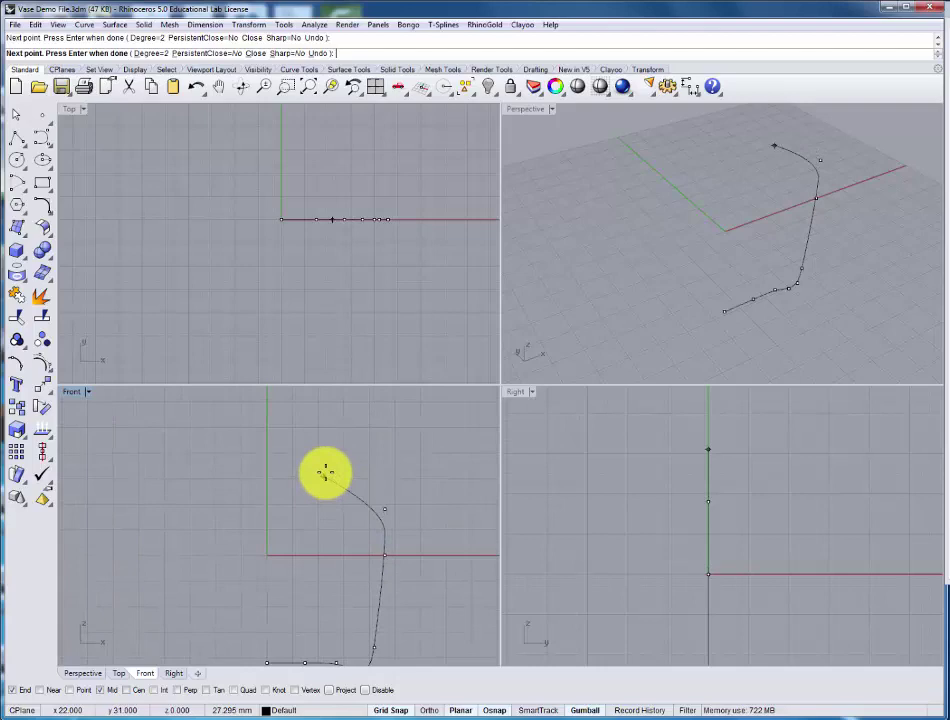
pyautogui.click(334, 465)
pyautogui.click(320, 432)
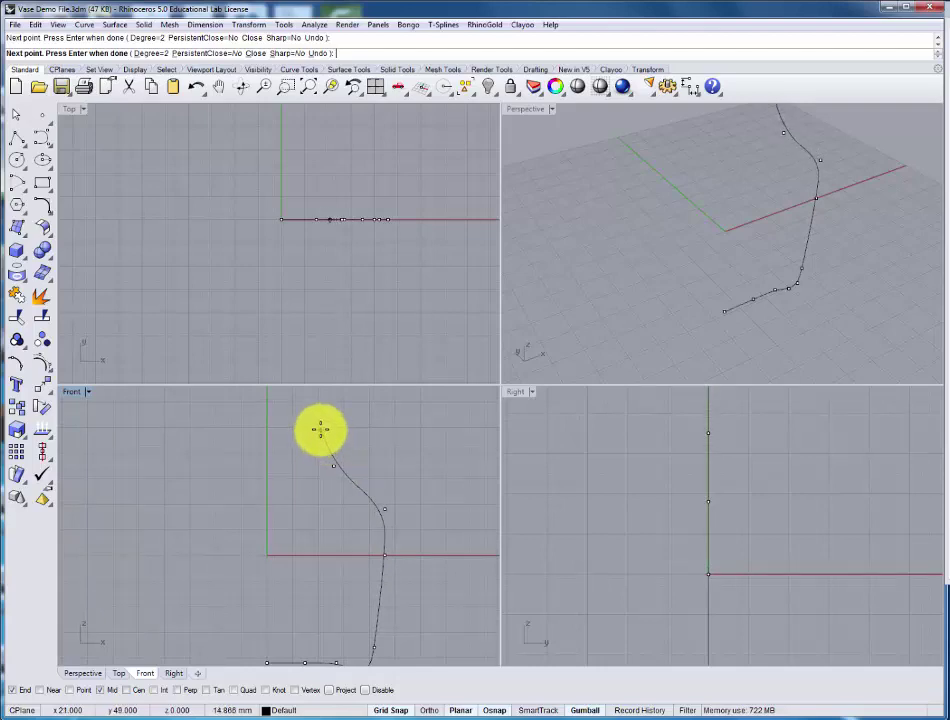
pyautogui.moveTo(346, 430); pyautogui.dragTo(341, 494, button='right')
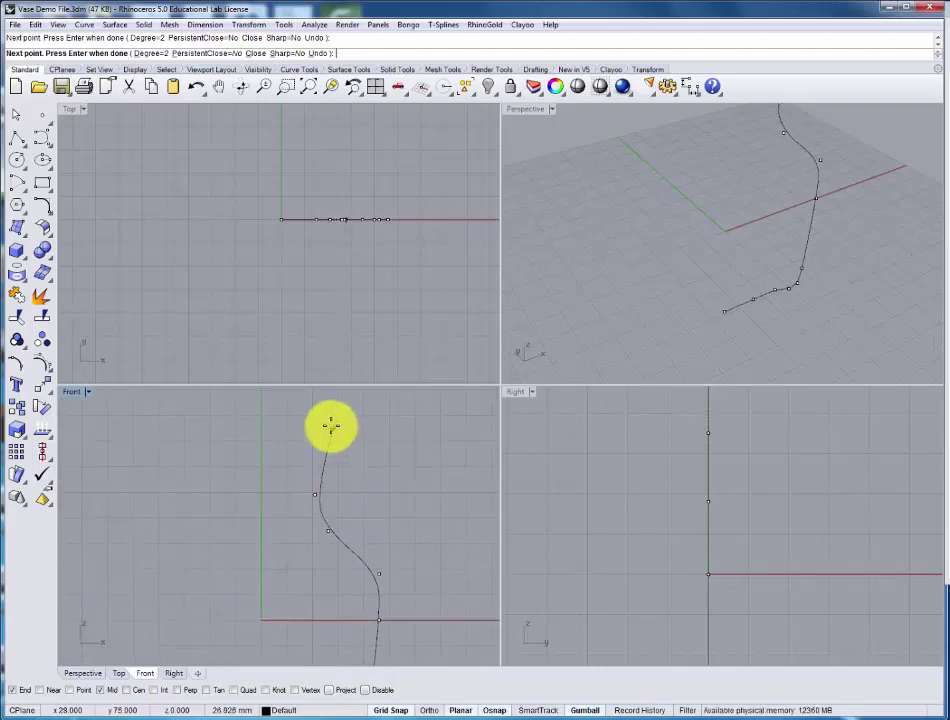
pyautogui.click(321, 447)
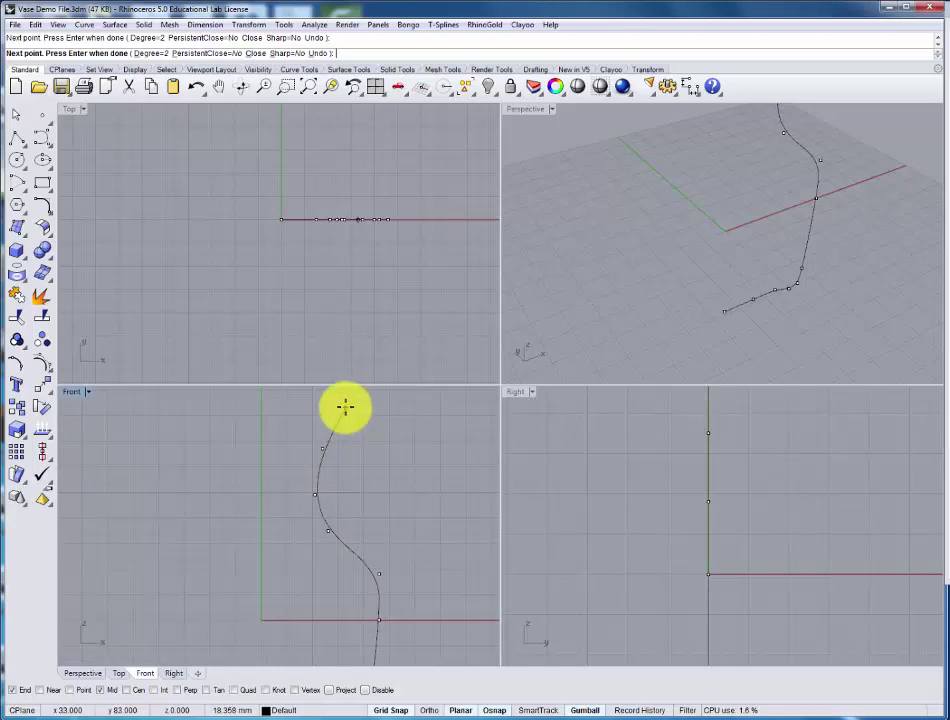
pyautogui.click(343, 408)
pyautogui.moveTo(361, 407); pyautogui.dragTo(346, 477, button='right')
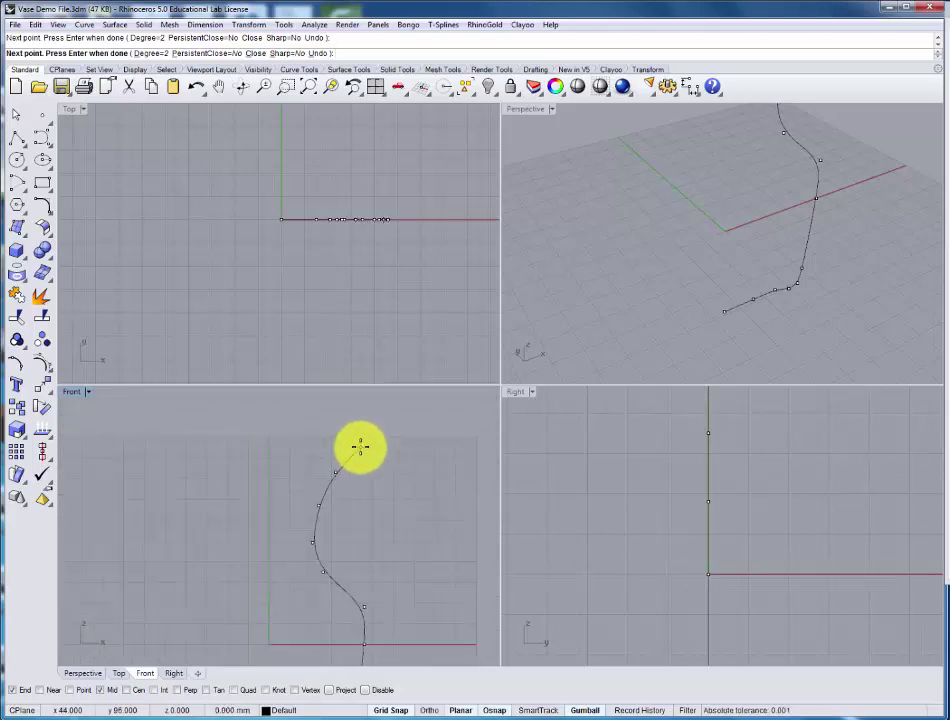
pyautogui.scroll(-3, 360, 446)
pyautogui.moveTo(350, 445); pyautogui.dragTo(325, 440, button='right')
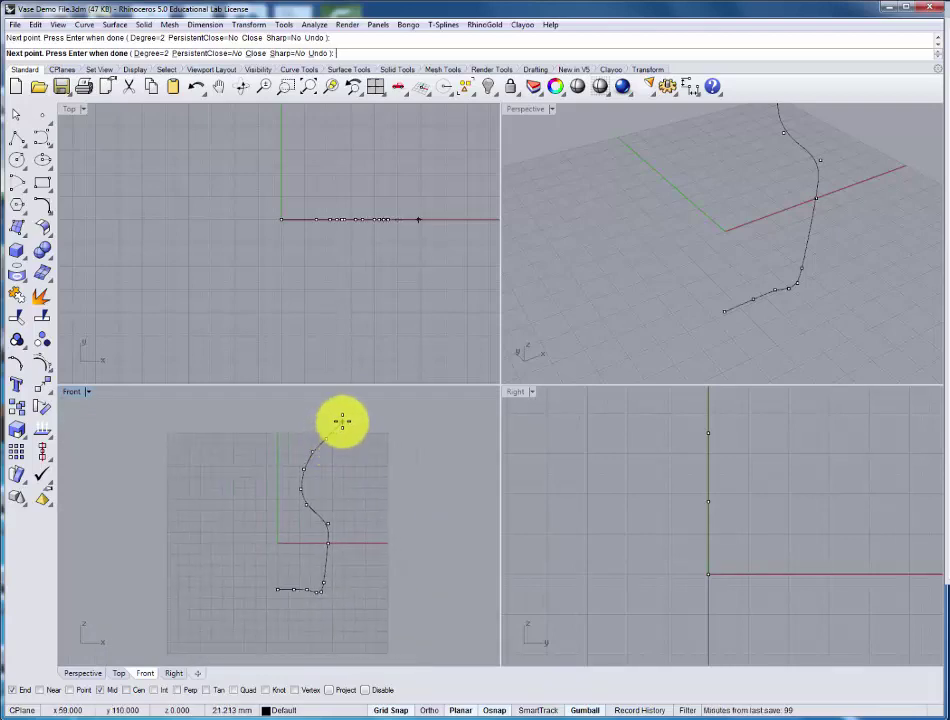
# Finish the profile curve and turn on its control points.
pyautogui.press('Return')
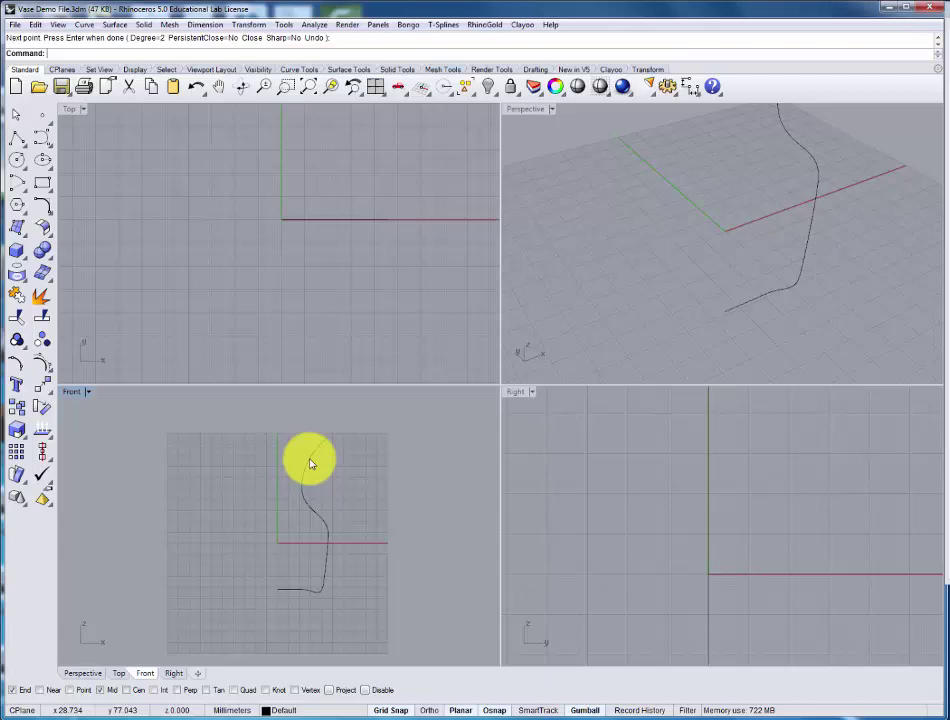
pyautogui.click(43, 364)
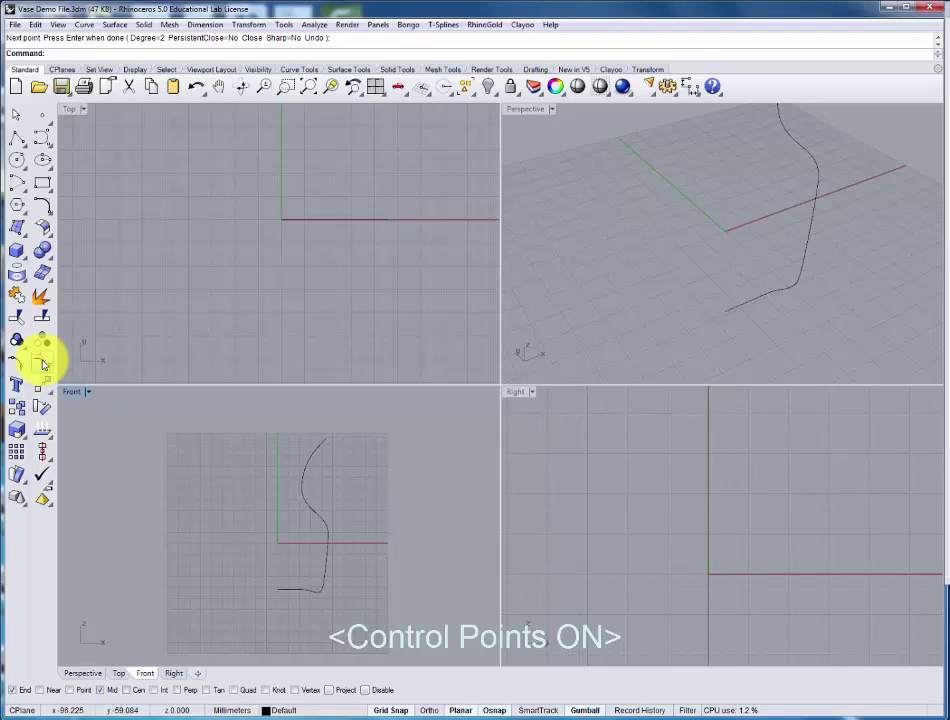
pyautogui.click(43, 364)
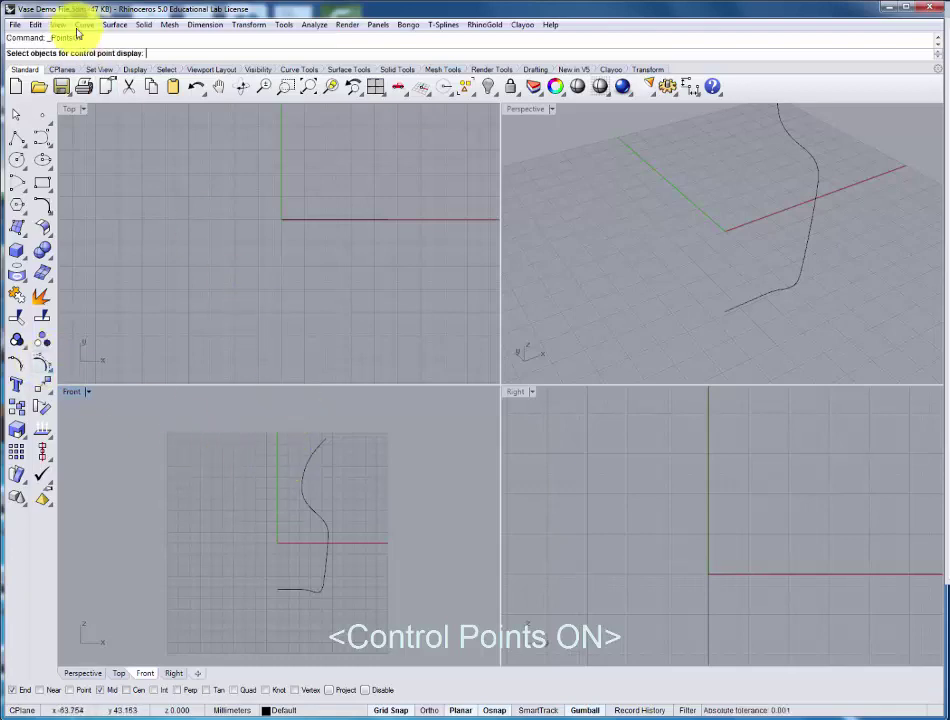
pyautogui.click(312, 461)
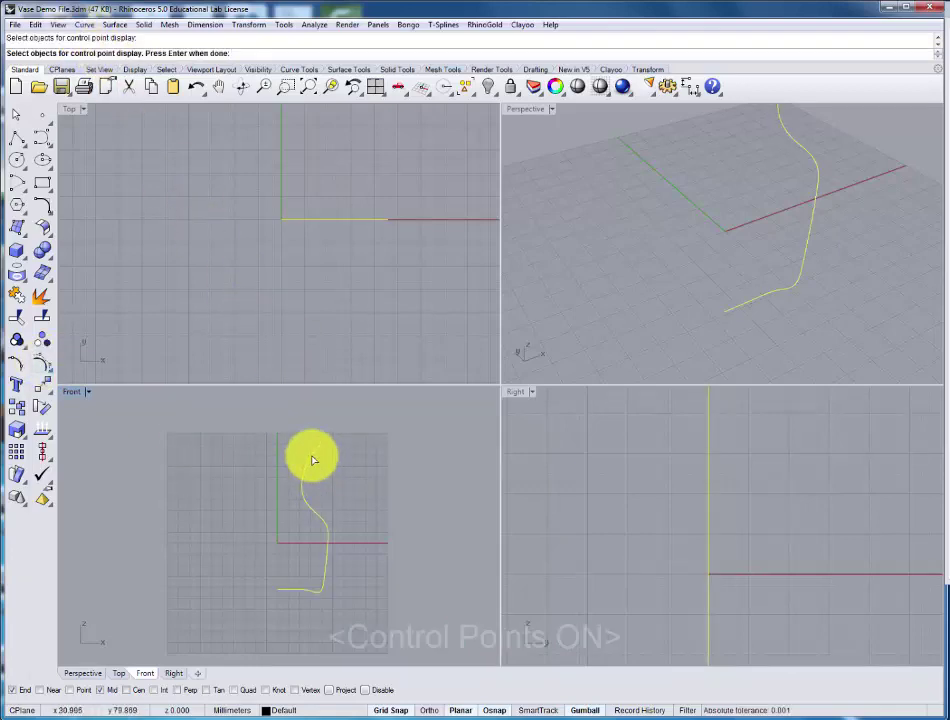
pyautogui.press('Return')
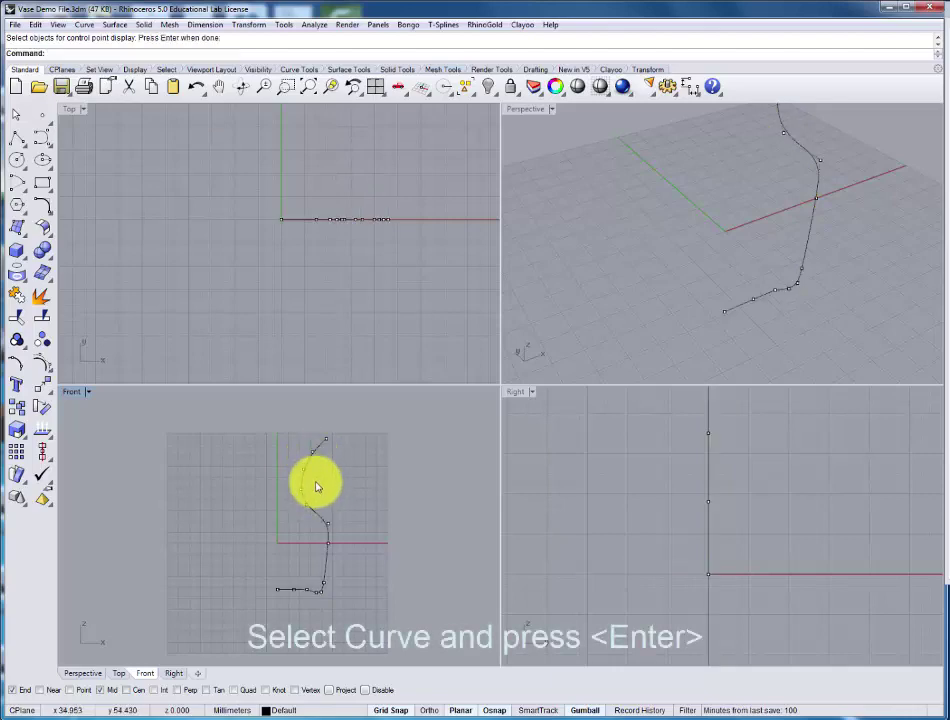
pyautogui.scroll(4, 310, 488)
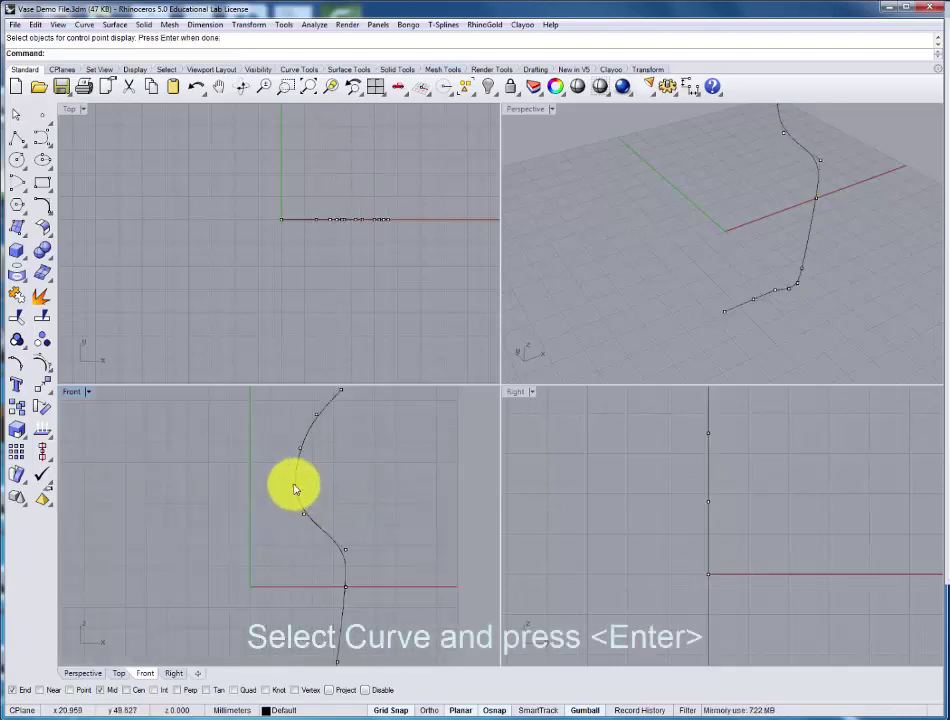
# Drag control points on the upper bulge and lower wall to reshape the curve.
pyautogui.click(295, 488)
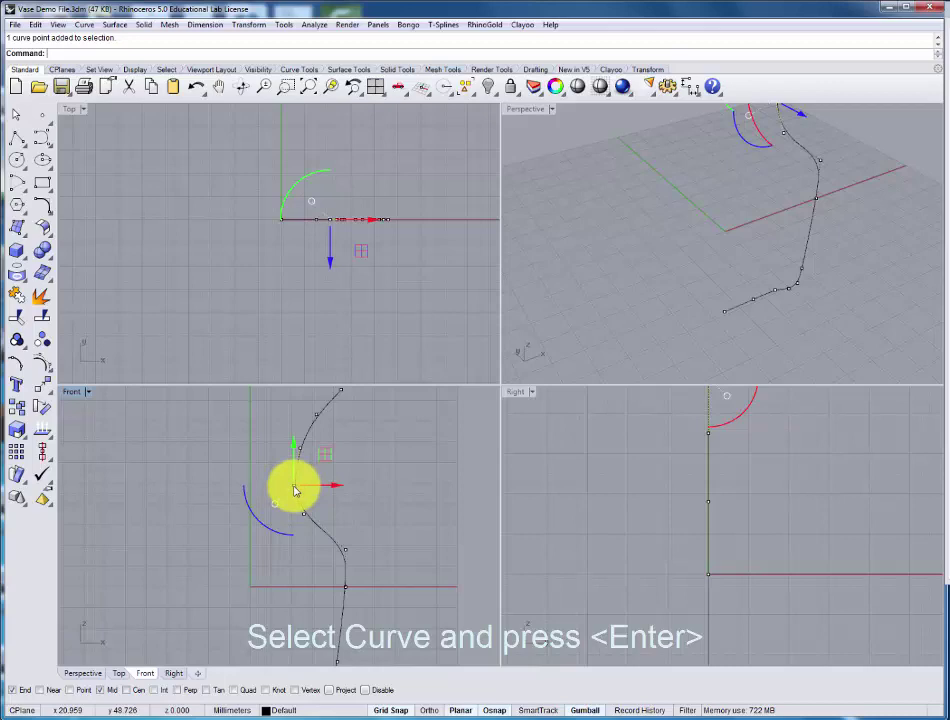
pyautogui.moveTo(295, 488); pyautogui.dragTo(292, 481)
pyautogui.moveTo(356, 541); pyautogui.dragTo(331, 524, button='right')
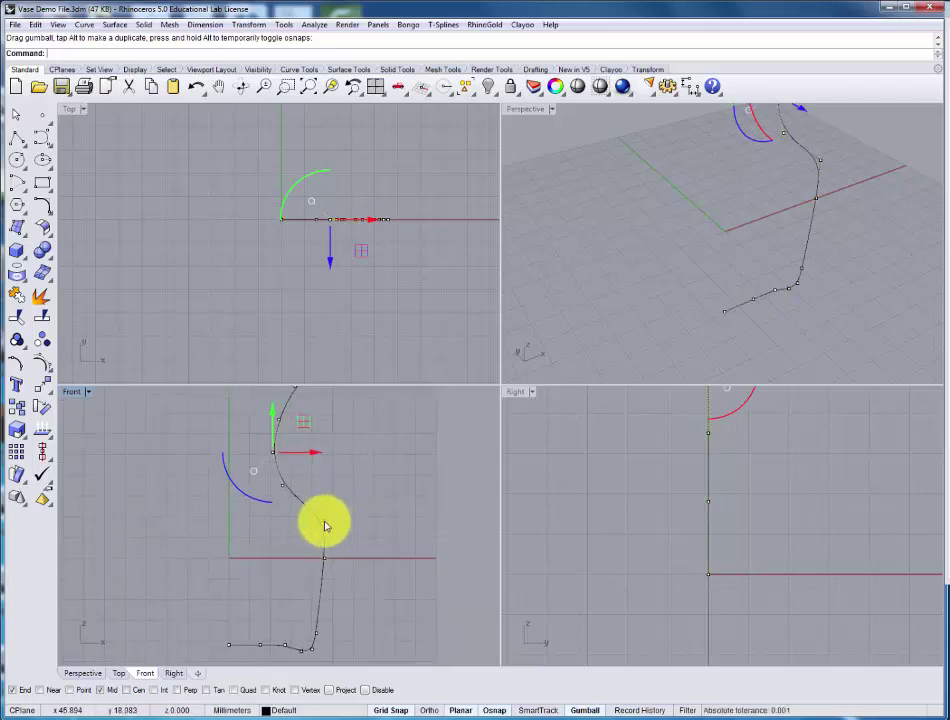
pyautogui.moveTo(325, 525); pyautogui.dragTo(323, 524)
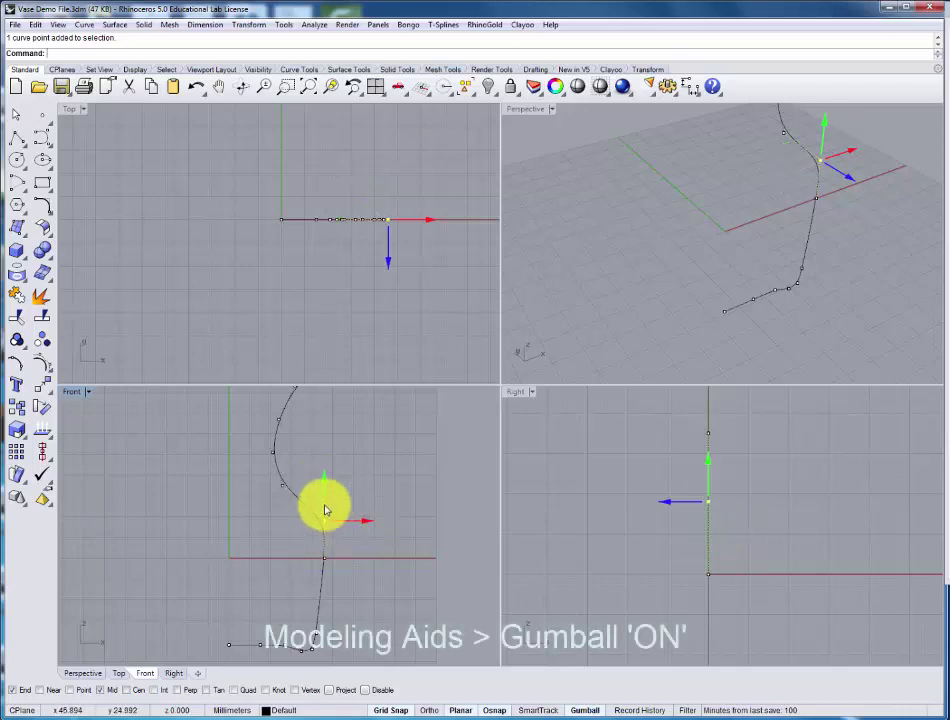
pyautogui.moveTo(325, 512)
pyautogui.mouseDown()
pyautogui.moveTo(330, 501)
pyautogui.moveTo(350, 520)
pyautogui.moveTo(342, 523)
pyautogui.mouseUp()
pyautogui.moveTo(363, 562); pyautogui.dragTo(350, 534, button='right')
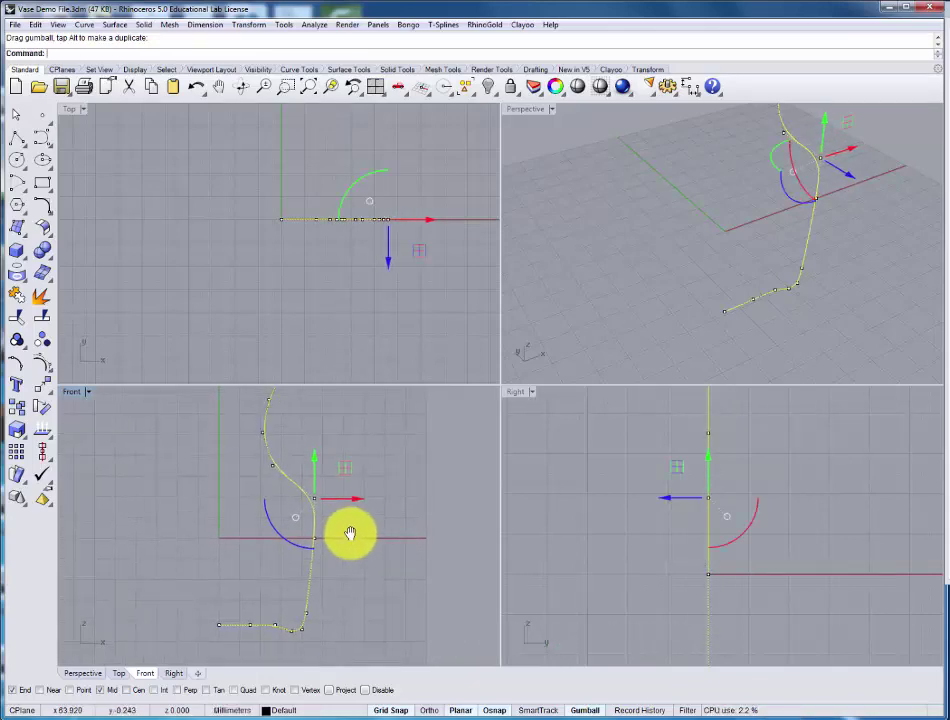
pyautogui.click(235, 540)
pyautogui.click(313, 536)
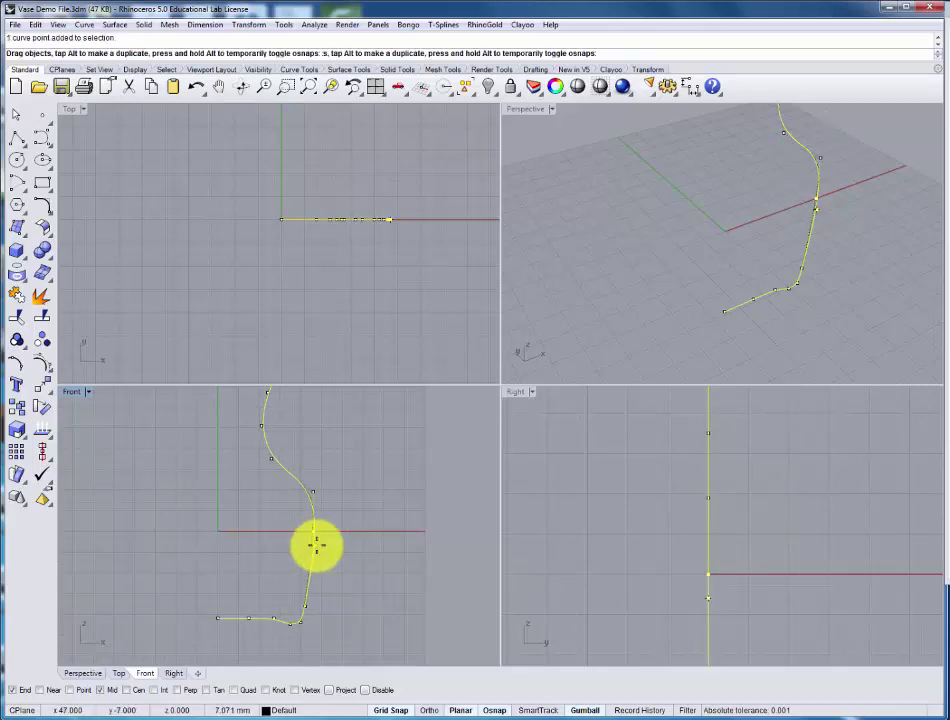
pyautogui.moveTo(316, 545); pyautogui.dragTo(314, 549)
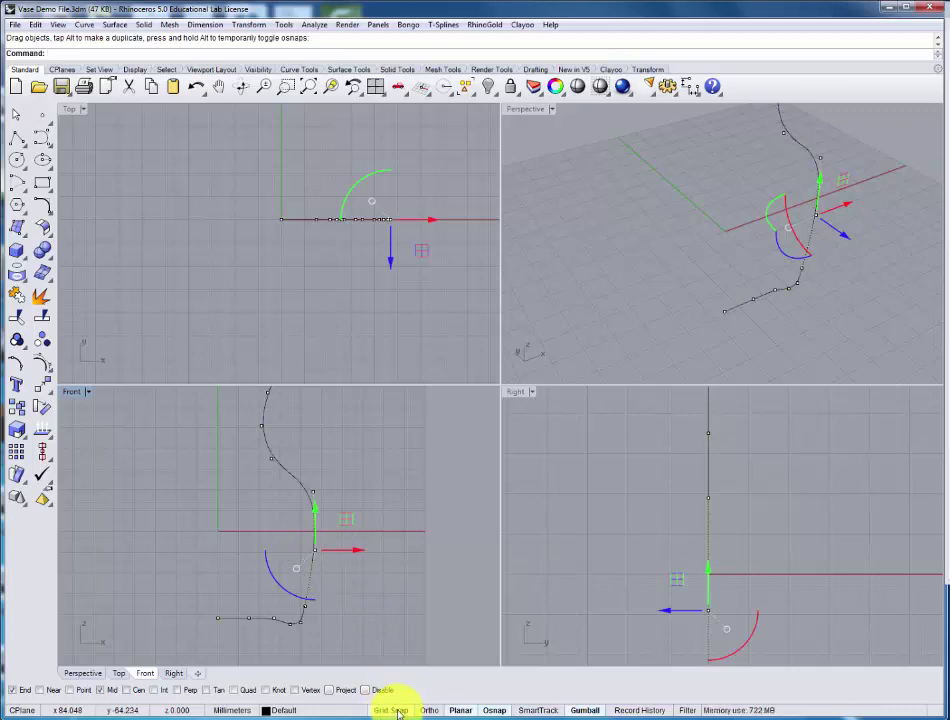
# Turn Grid Snap off, nudge upper control points, and undo the unwanted move.
pyautogui.click(390, 710)
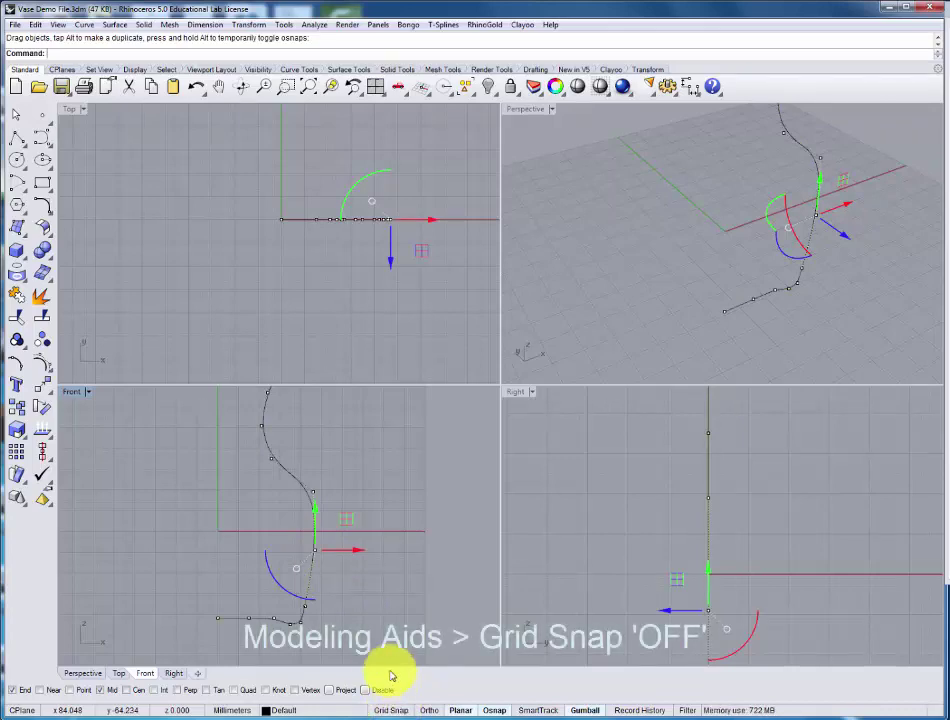
pyautogui.moveTo(311, 480); pyautogui.dragTo(311, 549, button='right')
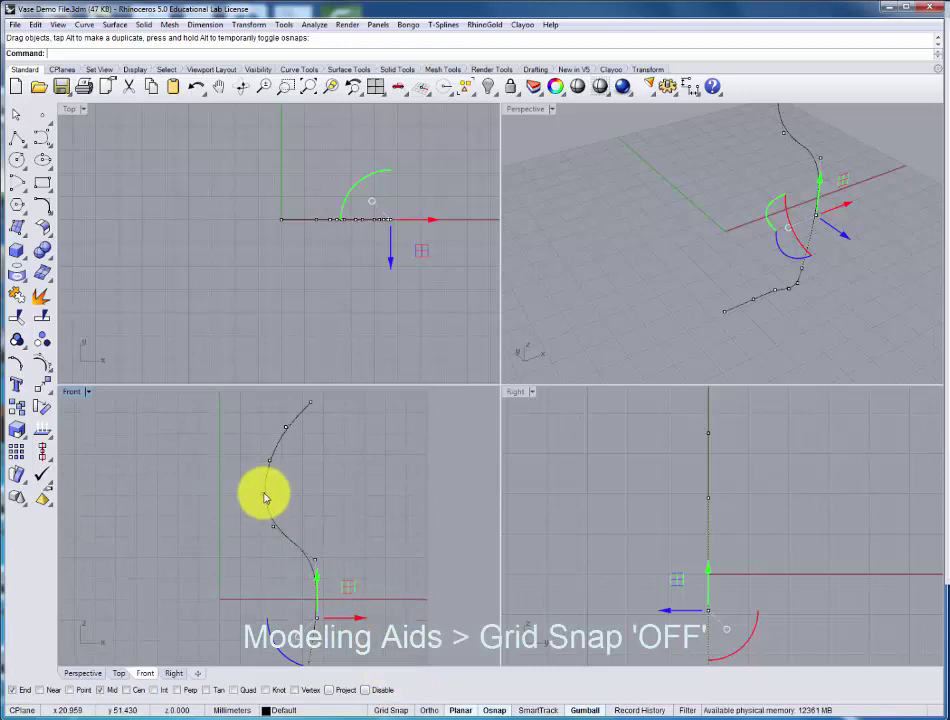
pyautogui.click(266, 496)
pyautogui.moveTo(266, 492); pyautogui.dragTo(262, 492)
pyautogui.moveTo(276, 392); pyautogui.dragTo(288, 425)
pyautogui.click(269, 463)
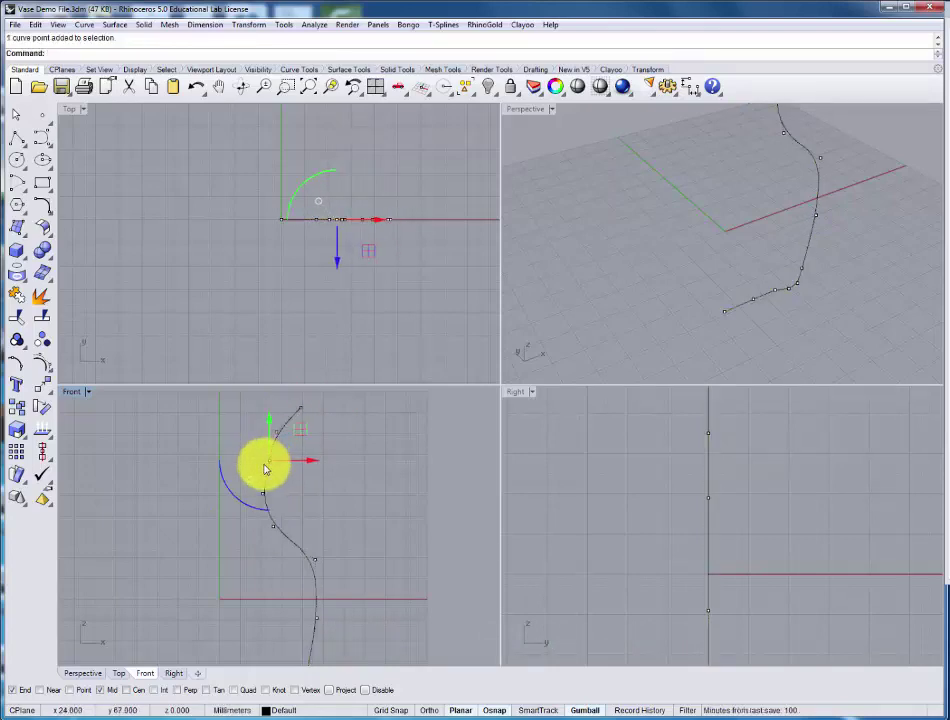
pyautogui.moveTo(266, 470); pyautogui.dragTo(263, 460)
pyautogui.hotkey('ctrl', 'z')
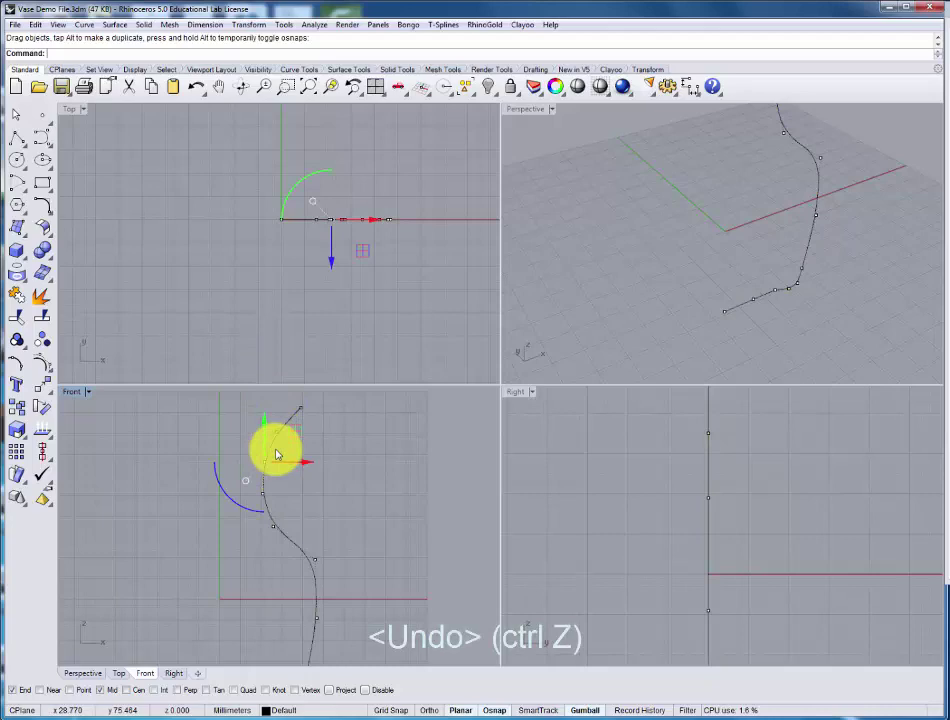
# Adjust control points near the bottom and middle of the curve, then clear the selection.
pyautogui.scroll(-1, 320, 482)
pyautogui.scroll(-2, 326, 489)
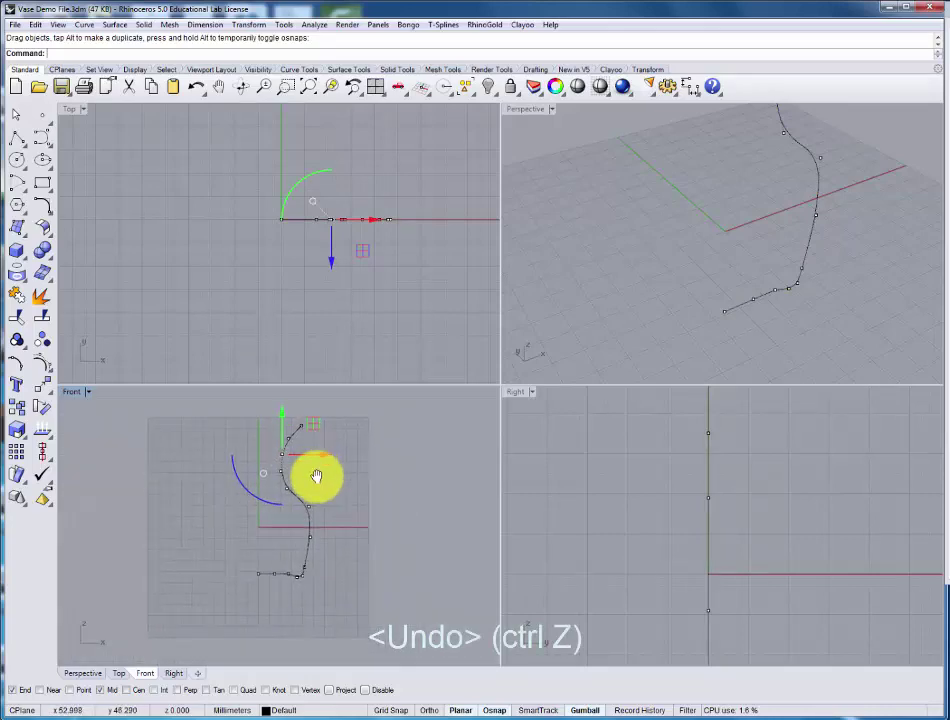
pyautogui.scroll(2, 305, 570)
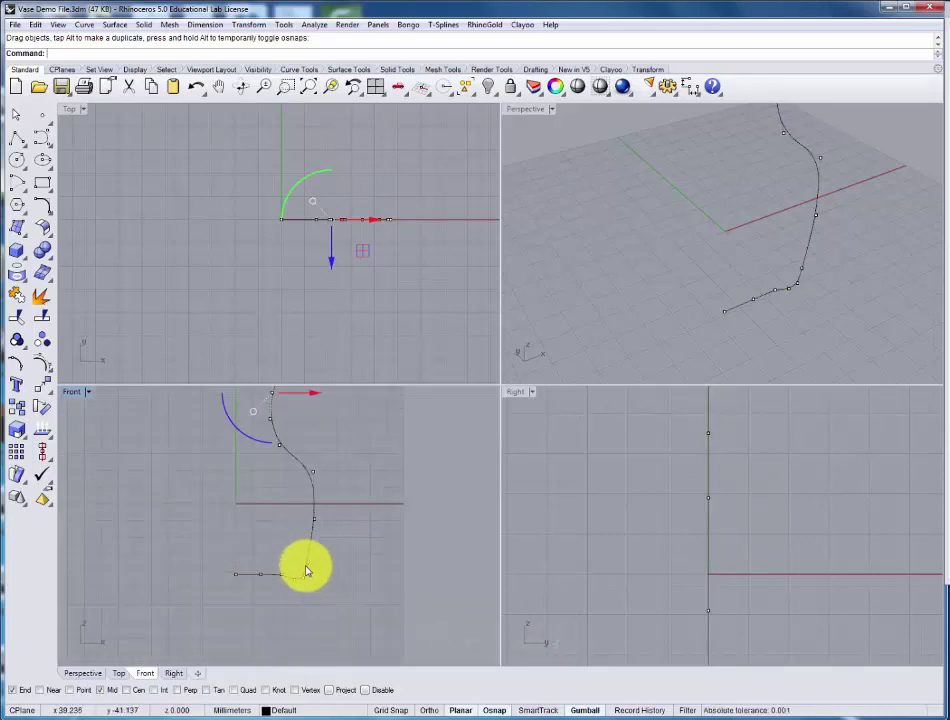
pyautogui.scroll(-1, 302, 567)
pyautogui.click(307, 568)
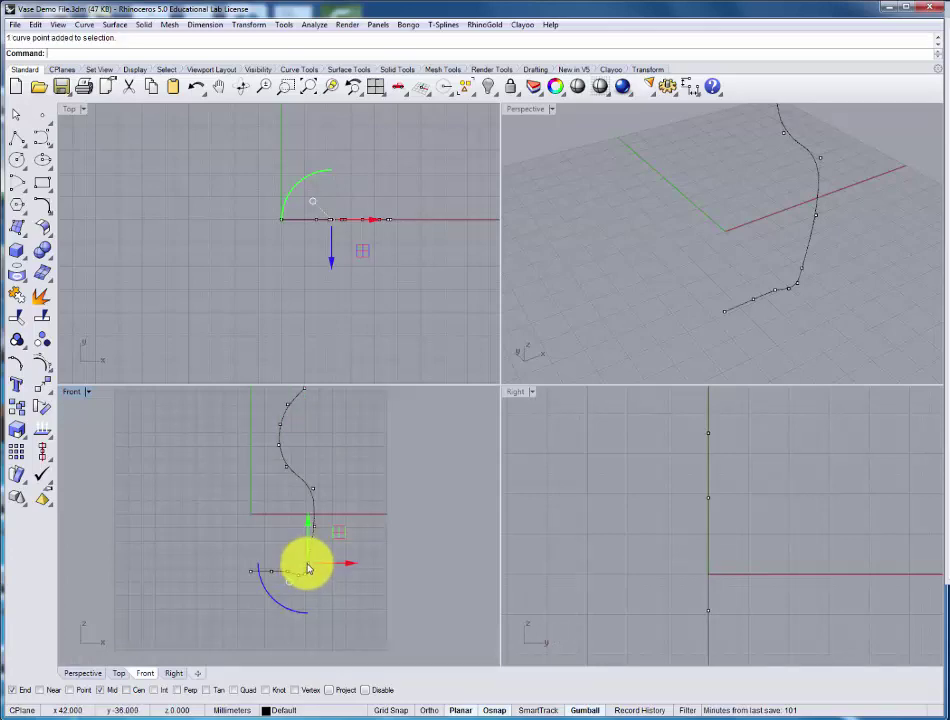
pyautogui.moveTo(319, 568); pyautogui.dragTo(271, 513)
pyautogui.press('Escape')
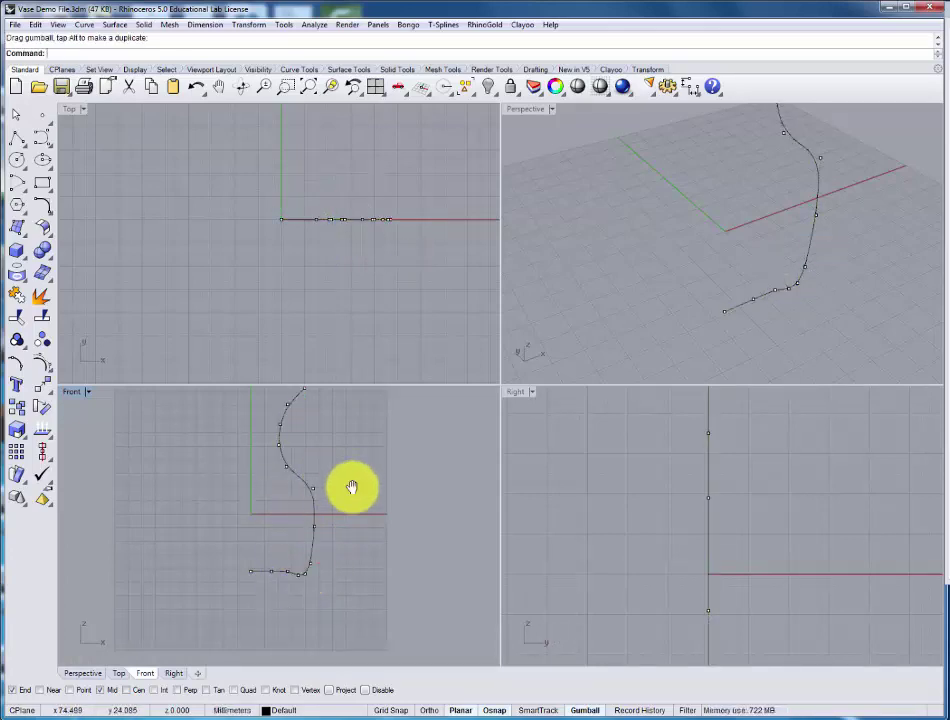
pyautogui.moveTo(320, 427); pyautogui.dragTo(307, 462, button='right')
pyautogui.moveTo(282, 502); pyautogui.dragTo(297, 473, button='right')
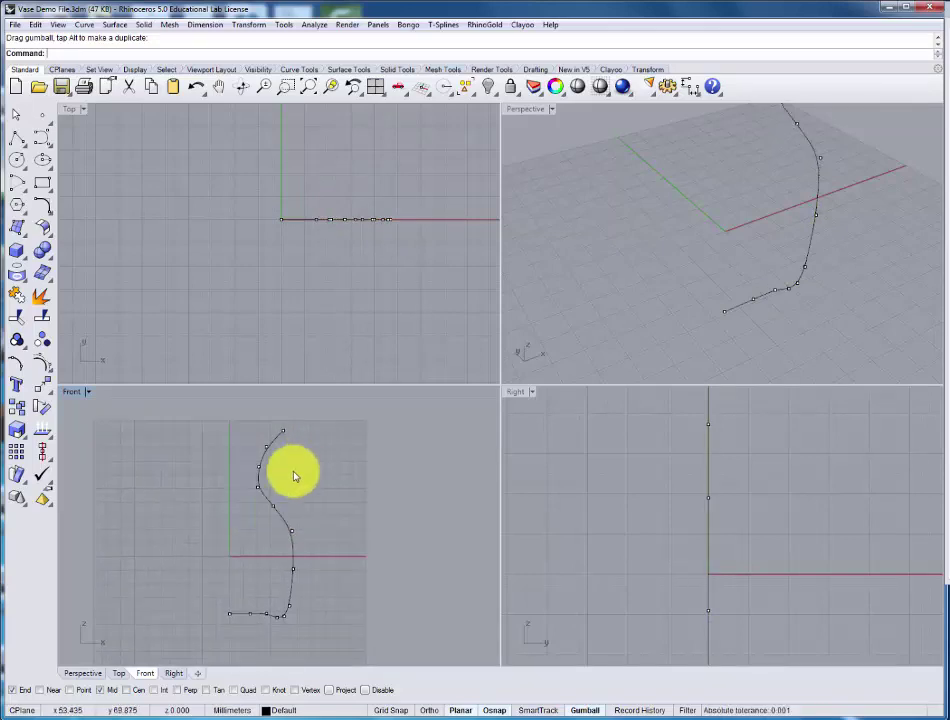
pyautogui.moveTo(278, 491); pyautogui.dragTo(318, 474)
pyautogui.press('Escape')
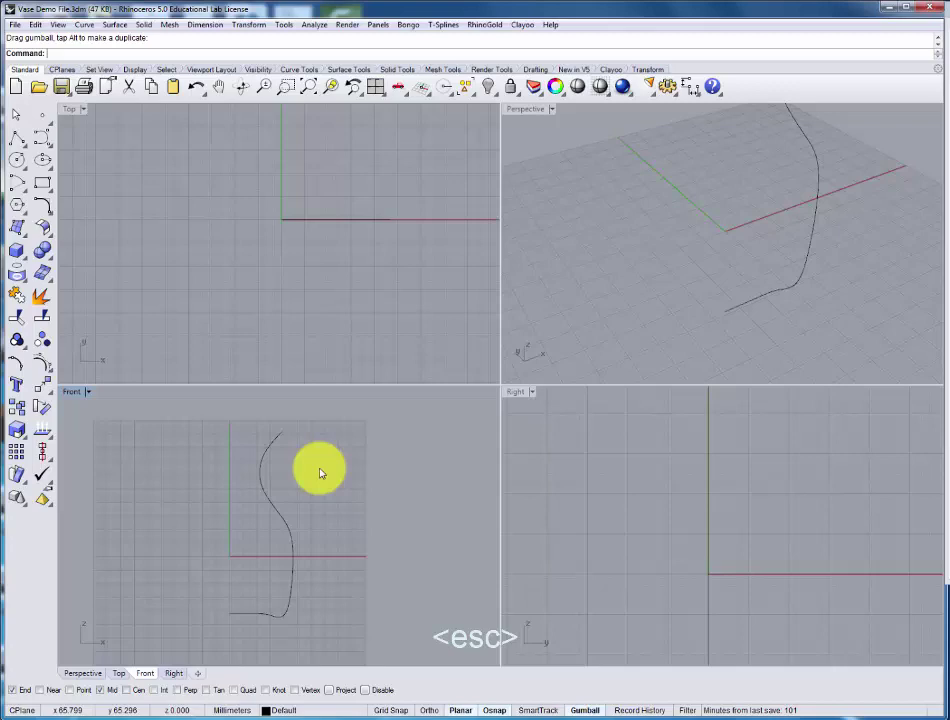
# Hide control points, start Revolve on the profile, and define a vertical axis from the origin.
pyautogui.press('F11')
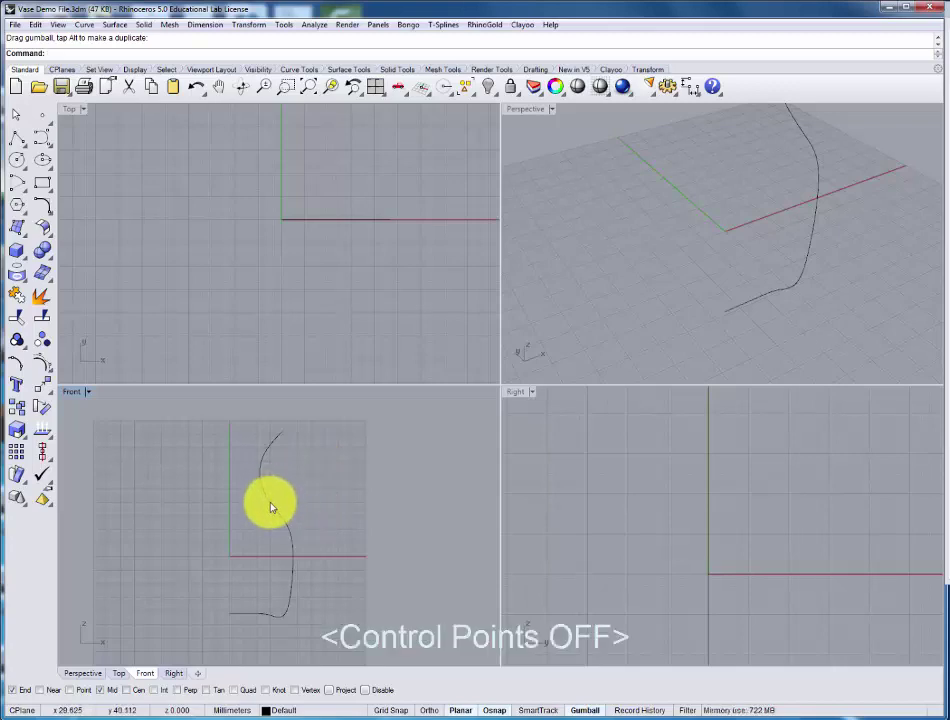
pyautogui.click(117, 25)
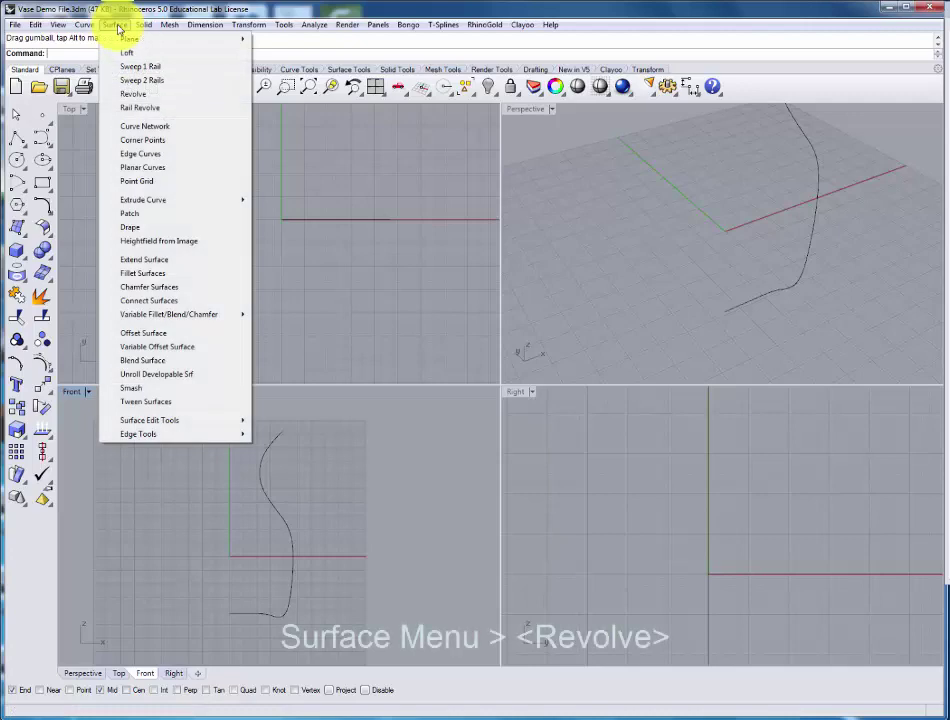
pyautogui.click(126, 94)
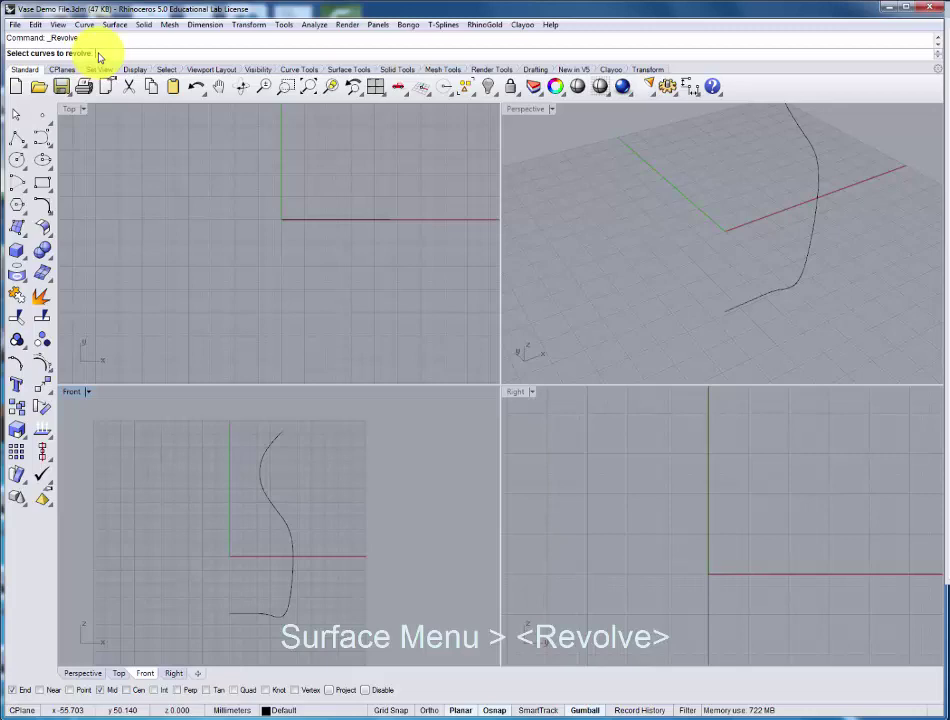
pyautogui.click(259, 472)
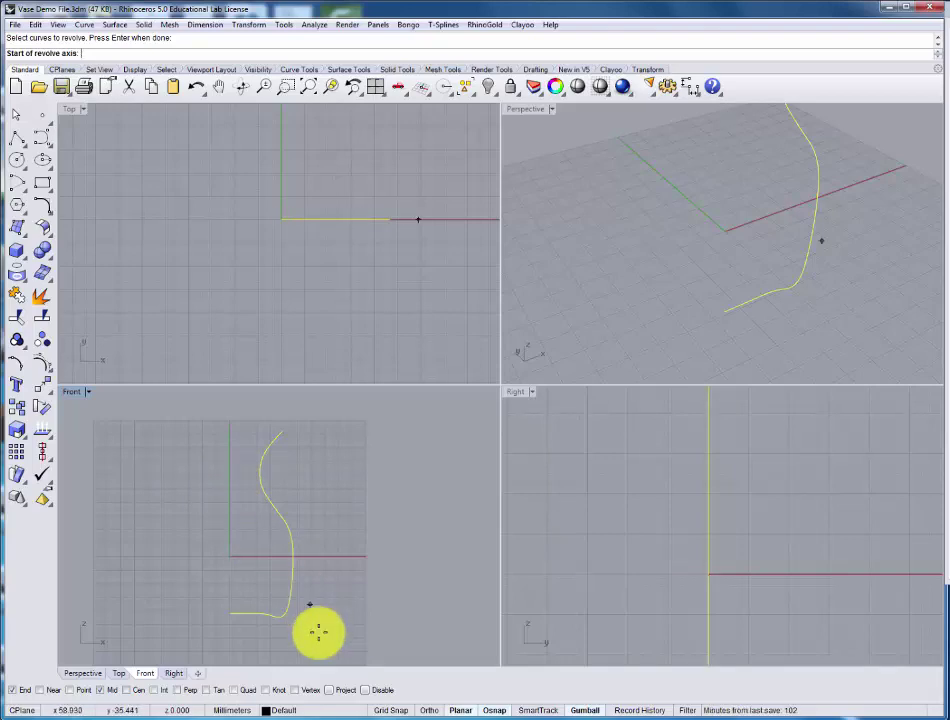
pyautogui.click(391, 710)
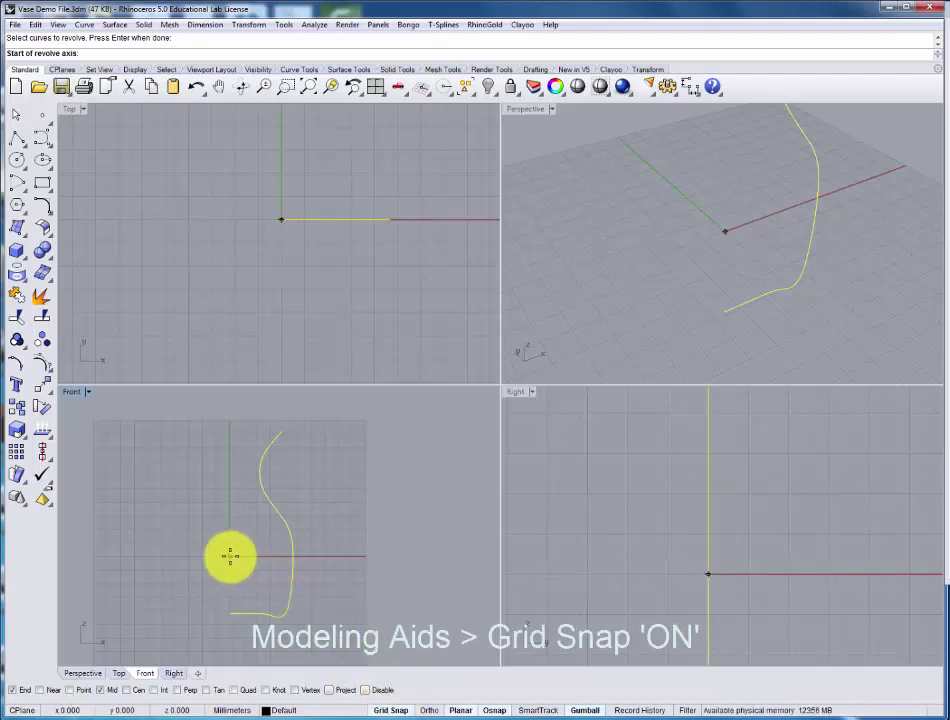
pyautogui.click(230, 556)
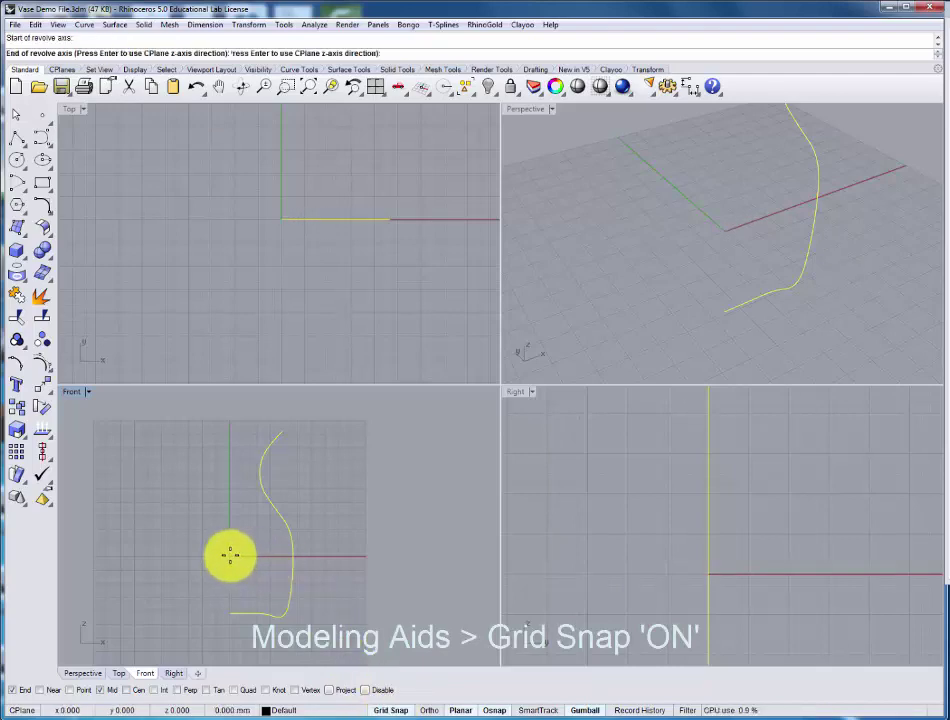
pyautogui.click(230, 452)
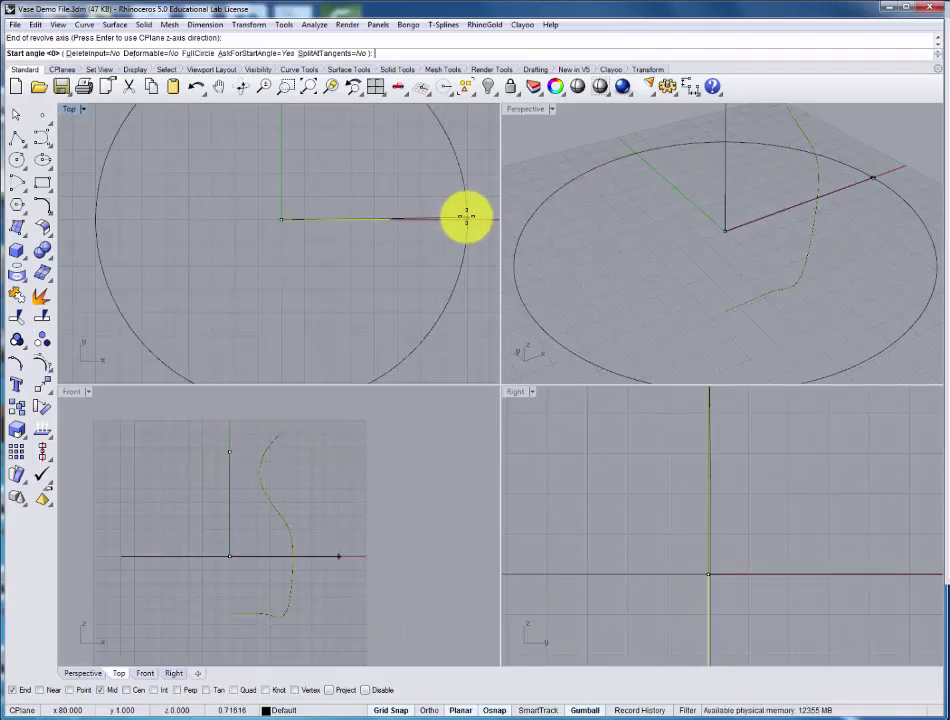
# Revolve the profile a full 360° and frame the vase in the Perspective view.
pyautogui.click(466, 216)
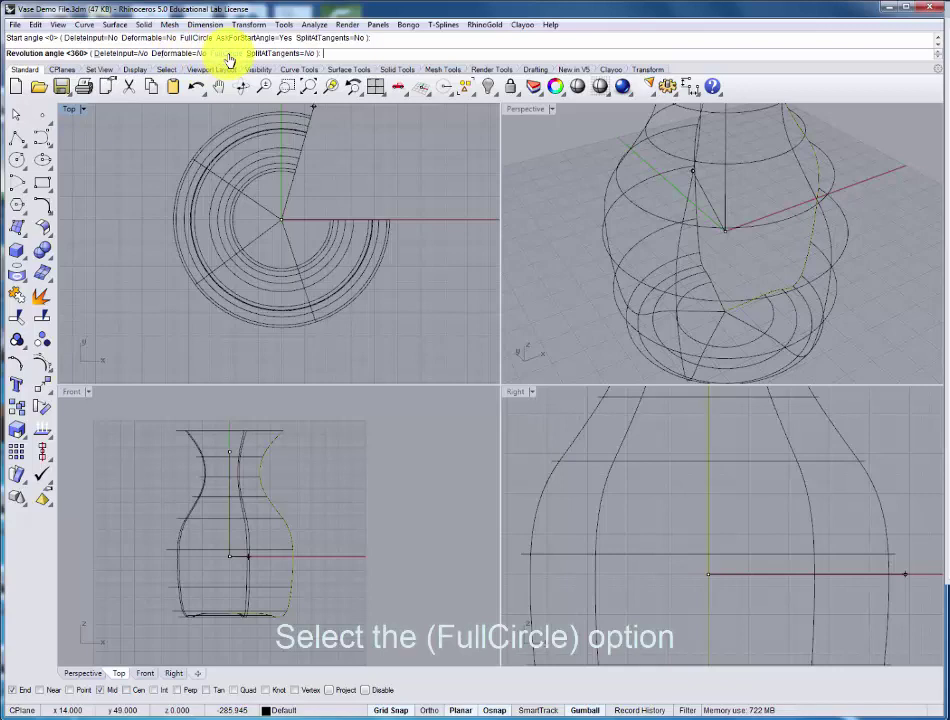
pyautogui.click(226, 54)
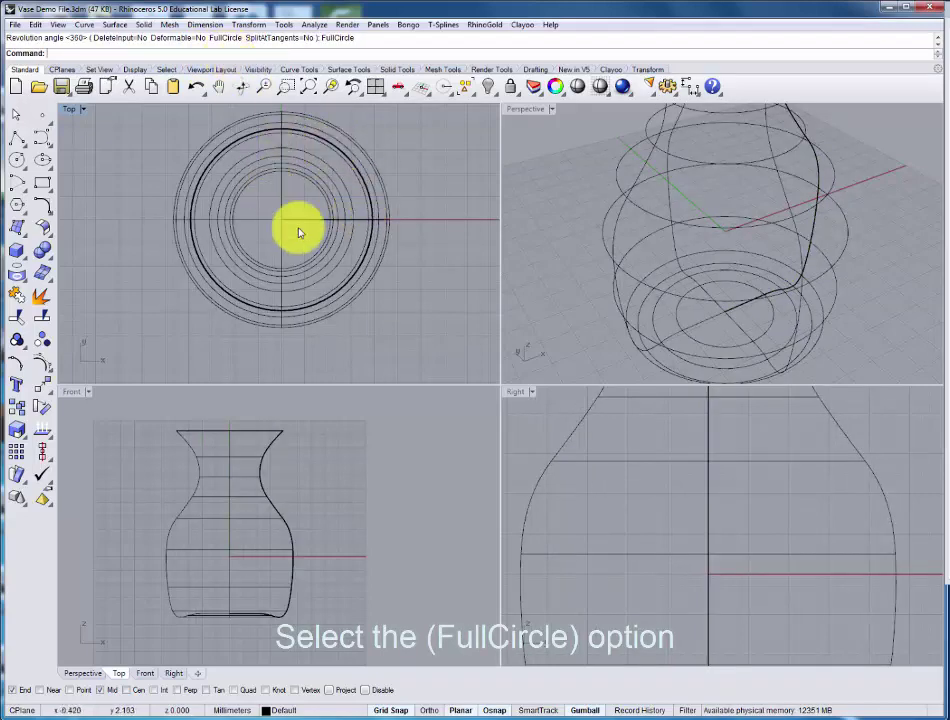
pyautogui.scroll(-3, 645, 265)
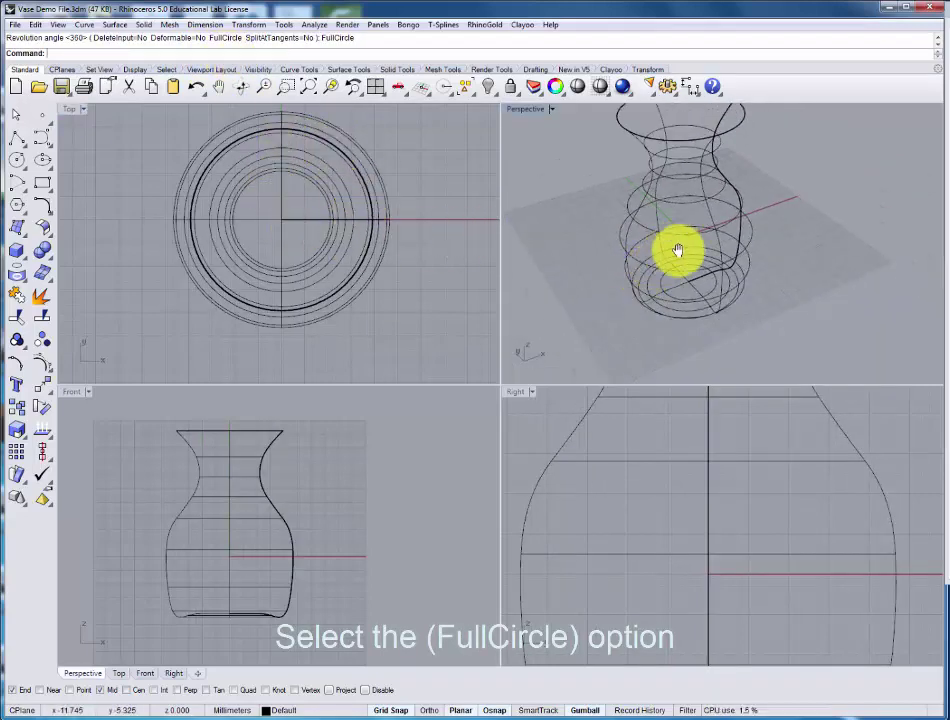
pyautogui.keyDown('shift'); pyautogui.moveTo(674, 254); pyautogui.dragTo(693, 291, button='right'); pyautogui.keyUp('shift')
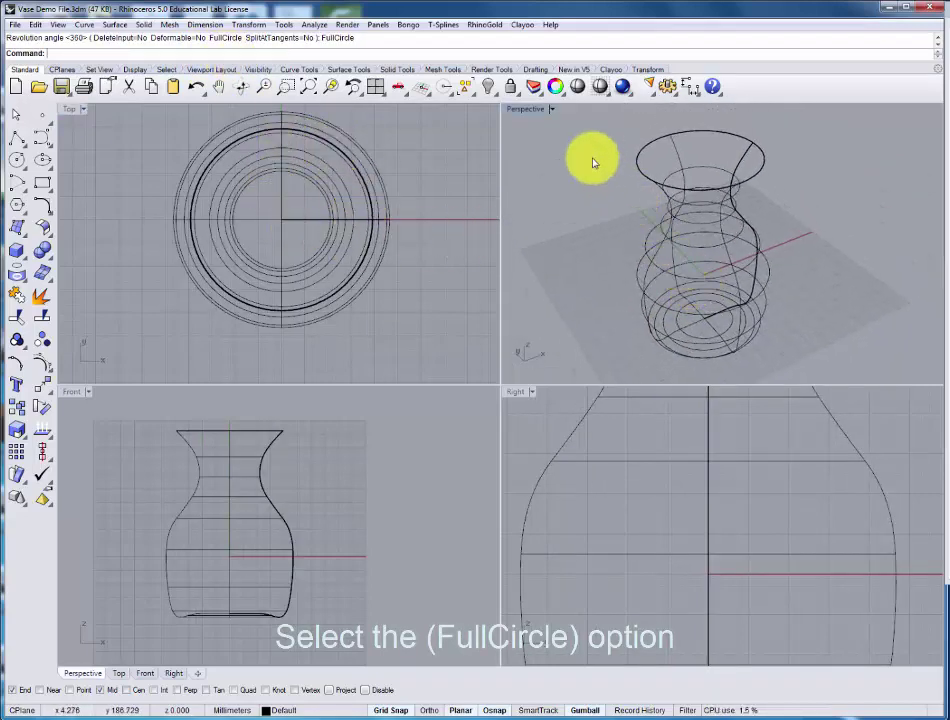
# Switch the Perspective view to Ghosted display and orbit around the vase to inspect it.
pyautogui.click(551, 110)
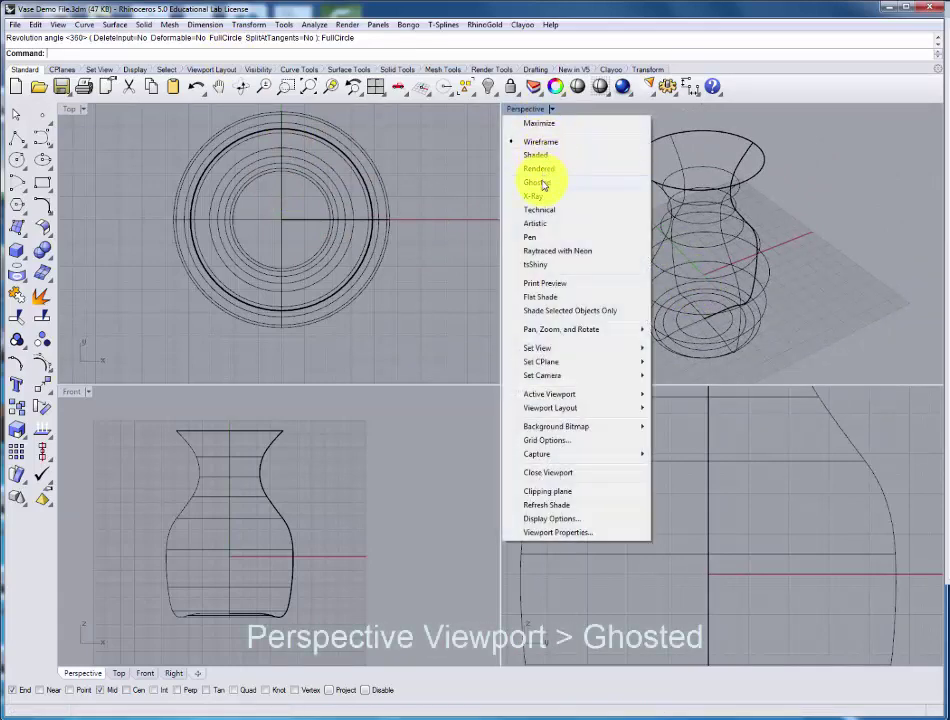
pyautogui.click(533, 112)
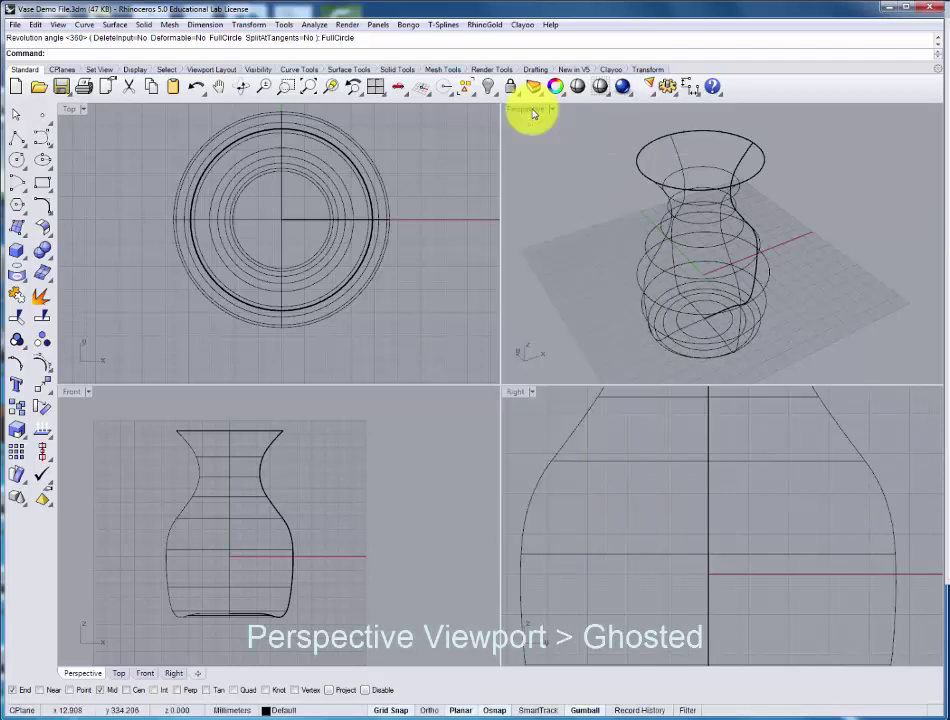
pyautogui.click(547, 112)
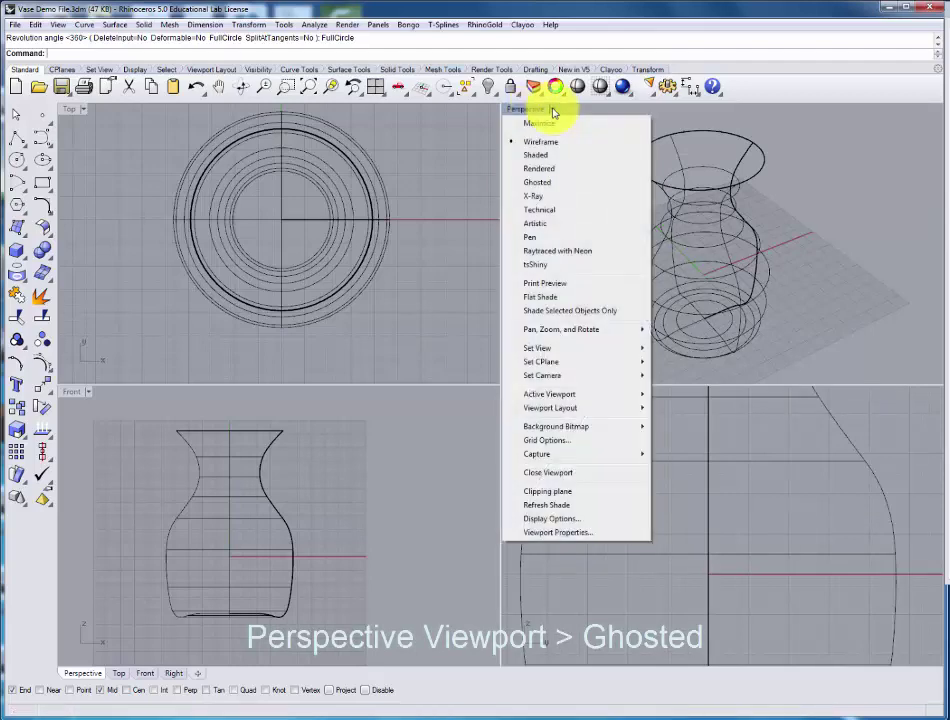
pyautogui.click(542, 184)
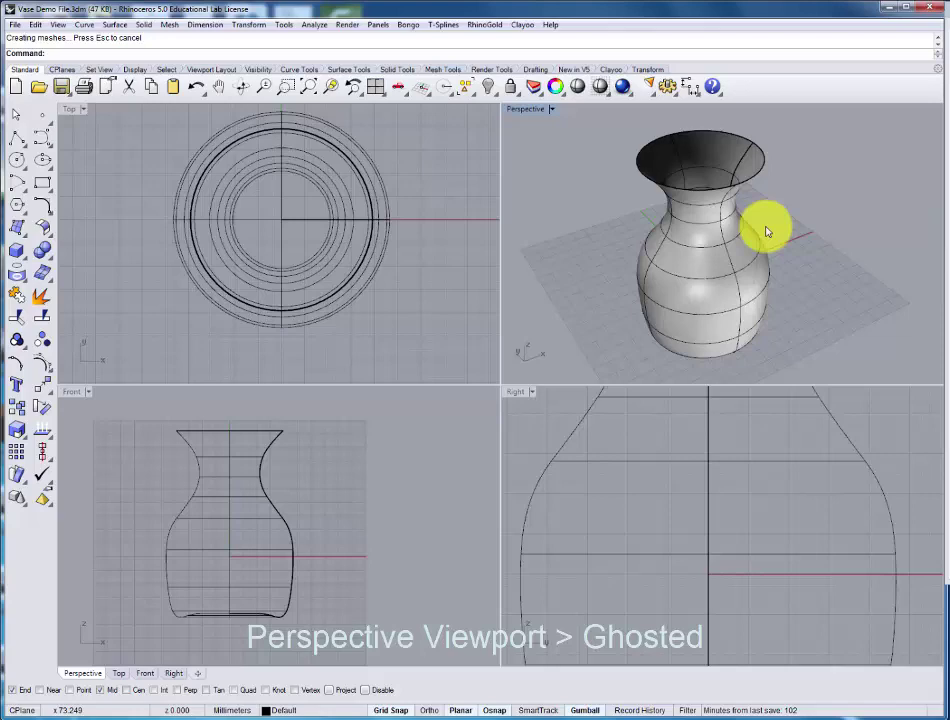
pyautogui.moveTo(763, 223)
pyautogui.mouseDown(button='right')
pyautogui.moveTo(722, 138)
pyautogui.moveTo(721, 95)
pyautogui.moveTo(721, 121)
pyautogui.moveTo(746, 165)
pyautogui.moveTo(827, 210)
pyautogui.moveTo(828, 202)
pyautogui.mouseUp(button='right')
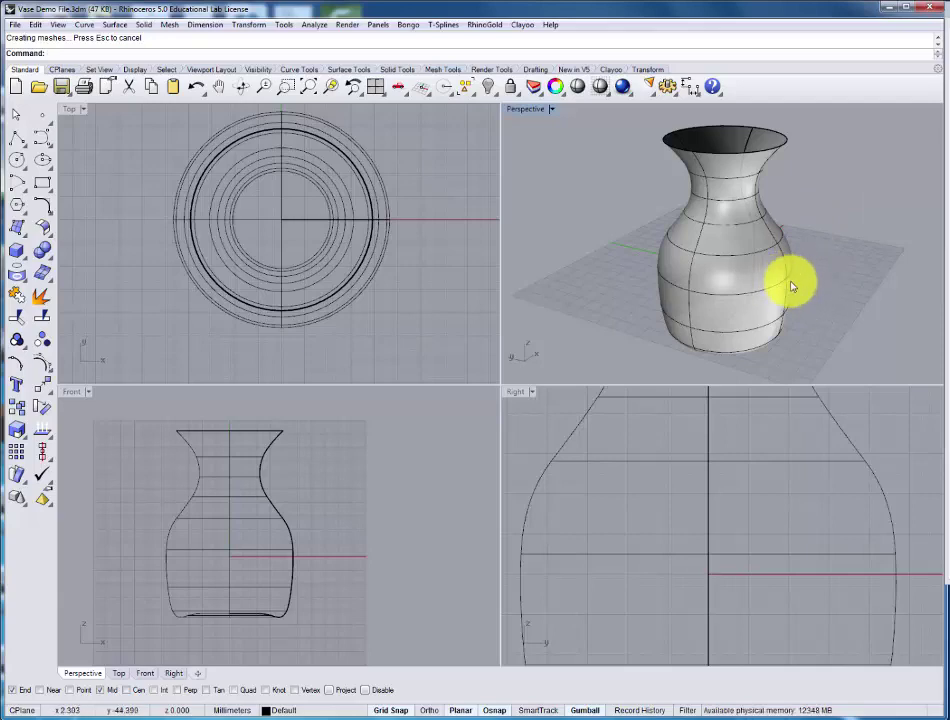
pyautogui.moveTo(800, 272); pyautogui.dragTo(830, 225, button='right')
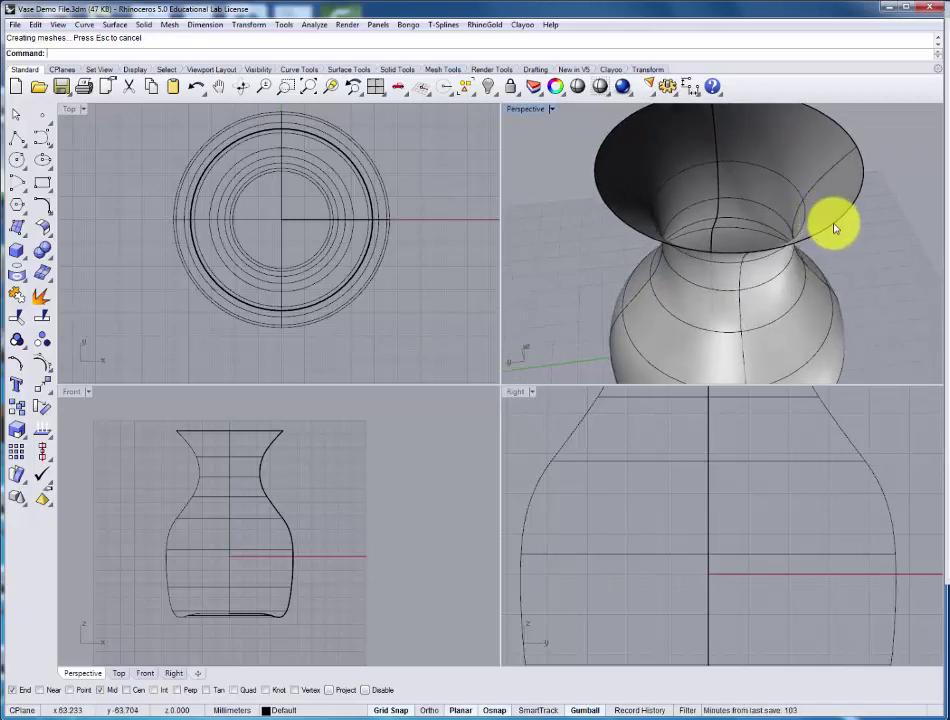
pyautogui.keyDown('ctrl'); pyautogui.moveTo(828, 230); pyautogui.dragTo(843, 279, button='right'); pyautogui.keyUp('ctrl')
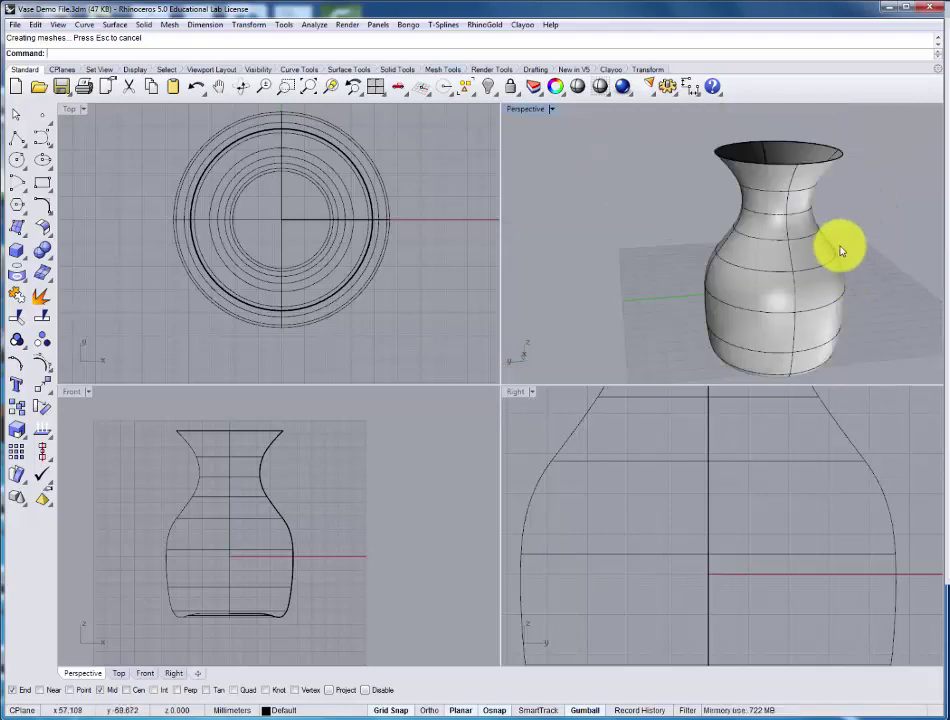
pyautogui.moveTo(836, 233); pyautogui.dragTo(808, 243, button='right')
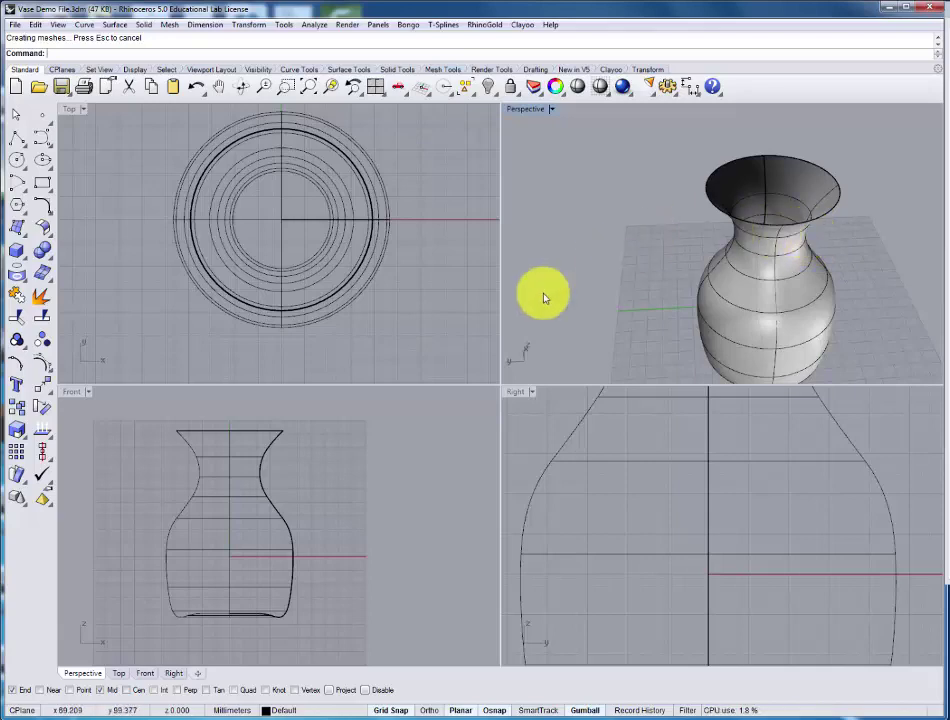
# Delete the revolved vase surface, leaving the profile curve.
pyautogui.click(251, 462)
pyautogui.press('Delete')
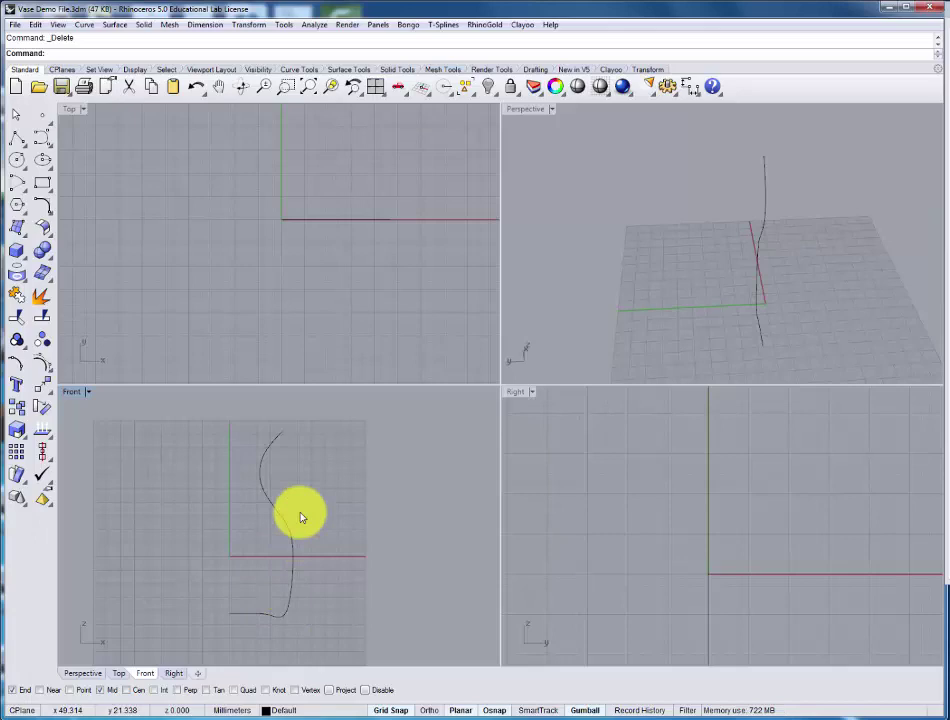
pyautogui.moveTo(295, 475); pyautogui.dragTo(291, 479, button='right')
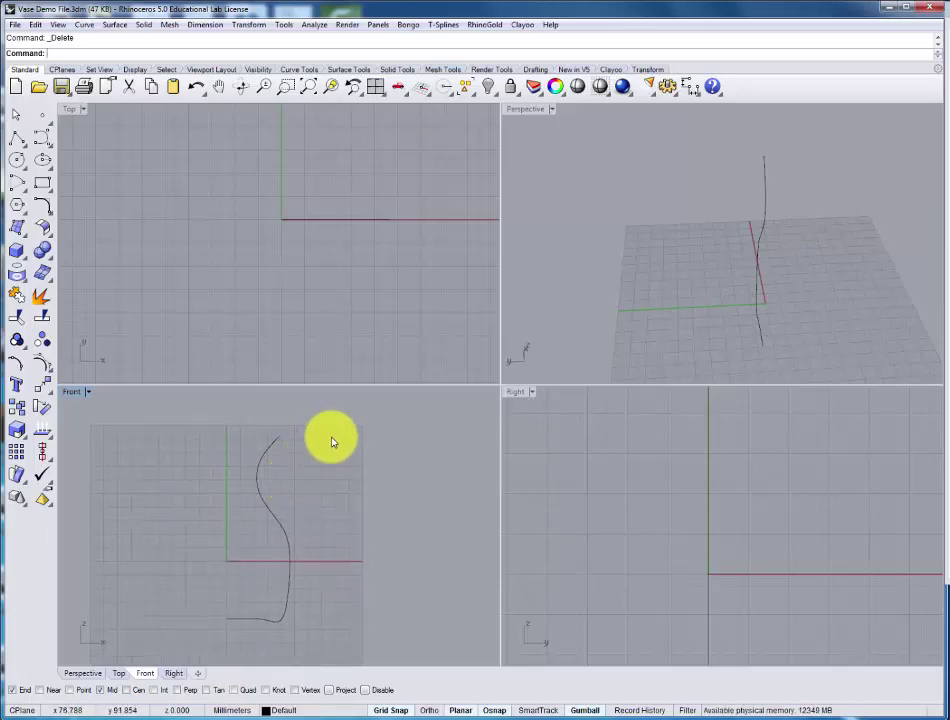
# Offset the profile curve by 3 mm to one side for wall thickness.
pyautogui.click(85, 25)
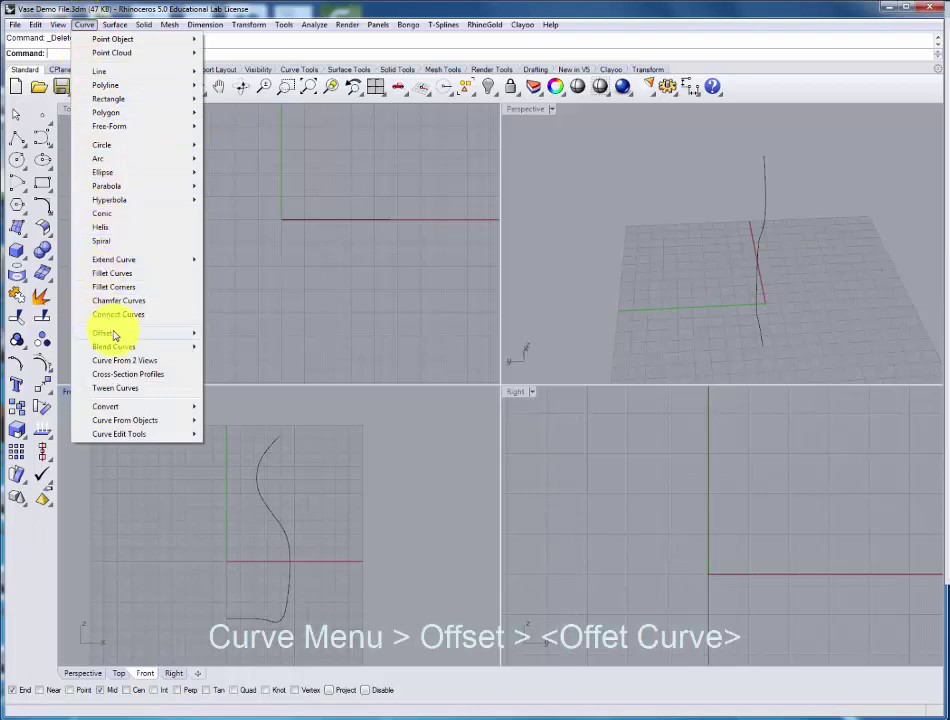
pyautogui.moveTo(114, 336)
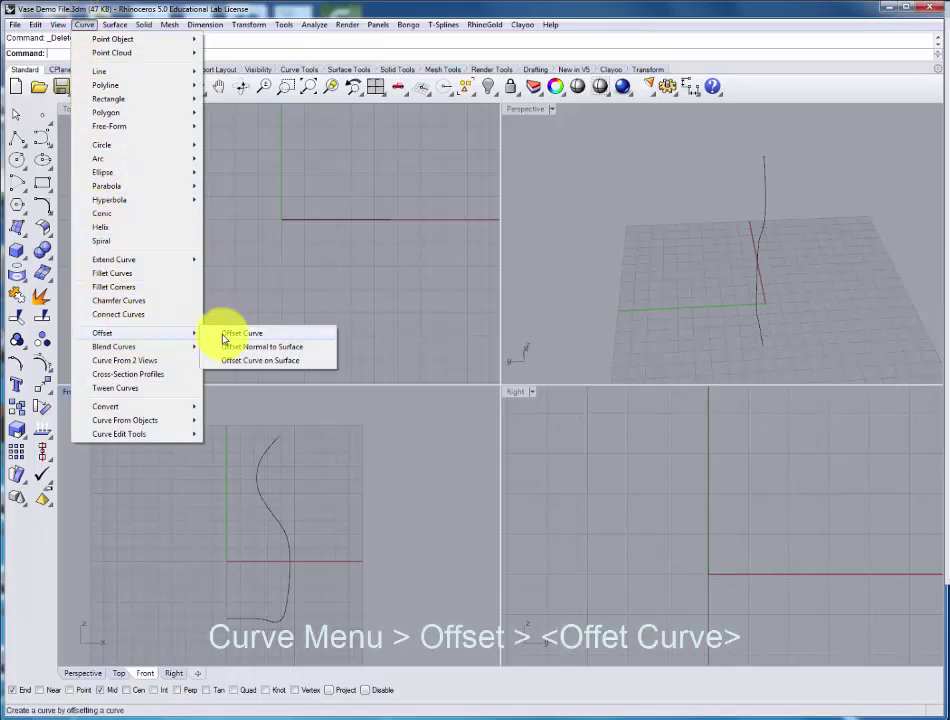
pyautogui.click(240, 333)
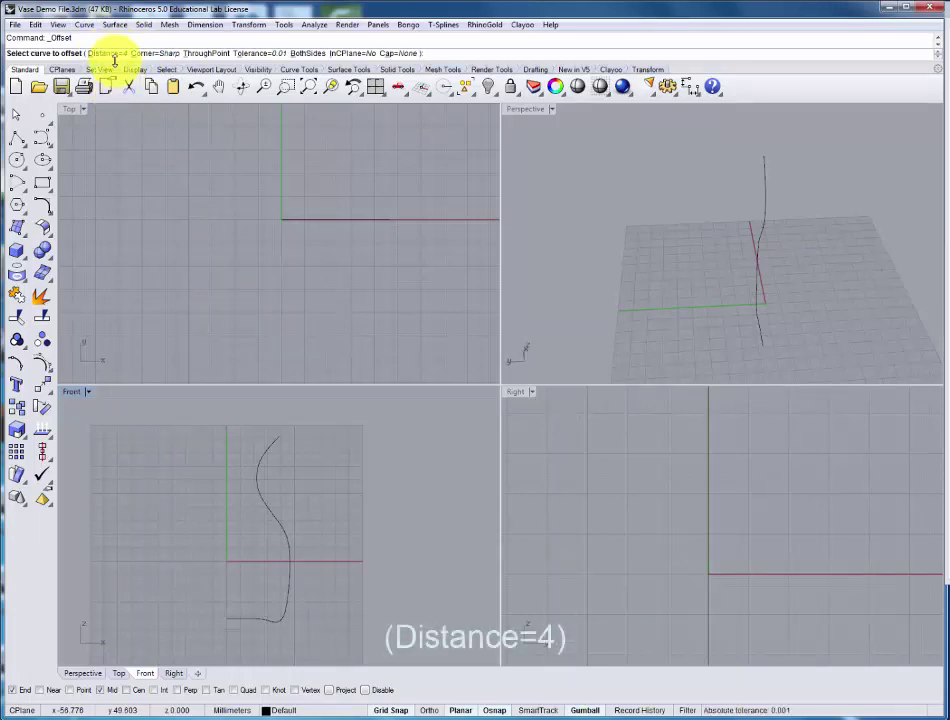
pyautogui.click(261, 452)
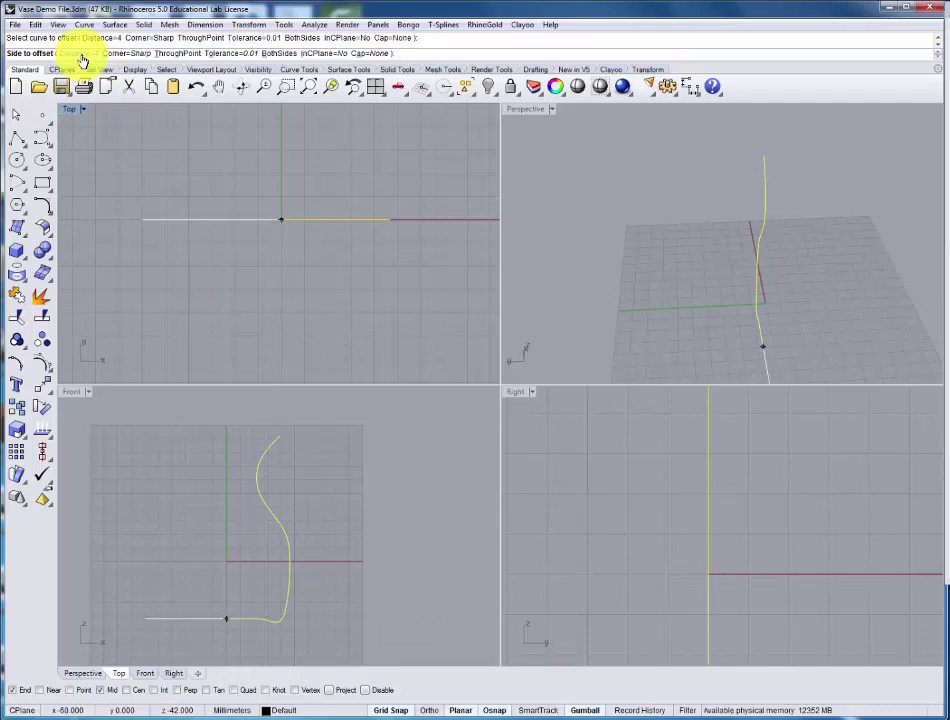
pyautogui.press('Return')
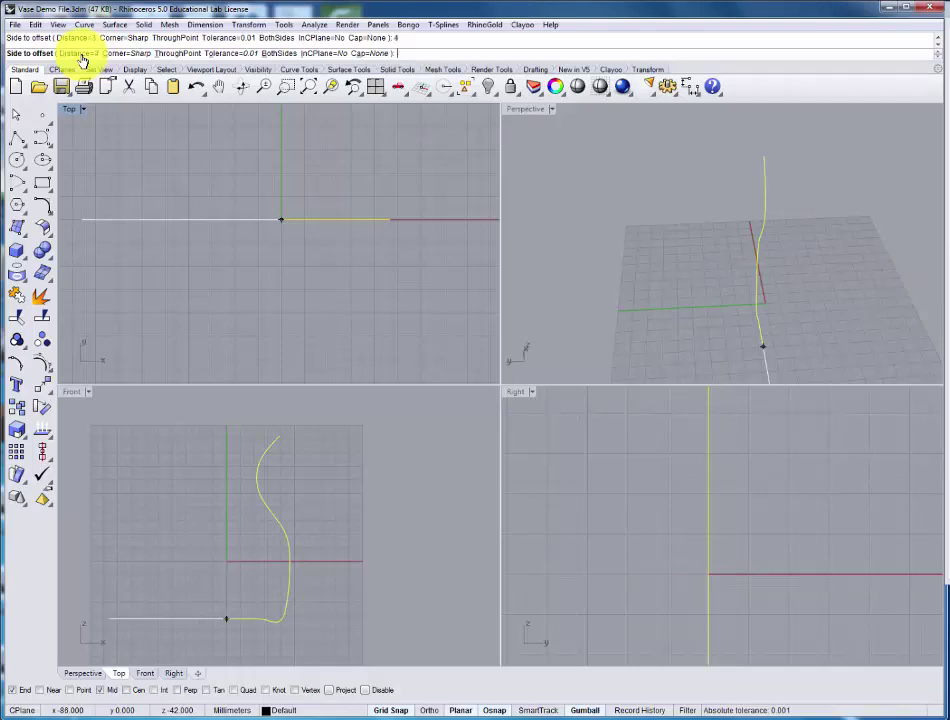
pyautogui.scroll(2, 178, 492)
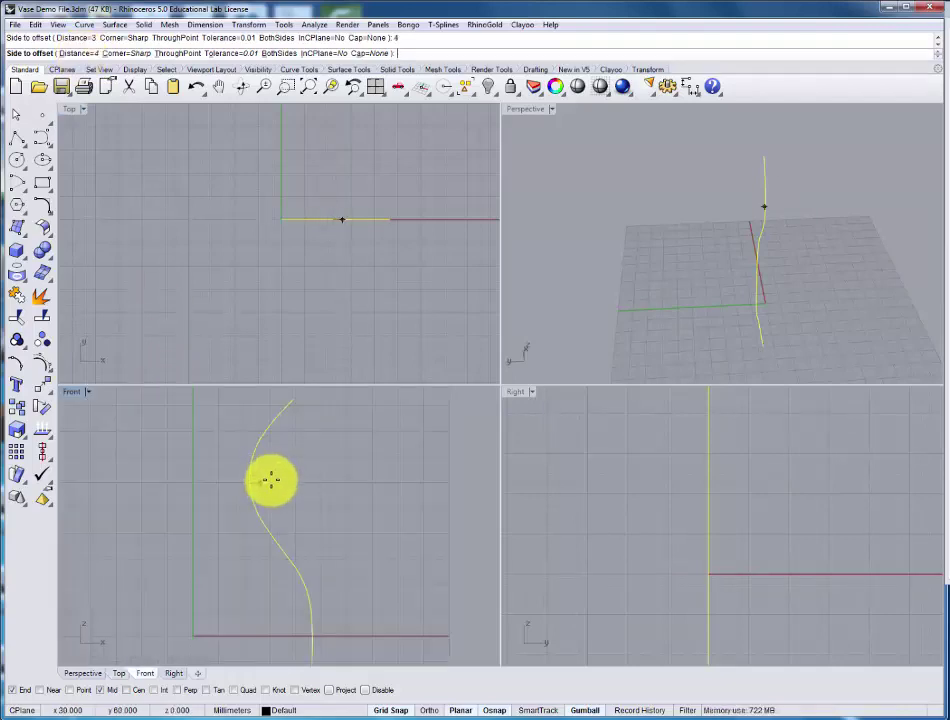
pyautogui.click(230, 508)
pyautogui.scroll(-4, 232, 511)
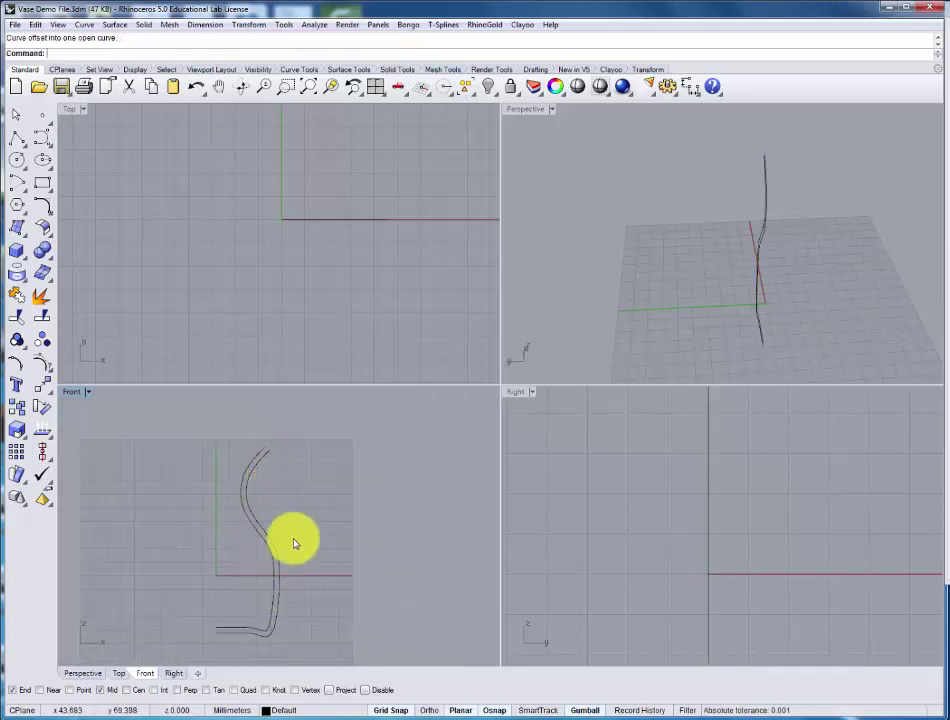
pyautogui.scroll(2, 272, 630)
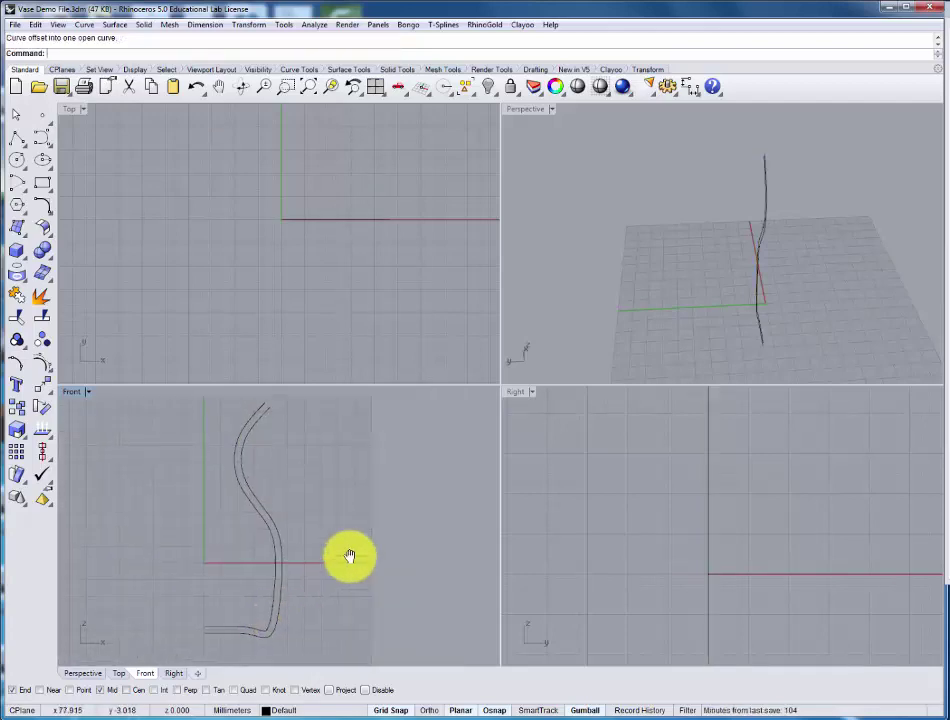
pyautogui.moveTo(350, 558); pyautogui.dragTo(364, 584, button='right')
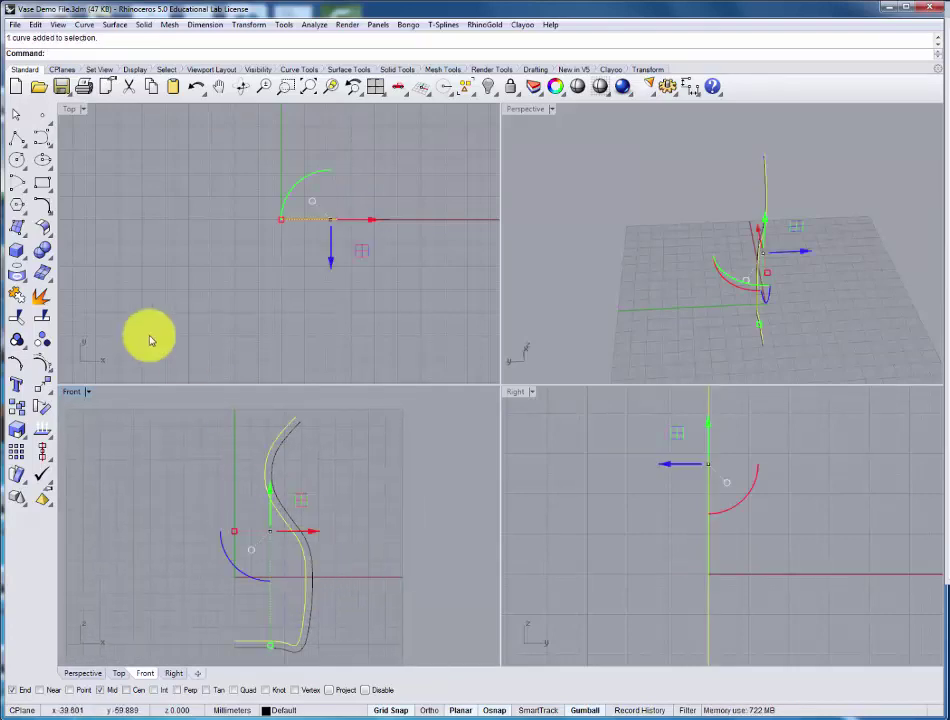
pyautogui.click(43, 364)
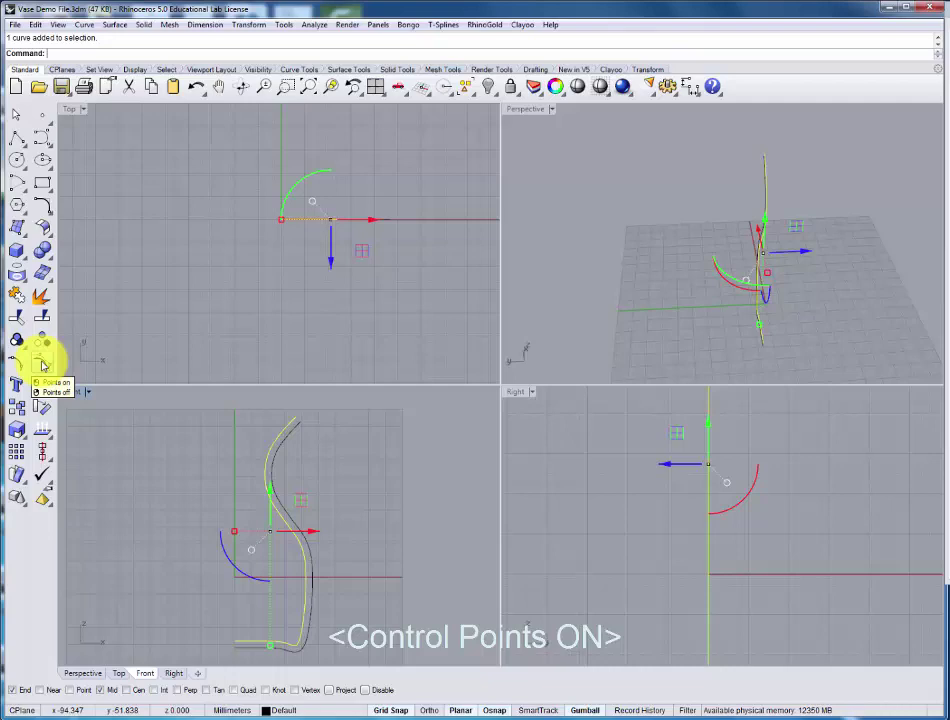
pyautogui.click(43, 366)
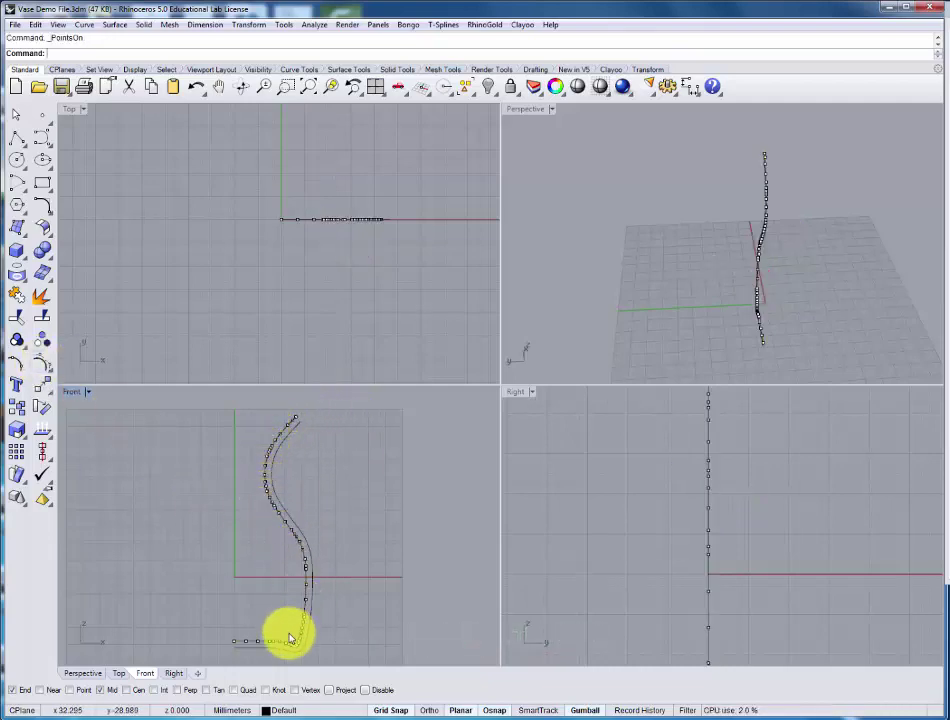
pyautogui.scroll(5, 300, 645)
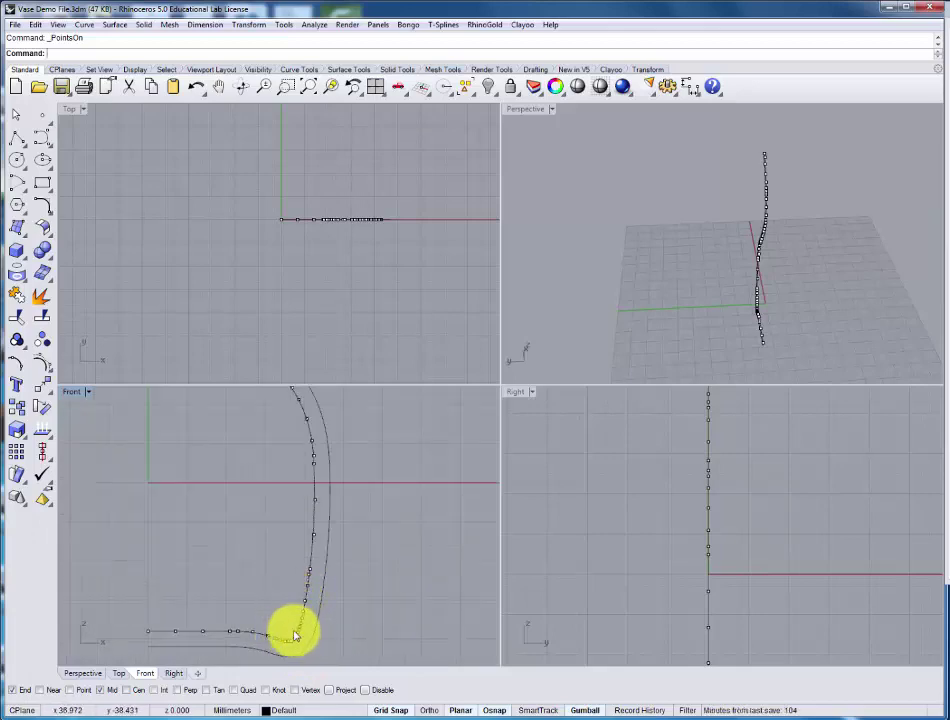
pyautogui.scroll(-5, 312, 470)
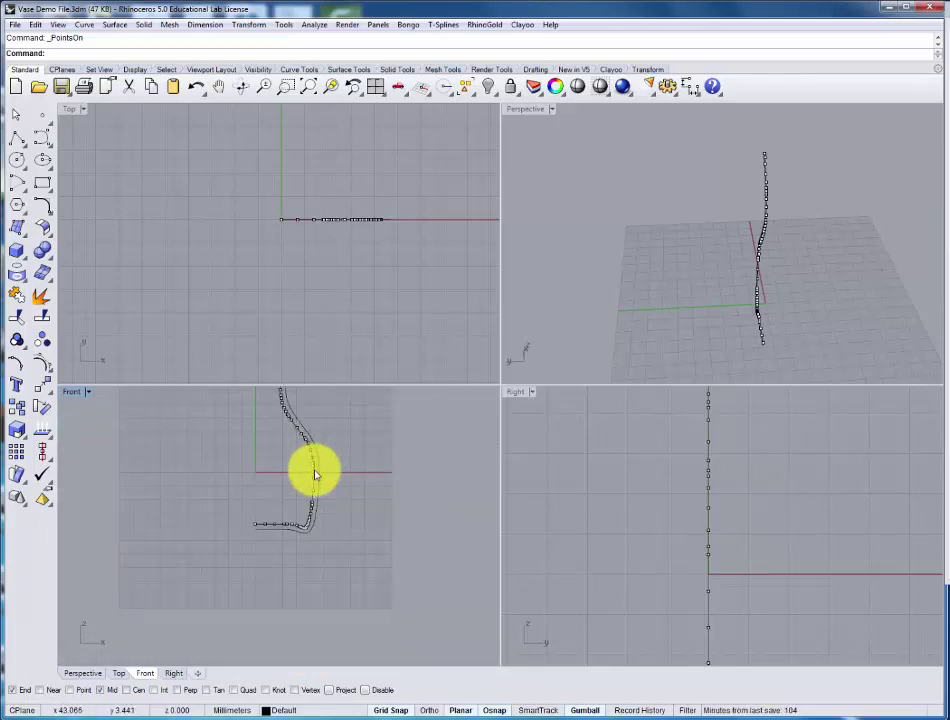
pyautogui.moveTo(314, 474); pyautogui.dragTo(293, 561, button='right')
pyautogui.press('Escape')
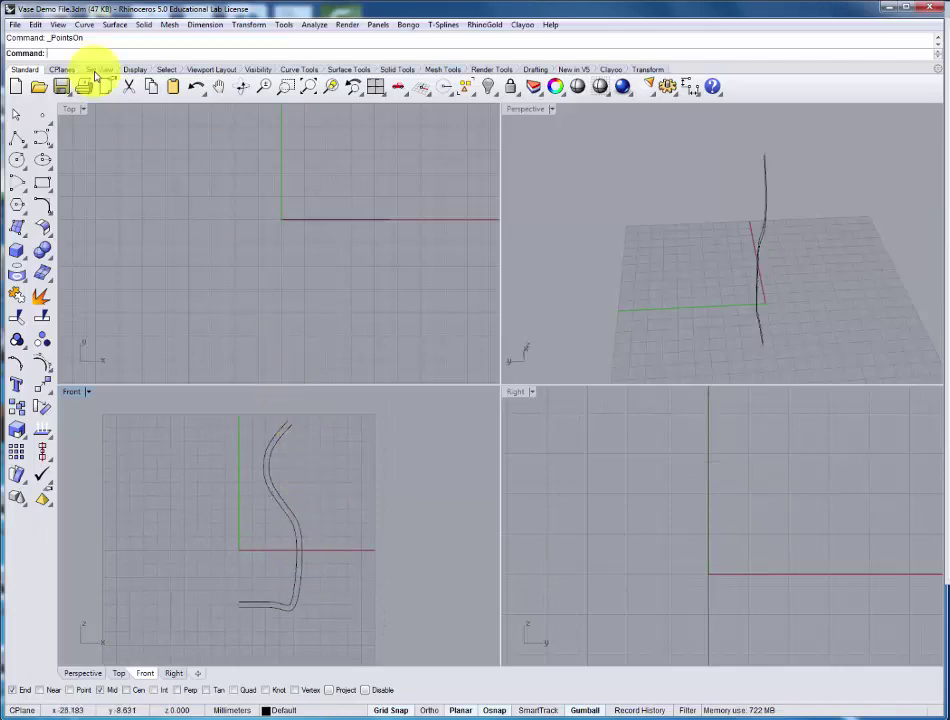
# Rebuild the inner profile curve to 24 control points at degree 2, previewing before accepting.
pyautogui.click(35, 25)
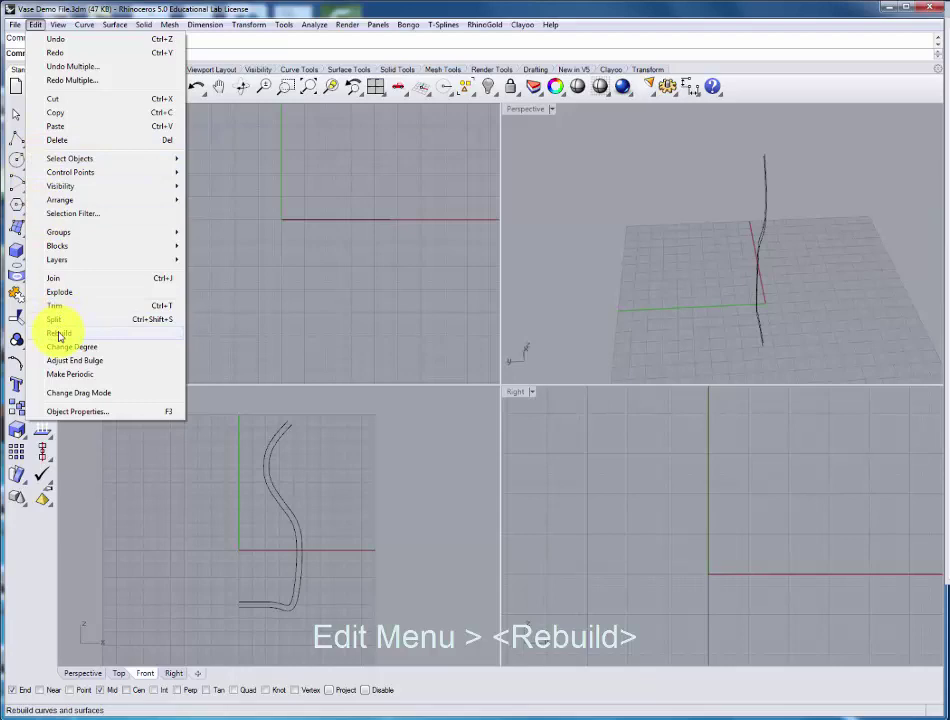
pyautogui.click(59, 335)
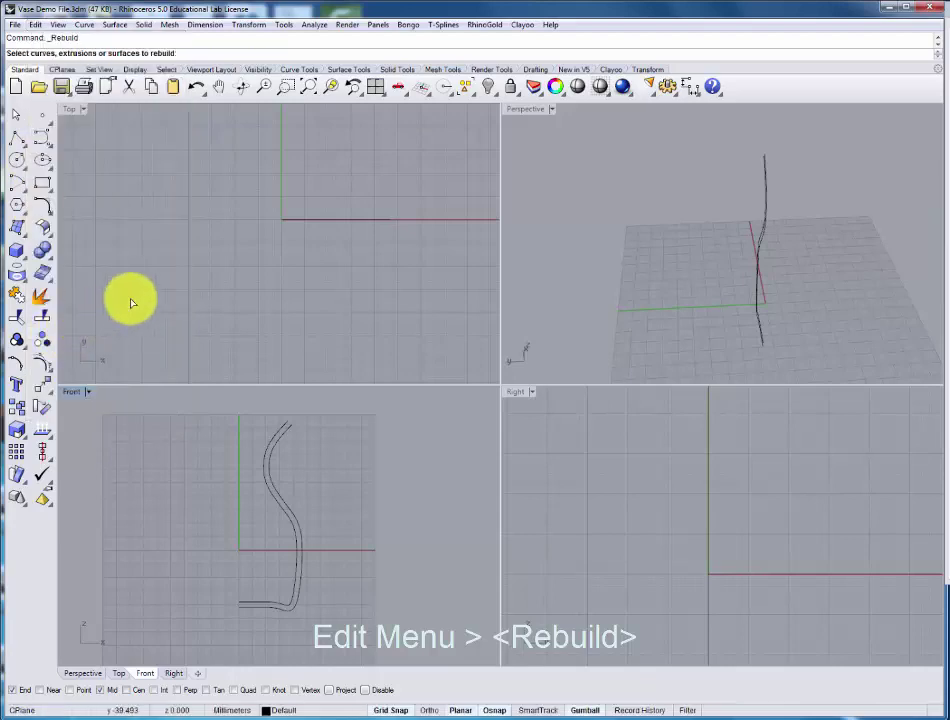
pyautogui.click(266, 456)
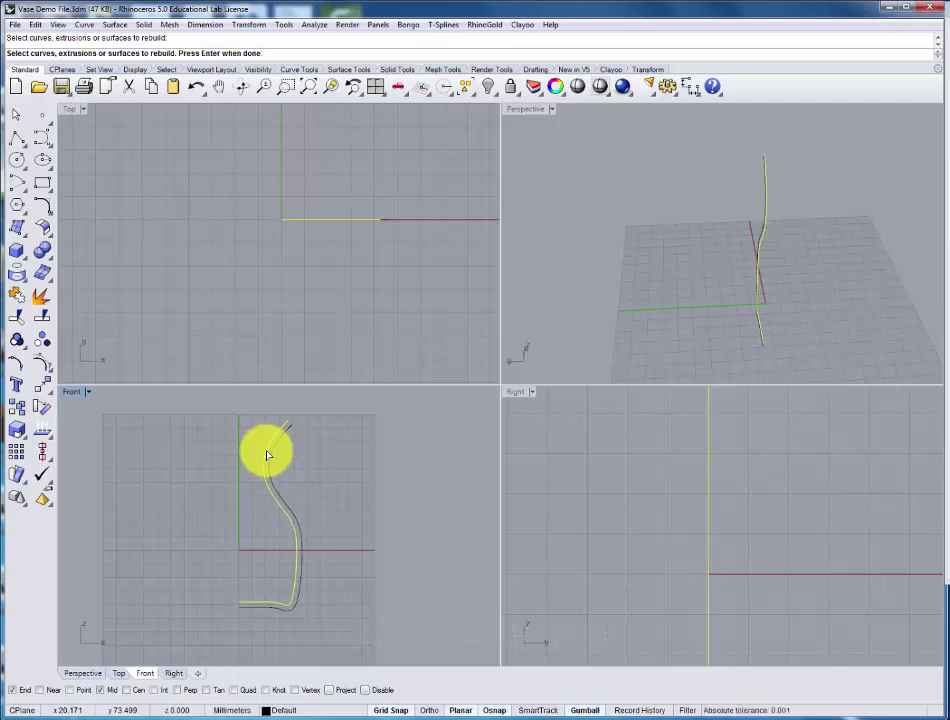
pyautogui.press('Return')
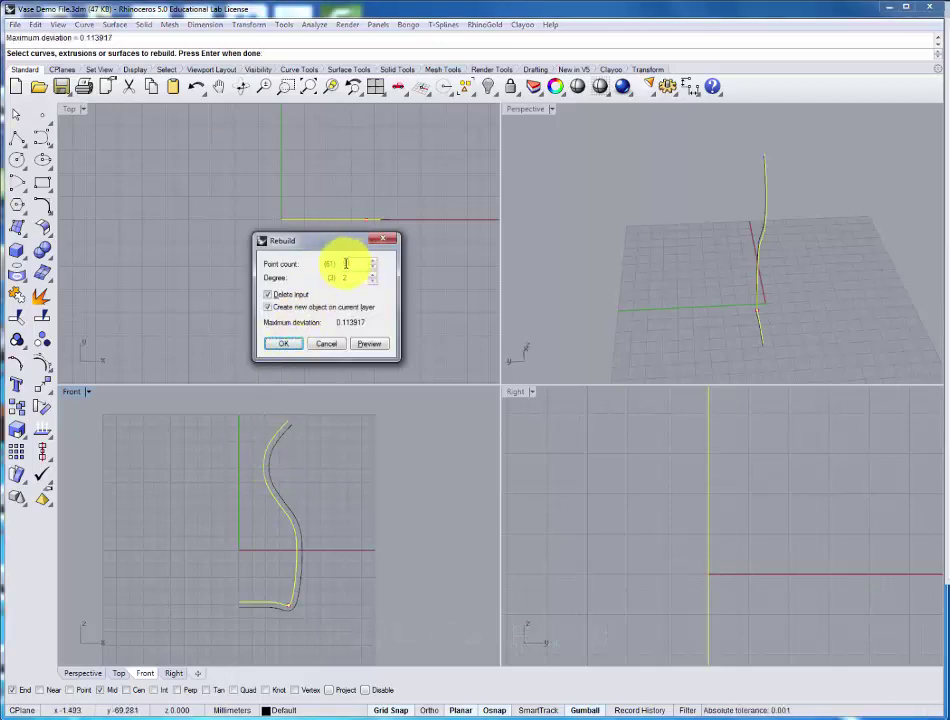
pyautogui.write('91')
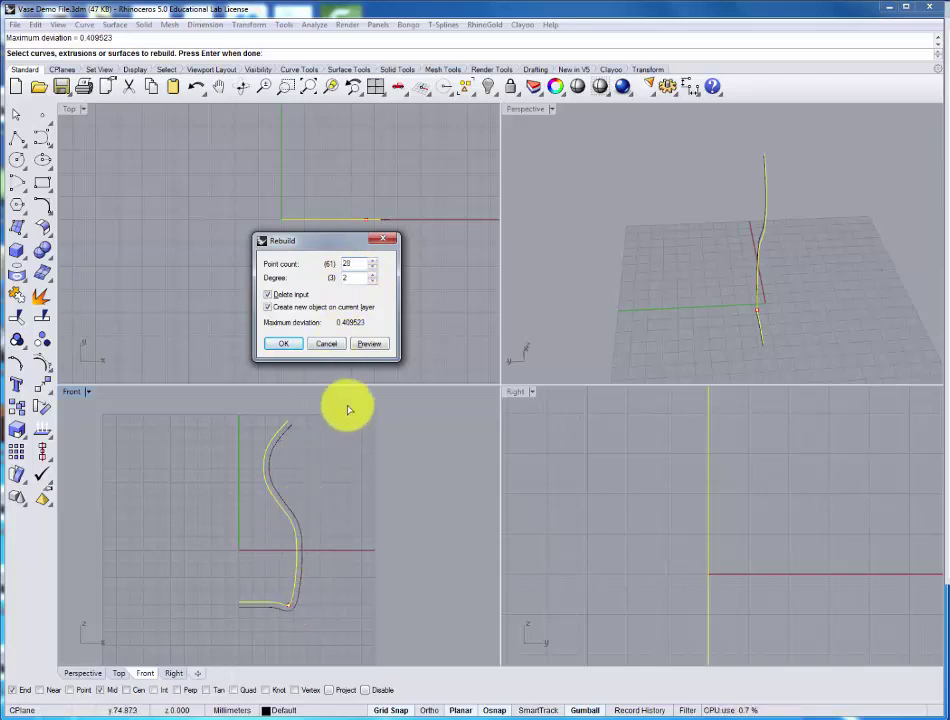
pyautogui.scroll(-1, 350, 274)
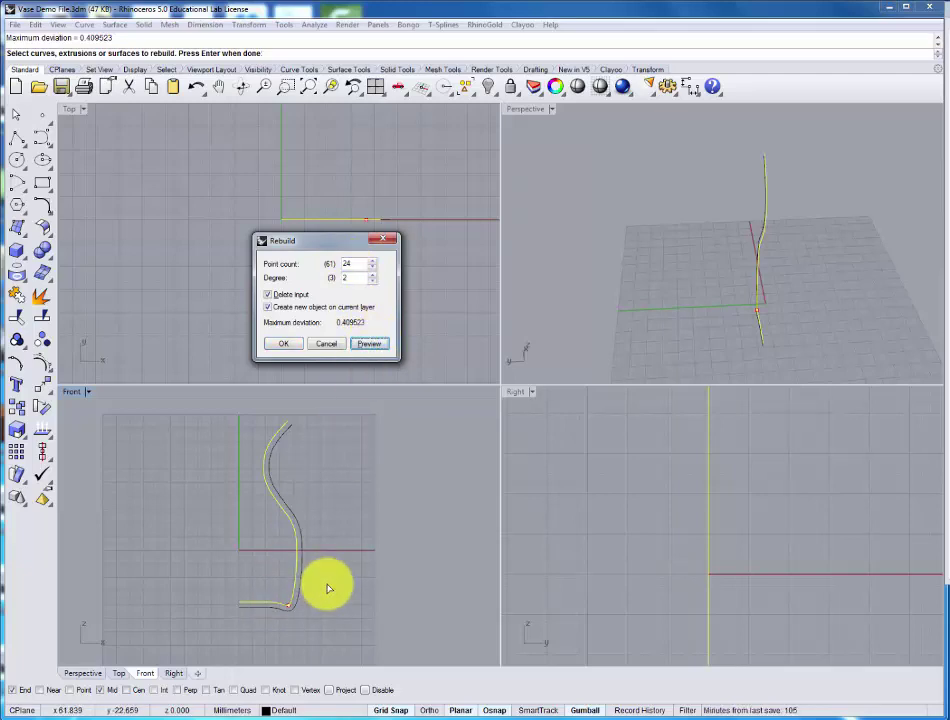
pyautogui.scroll(8, 325, 576)
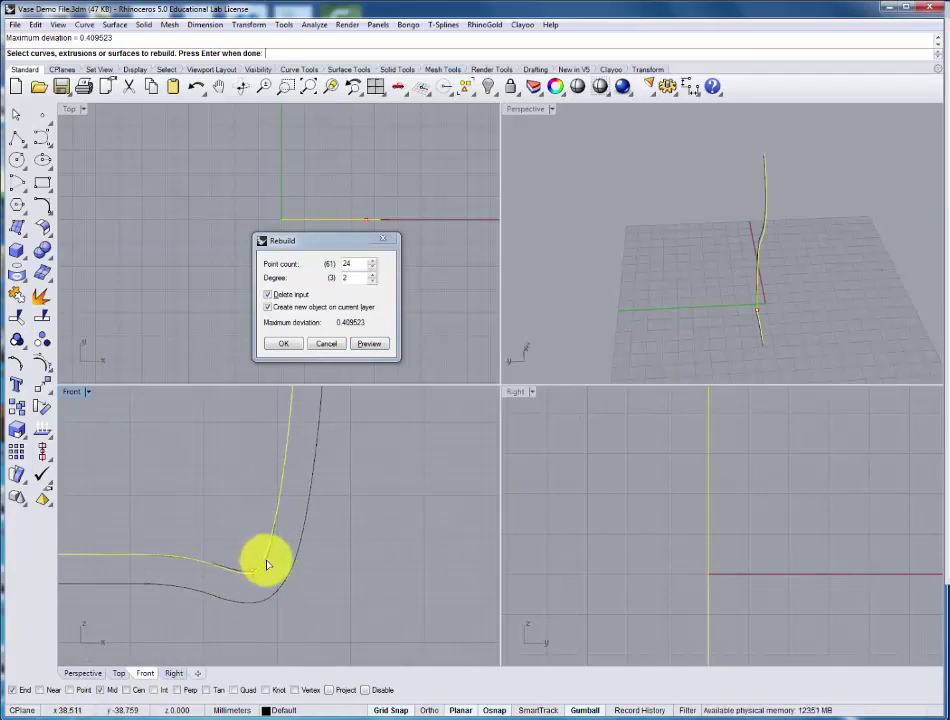
pyautogui.scroll(-4, 268, 555)
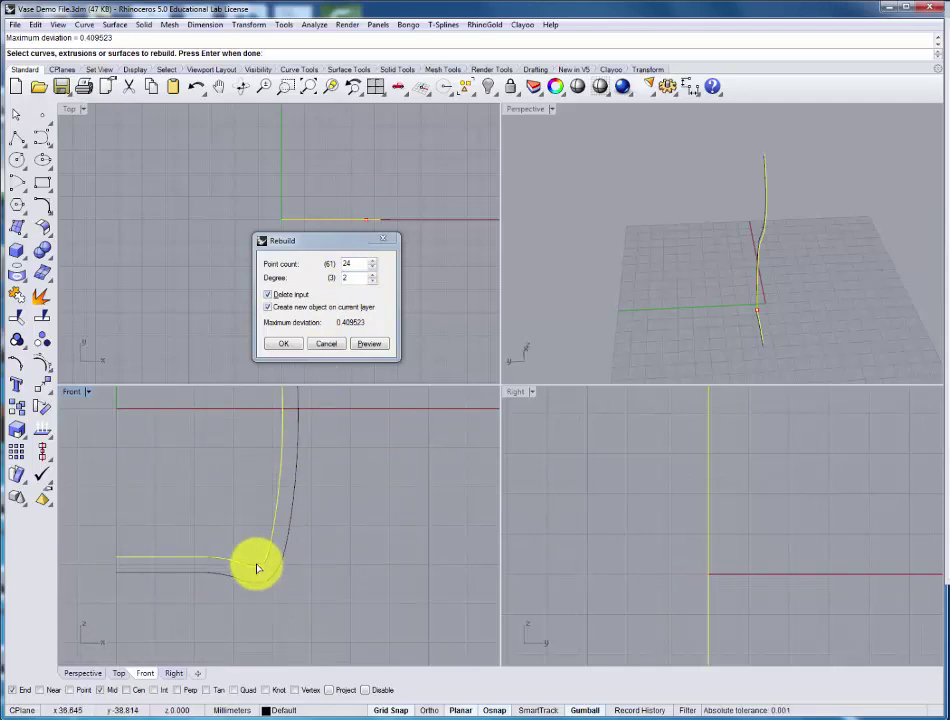
pyautogui.scroll(-3, 256, 568)
pyautogui.moveTo(297, 524)
pyautogui.mouseDown(button='right')
pyautogui.moveTo(293, 564)
pyautogui.moveTo(297, 540)
pyautogui.mouseUp(button='right')
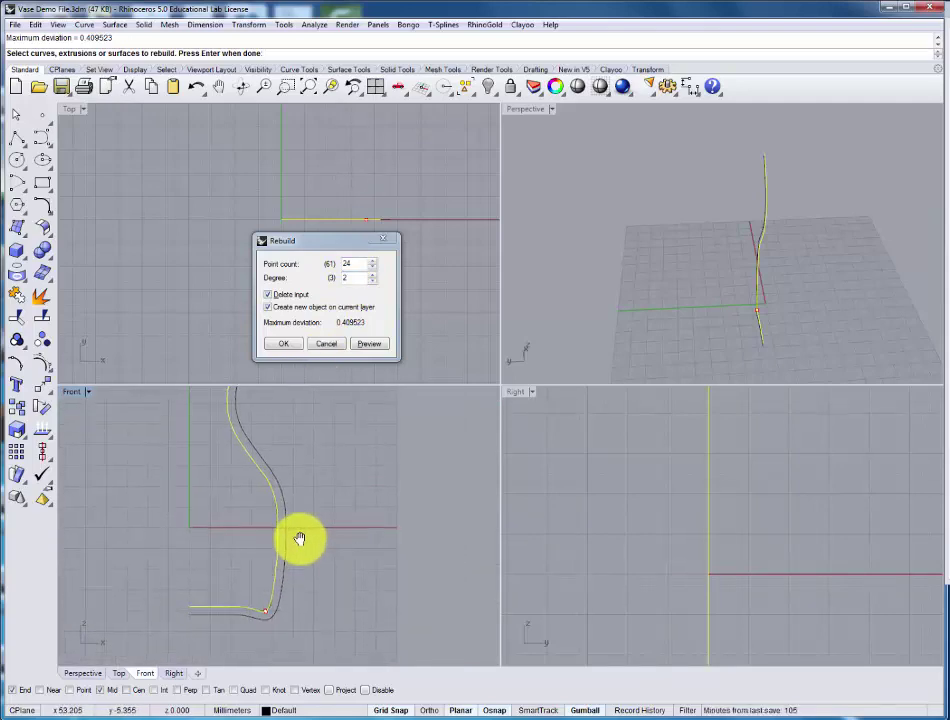
pyautogui.click(285, 344)
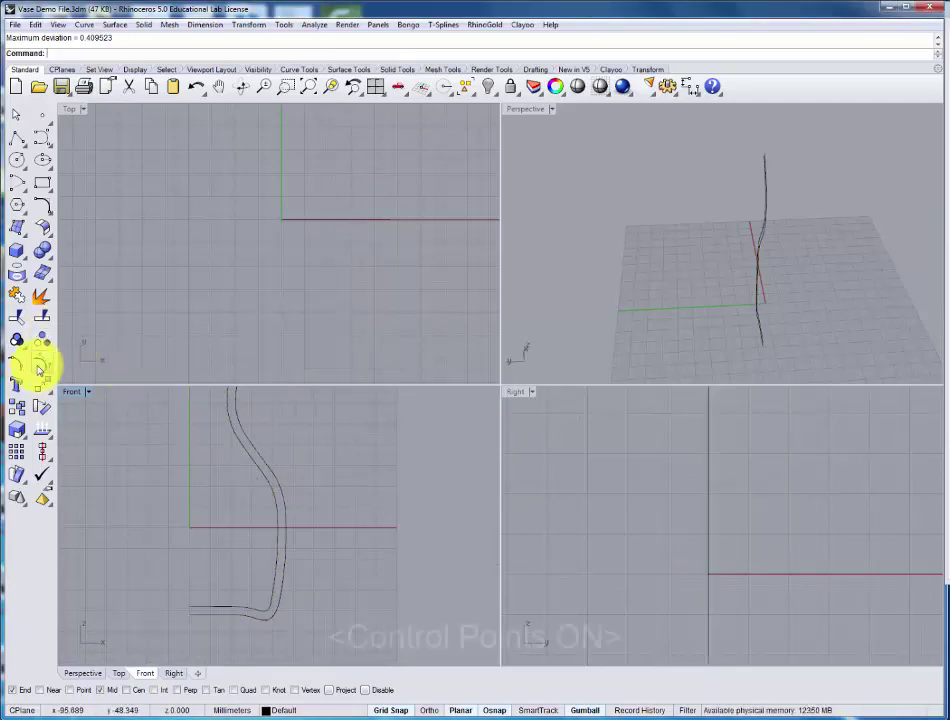
# Turn on control points for the inner profile curve.
pyautogui.click(40, 365)
pyautogui.click(245, 455)
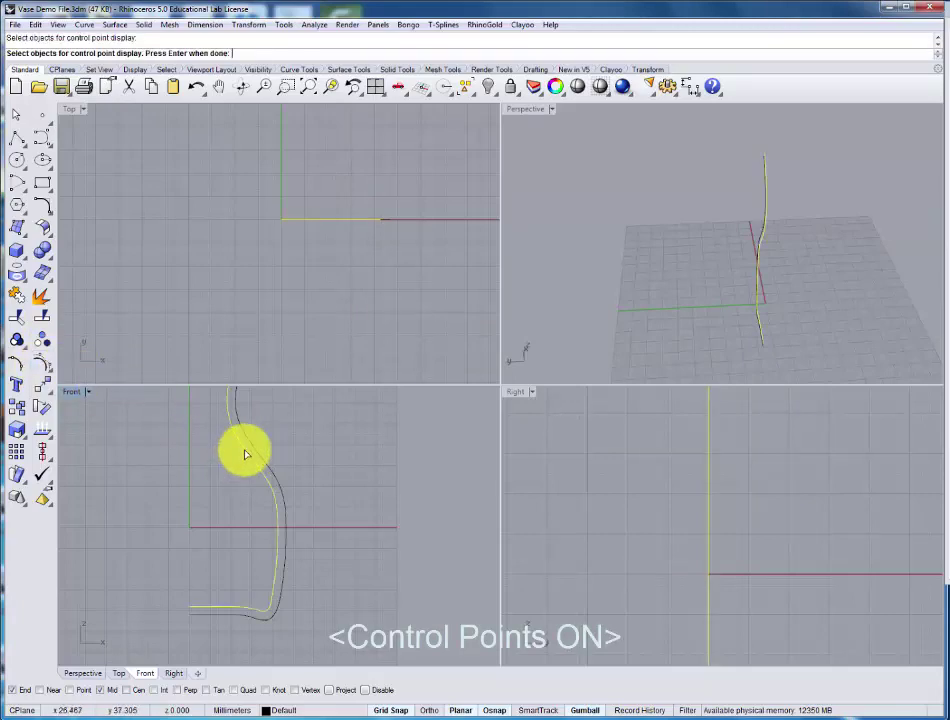
pyautogui.press('Return')
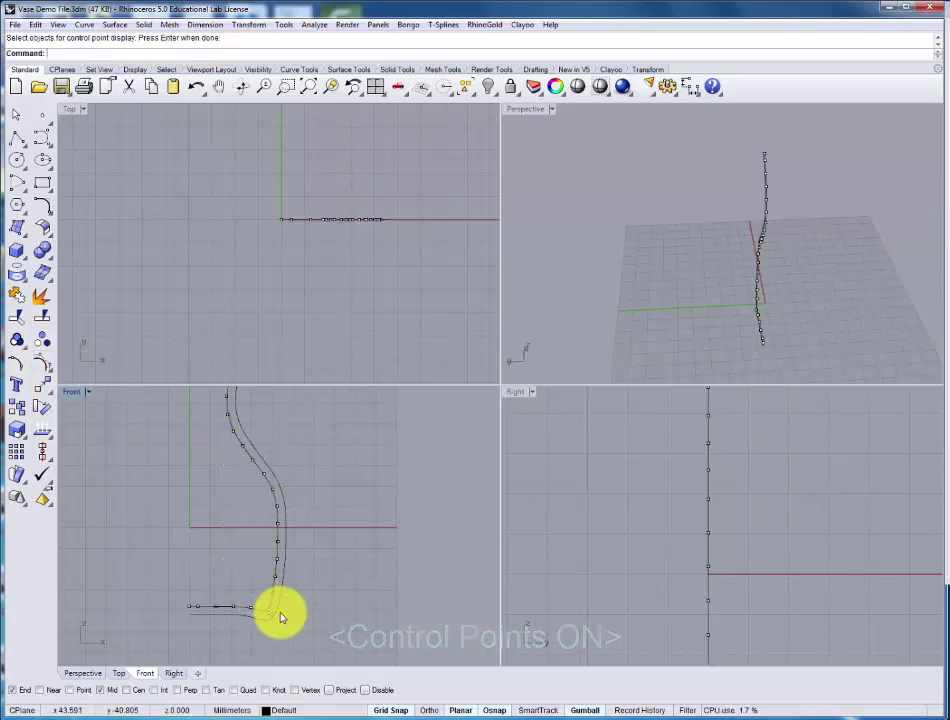
# Drag the inner curve's lower corner control point upward in the Front view.
pyautogui.scroll(3, 280, 615)
pyautogui.moveTo(286, 598); pyautogui.dragTo(339, 555, button='right')
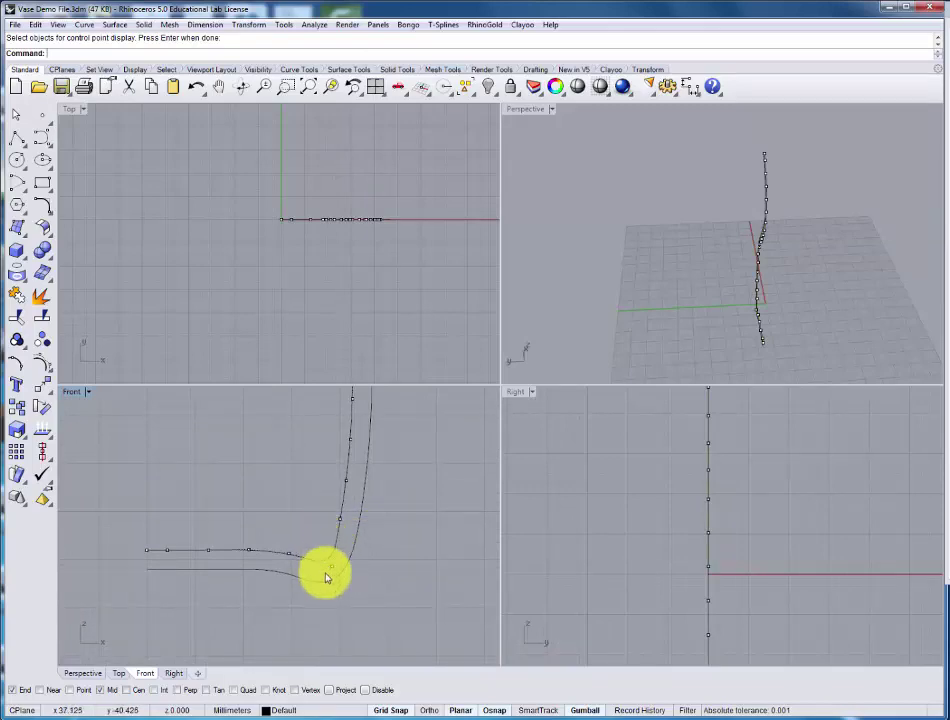
pyautogui.click(335, 571)
pyautogui.moveTo(333, 568); pyautogui.dragTo(325, 542)
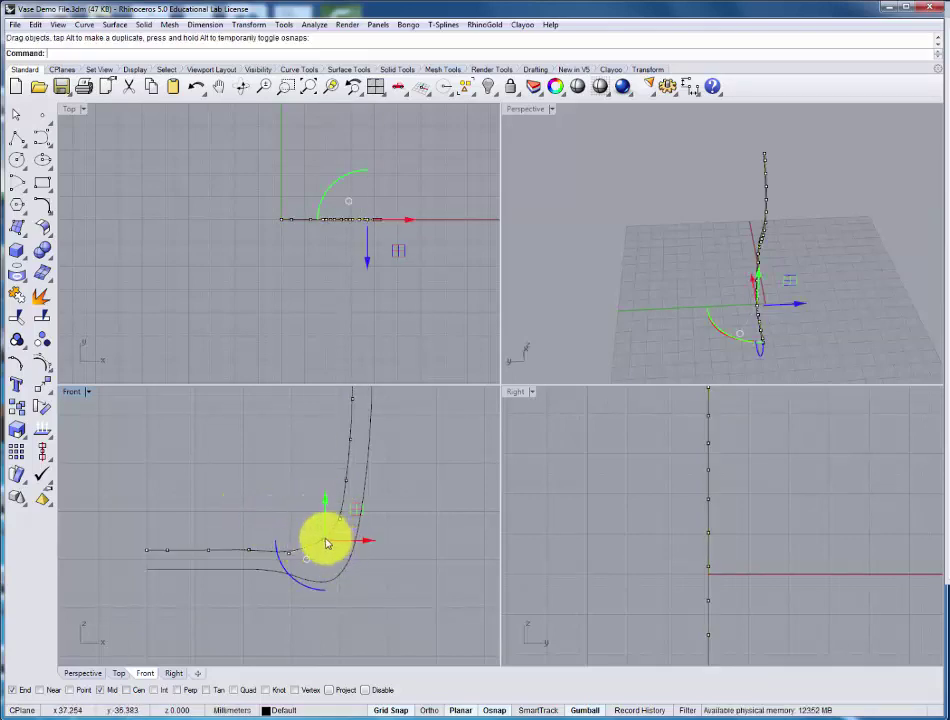
pyautogui.moveTo(291, 467); pyautogui.dragTo(307, 464, button='right')
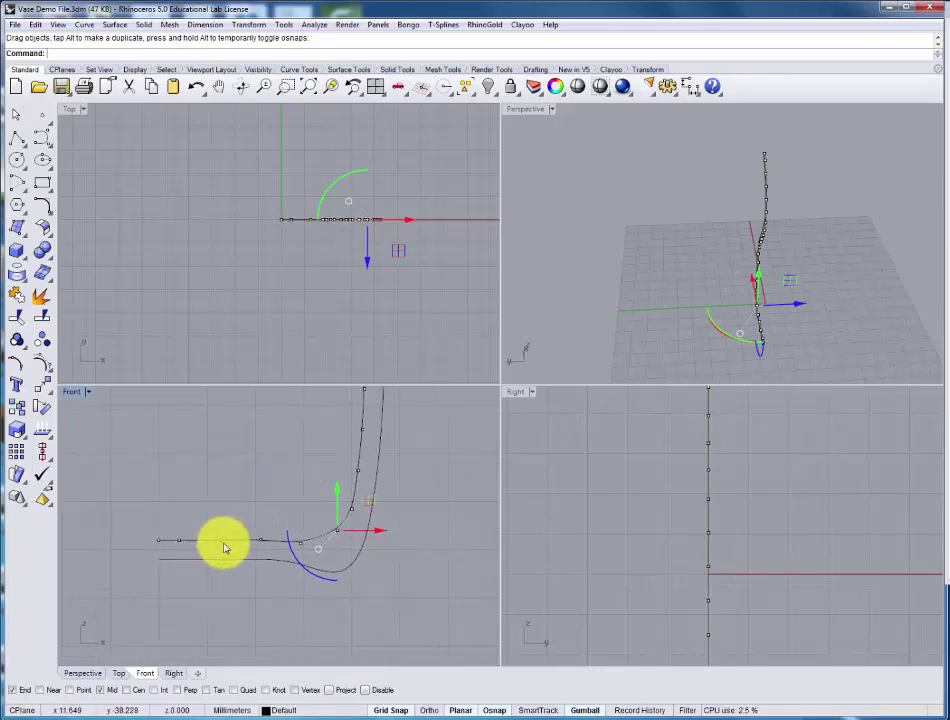
pyautogui.click(310, 521)
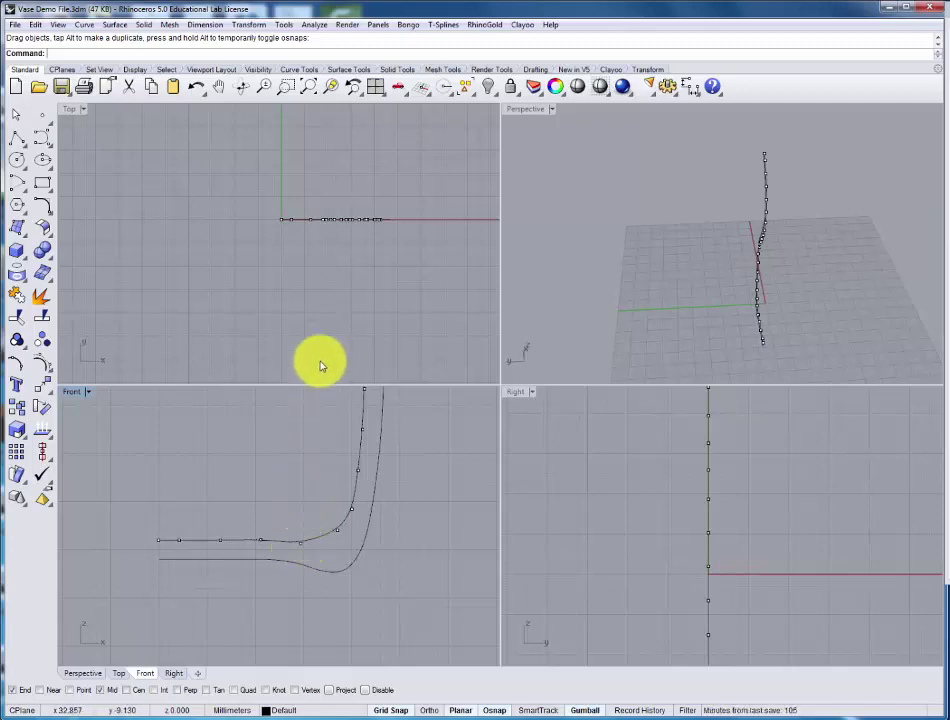
pyautogui.click(248, 25)
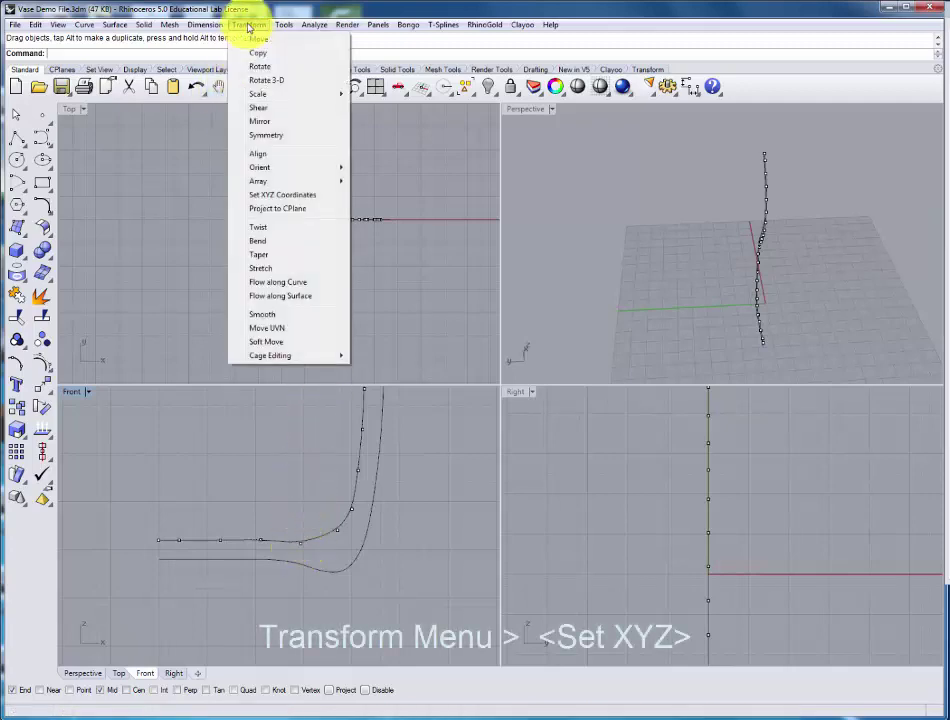
# Apply Set XYZ Coordinates to the inner curve's bottom row of points, changing only Z.
pyautogui.click(266, 198)
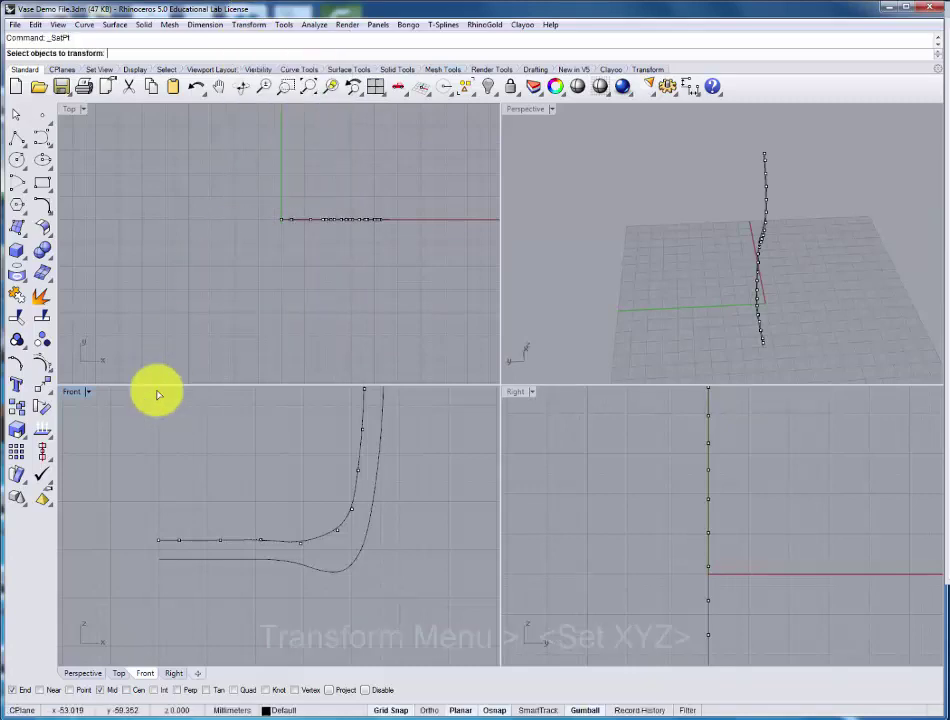
pyautogui.moveTo(125, 490); pyautogui.dragTo(329, 551)
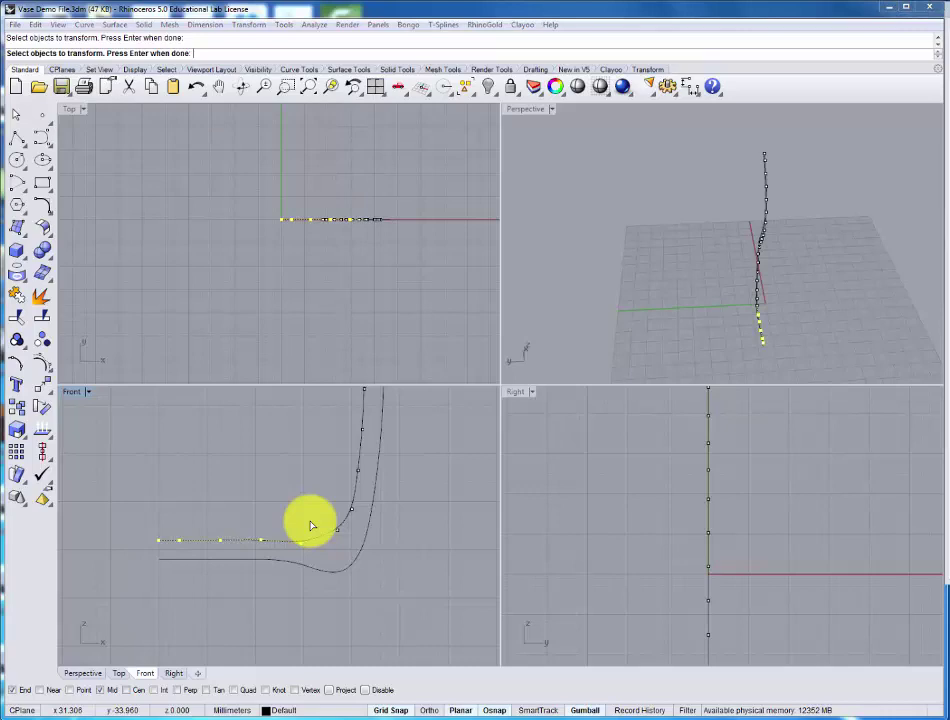
pyautogui.press('Return')
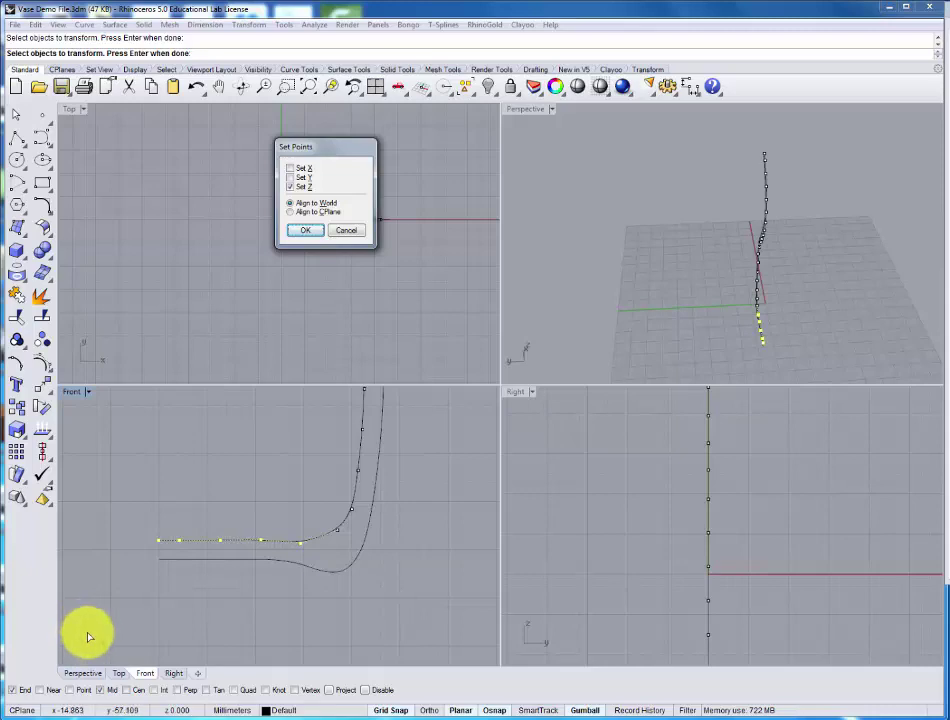
pyautogui.click(290, 170)
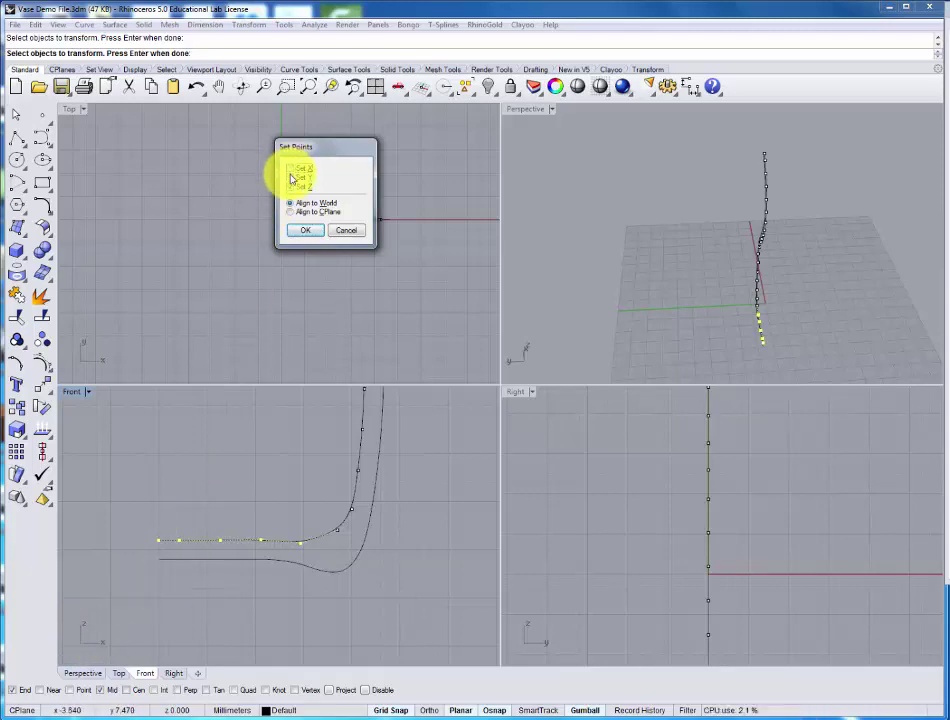
pyautogui.click(302, 233)
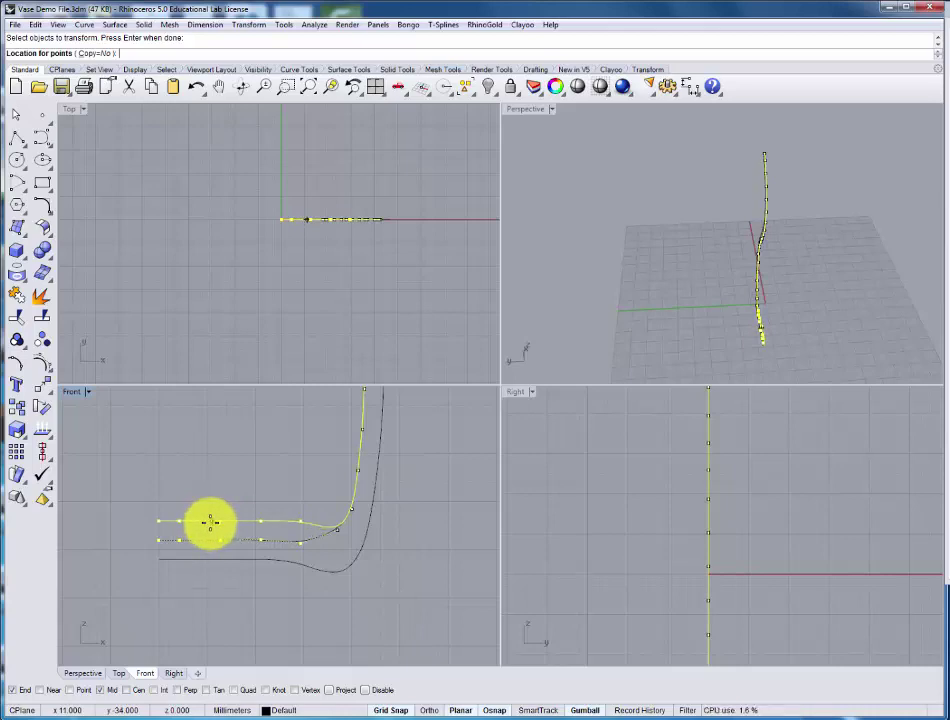
# Place the flattened bottom points at the new, higher inner base level.
pyautogui.scroll(-2, 210, 522)
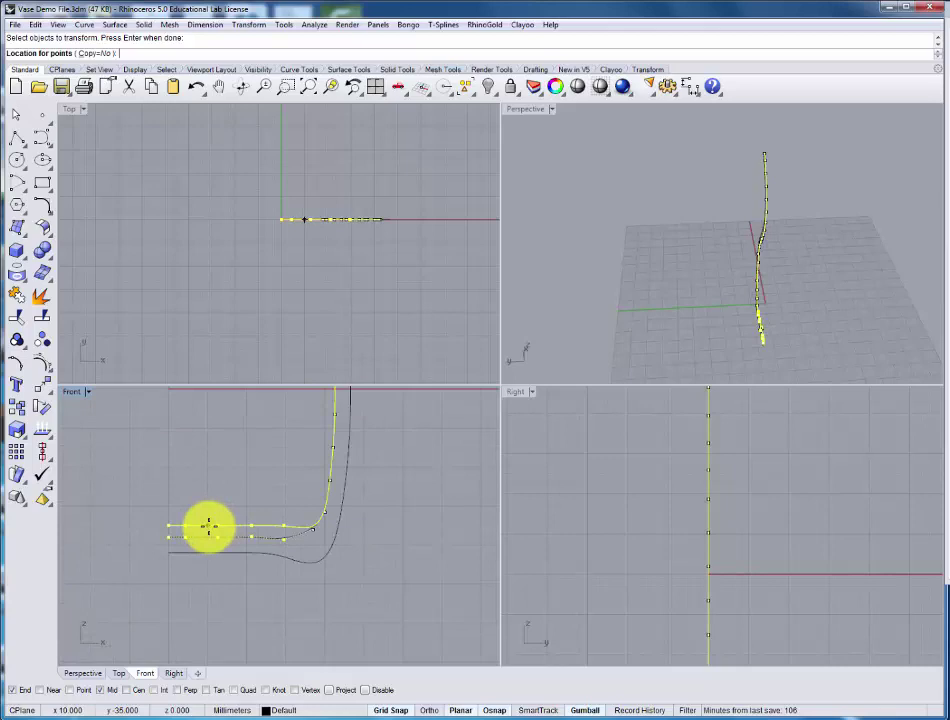
pyautogui.scroll(1, 209, 525)
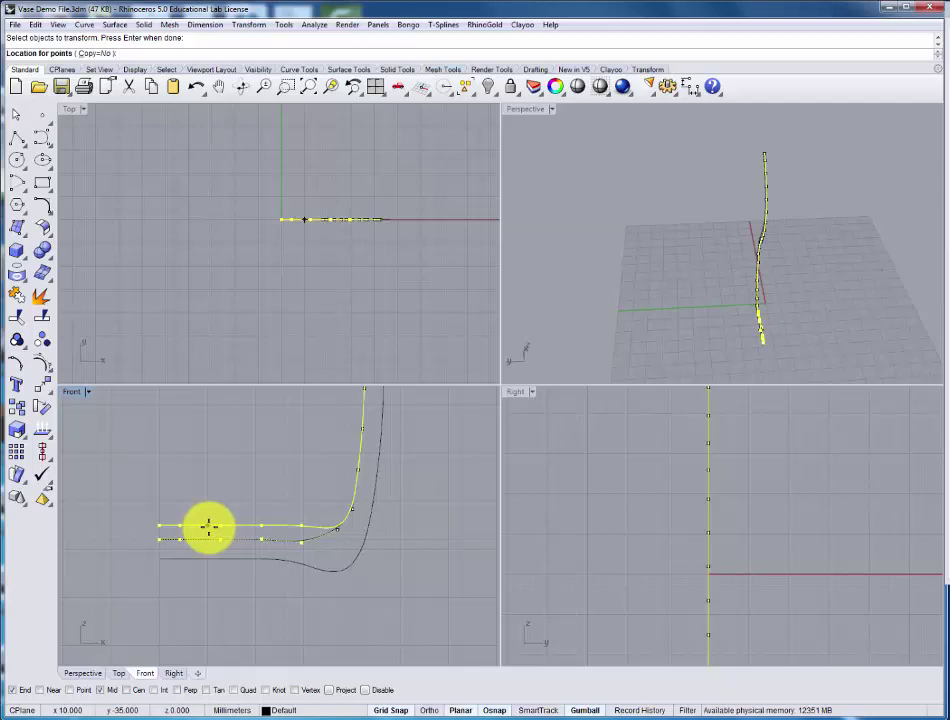
pyautogui.click(209, 522)
pyautogui.press('Escape')
# Raise the inner curve's corner point and delete an extra control point on the bend.
pyautogui.click(338, 527)
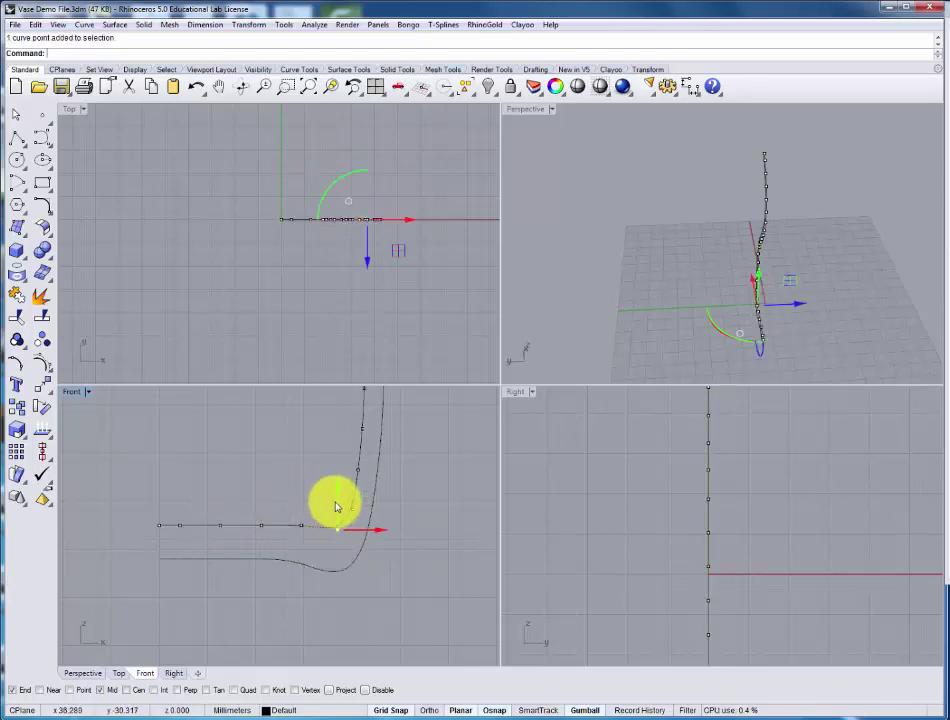
pyautogui.moveTo(337, 507); pyautogui.dragTo(360, 493)
pyautogui.press('Escape')
pyautogui.click(354, 512)
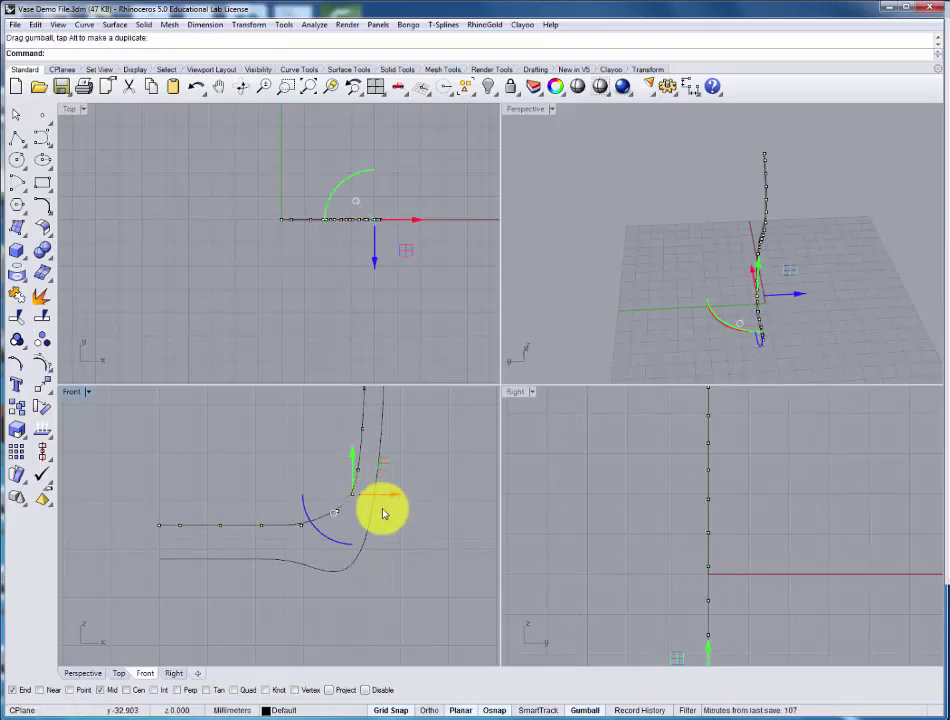
pyautogui.press('Escape')
pyautogui.click(356, 497)
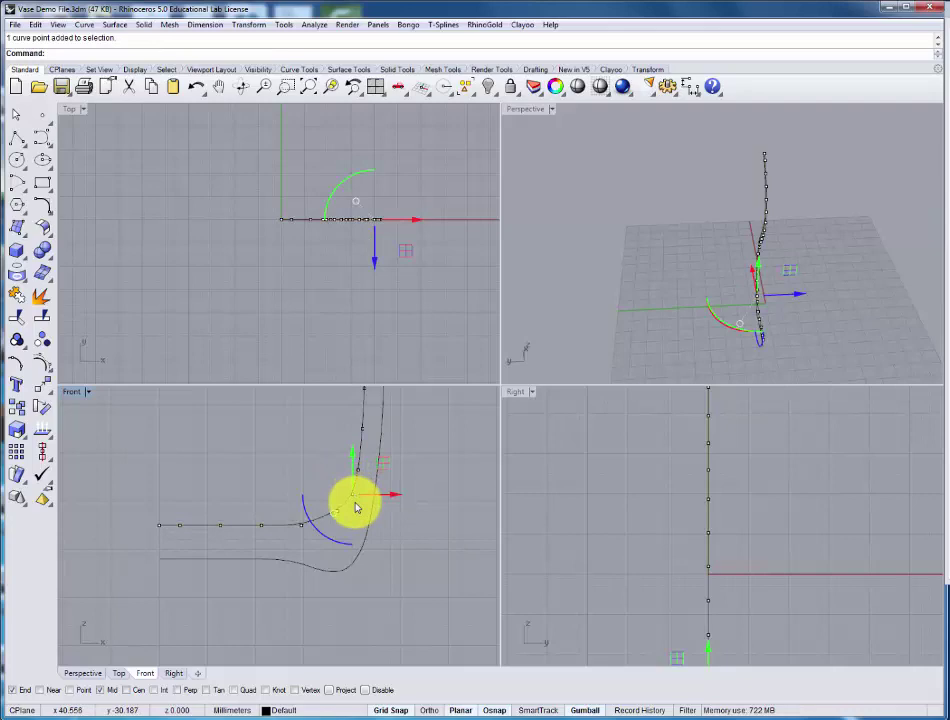
pyautogui.press('Delete')
pyautogui.scroll(-3, 369, 507)
pyautogui.moveTo(390, 532); pyautogui.dragTo(383, 561, button='right')
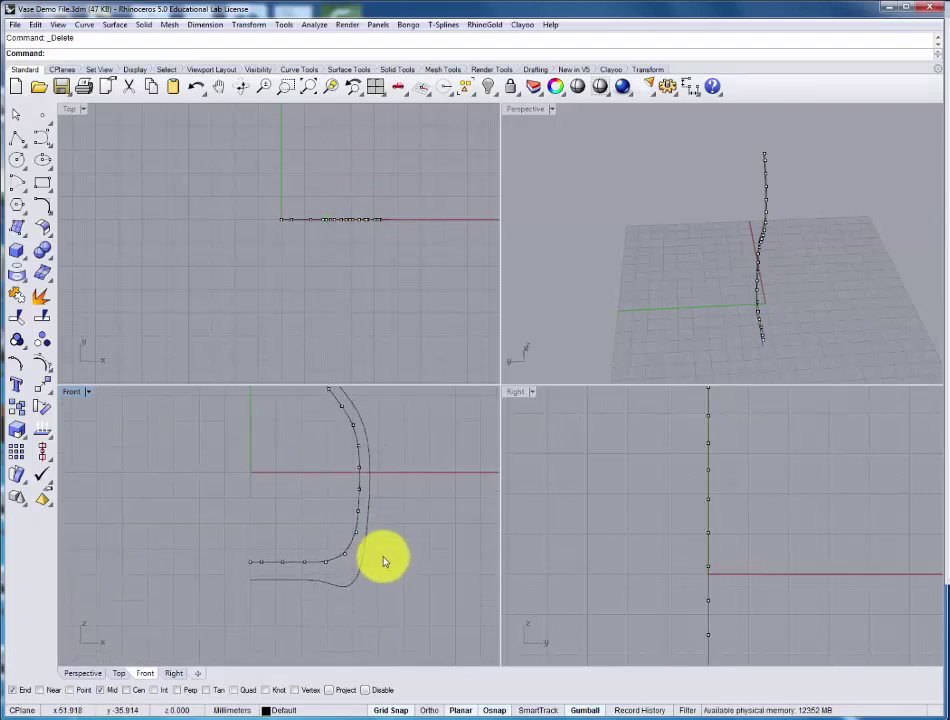
pyautogui.scroll(-2, 377, 513)
pyautogui.moveTo(377, 513); pyautogui.dragTo(352, 603, button='right')
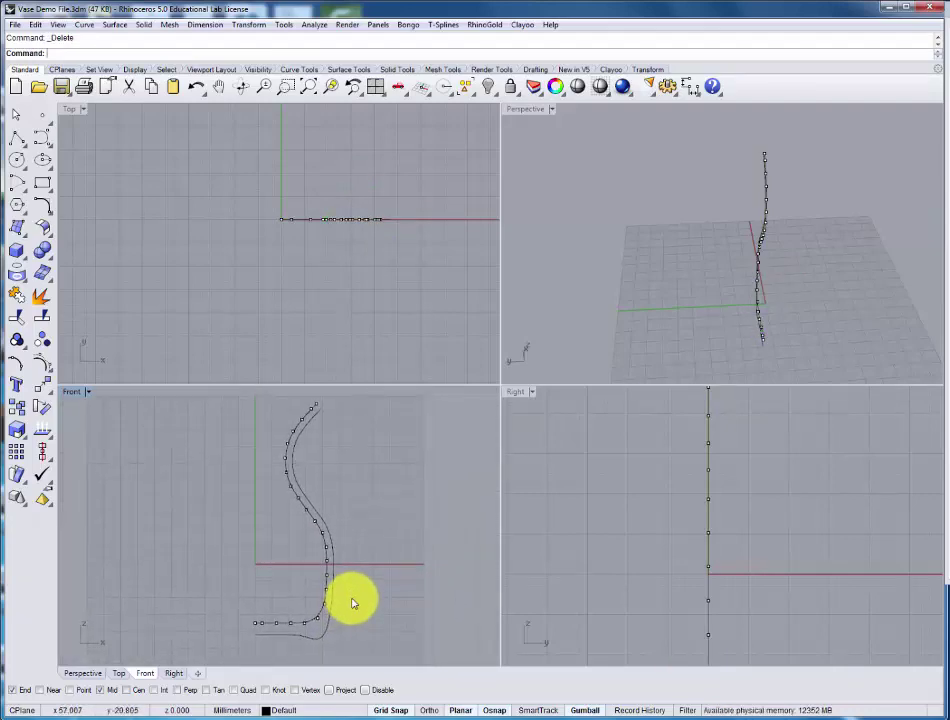
pyautogui.press('Escape')
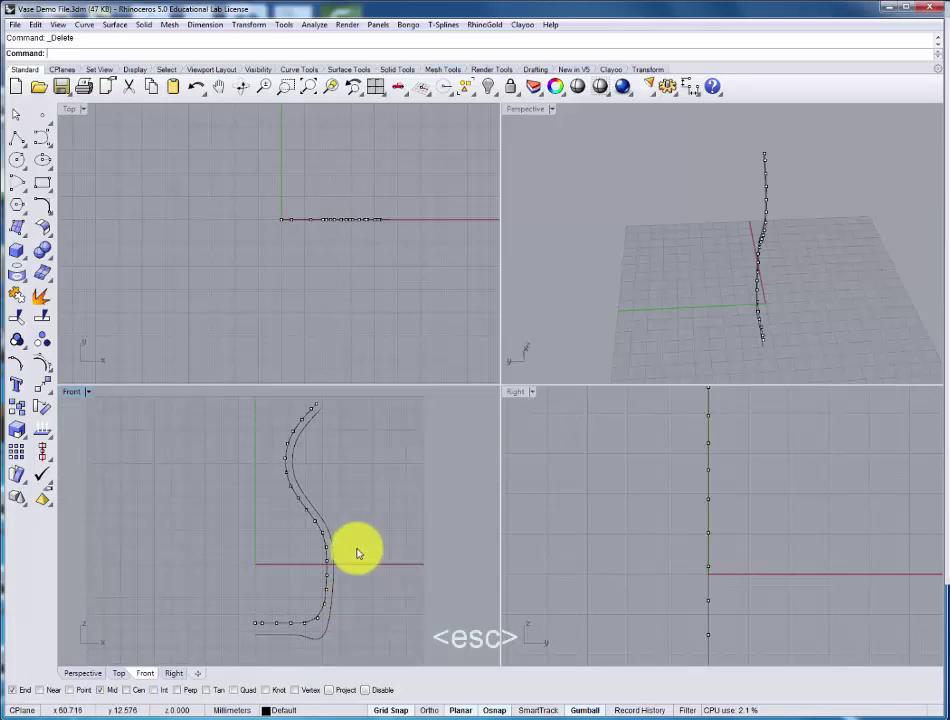
# Hide control points and frame the two parallel profile curves in the Front view.
pyautogui.press('F11')
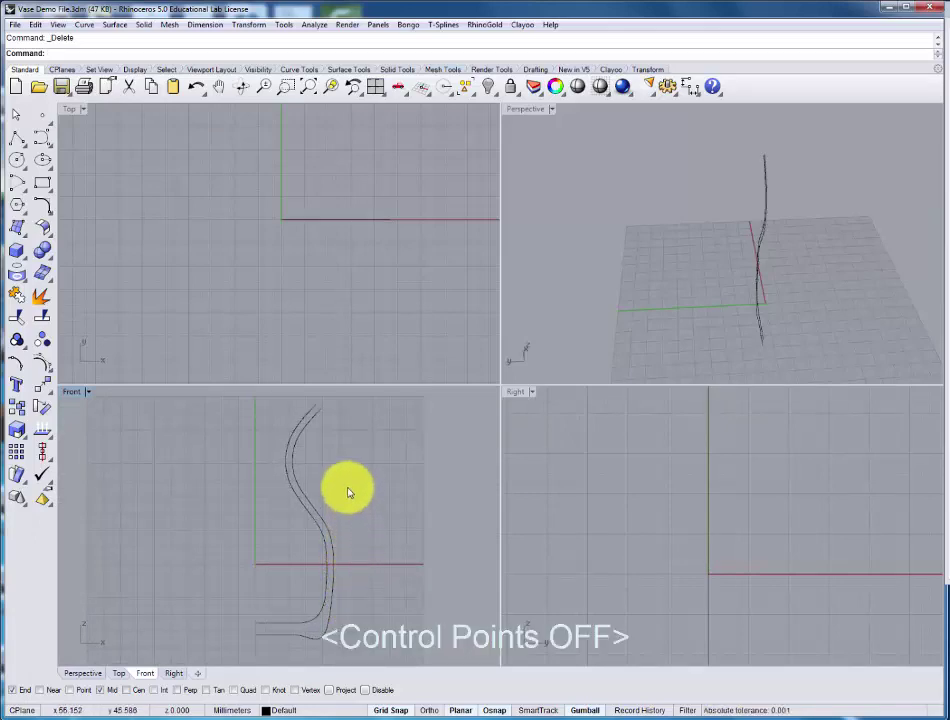
pyautogui.moveTo(360, 496); pyautogui.dragTo(374, 508, button='right')
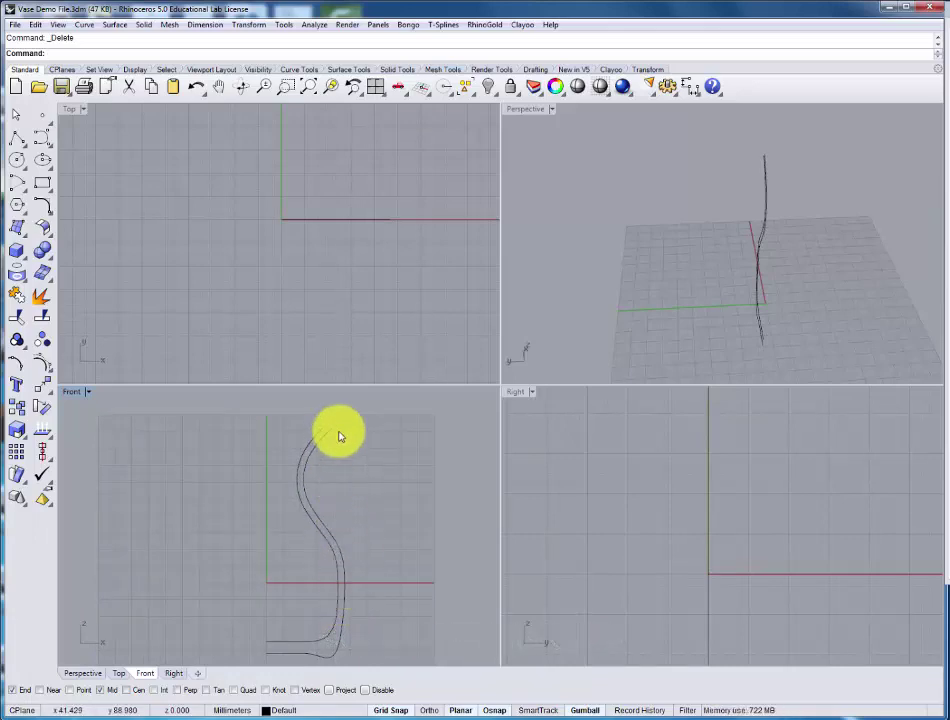
pyautogui.scroll(5, 340, 431)
pyautogui.scroll(3, 340, 428)
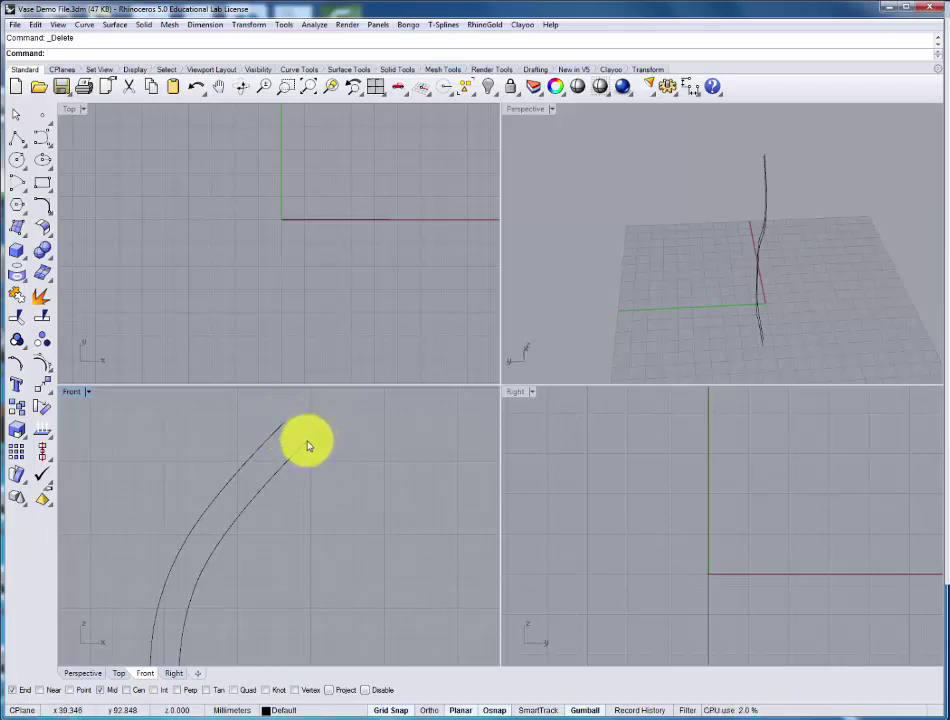
# Connect the top ends of the outer and inner profile curves with a Quick Curve Blend.
pyautogui.click(84, 24)
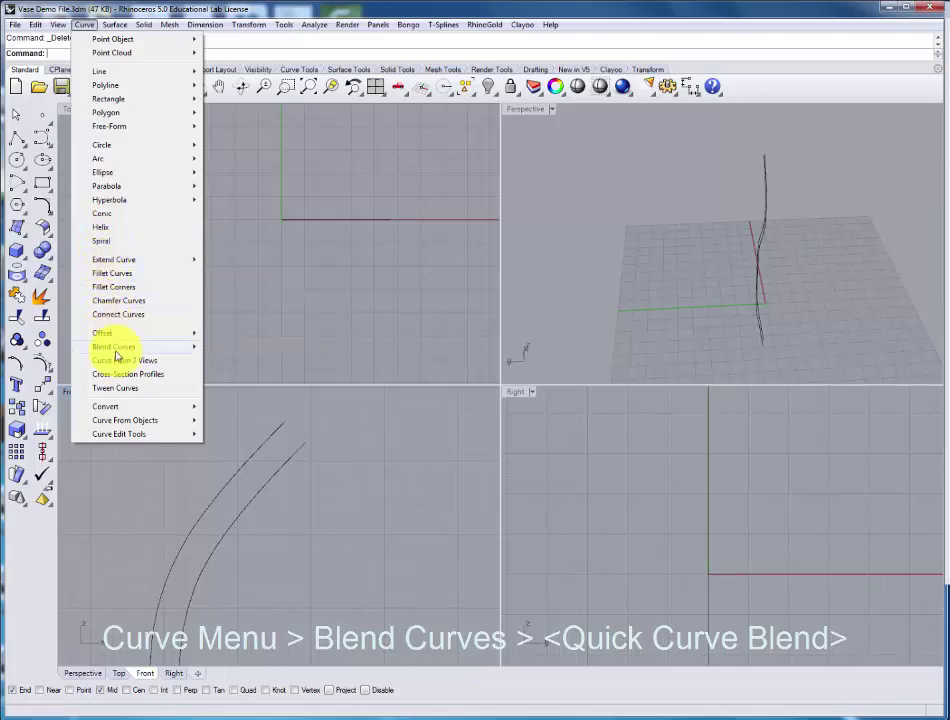
pyautogui.moveTo(116, 350)
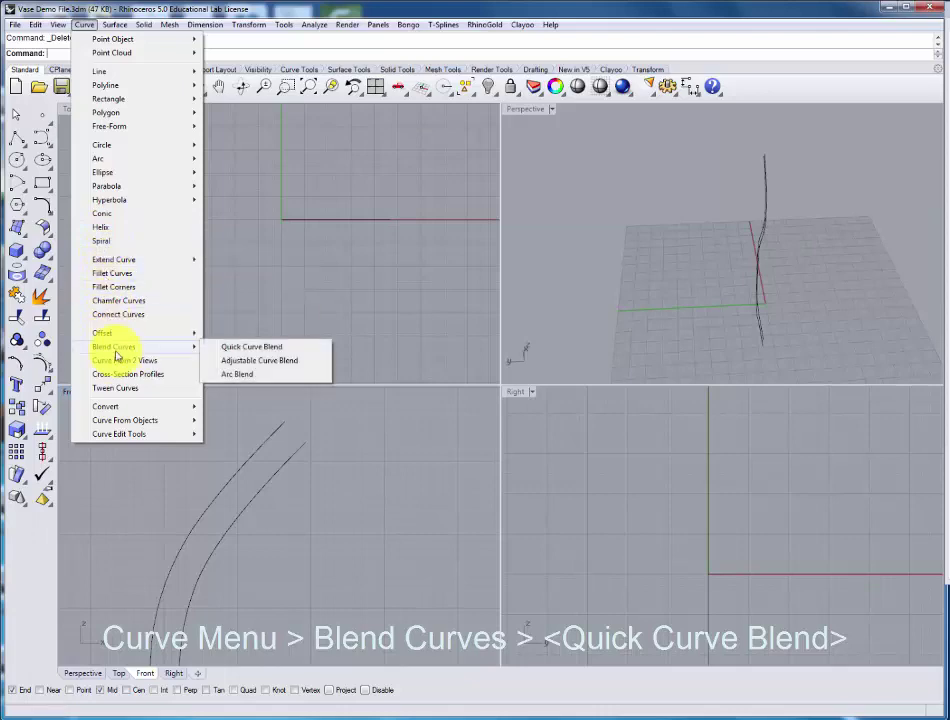
pyautogui.click(246, 349)
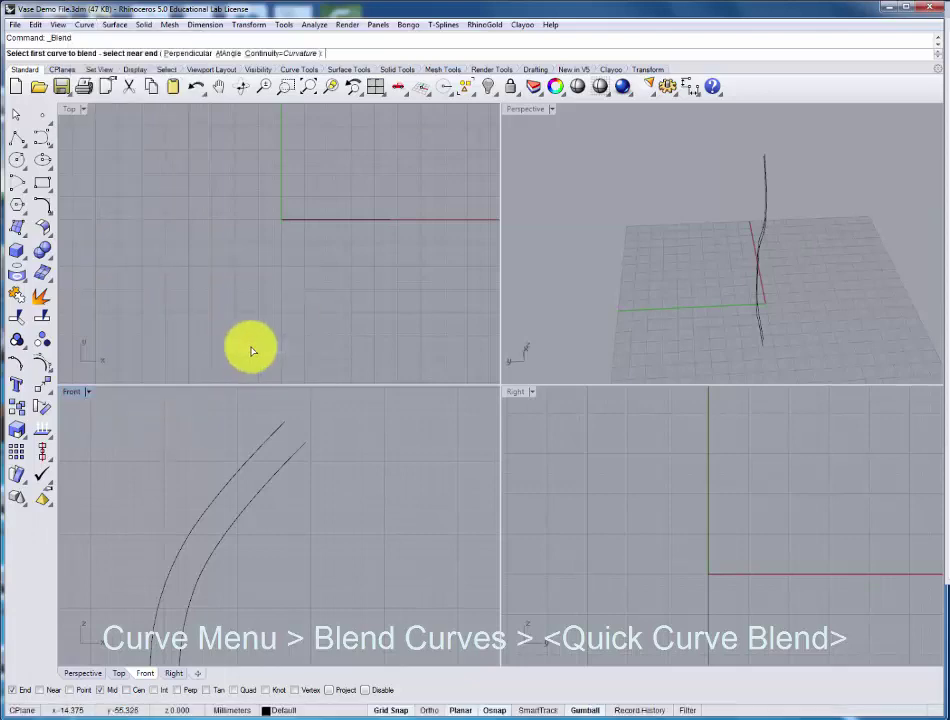
pyautogui.click(280, 433)
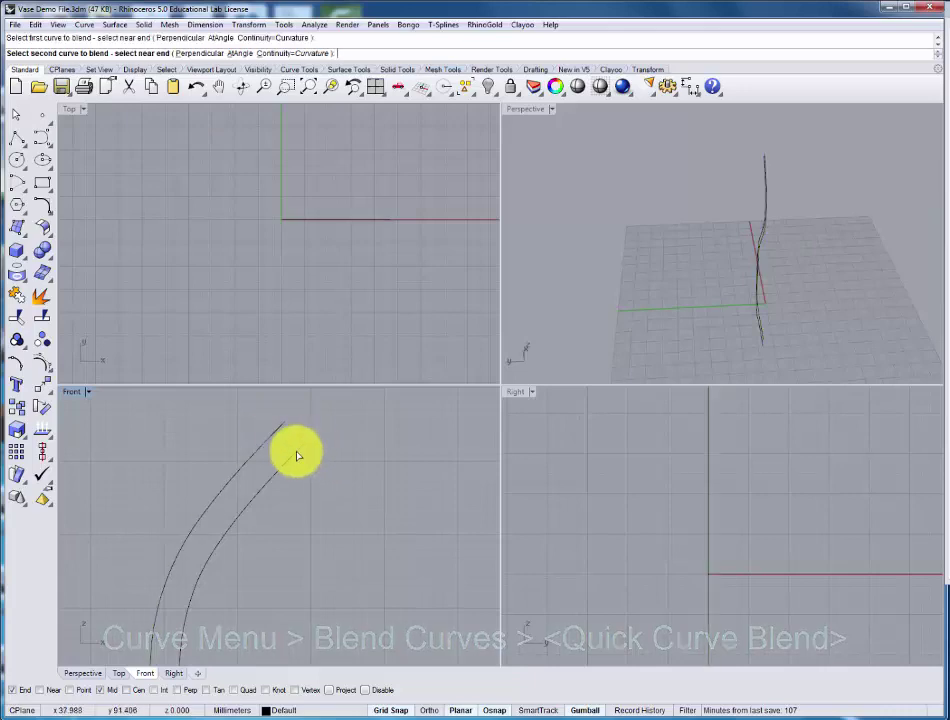
pyautogui.click(297, 451)
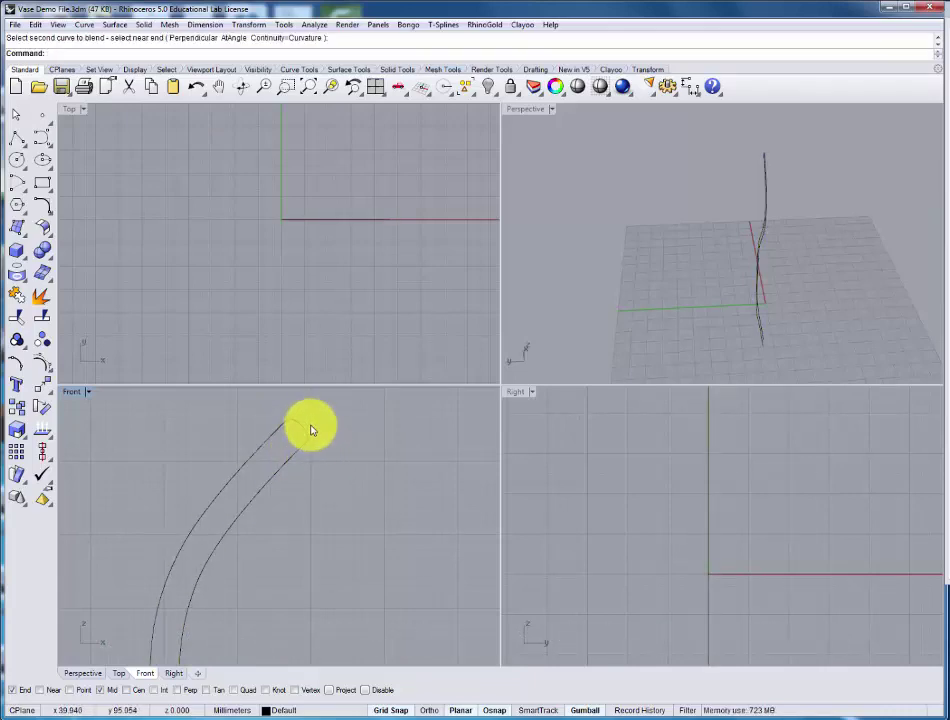
pyautogui.click(297, 431)
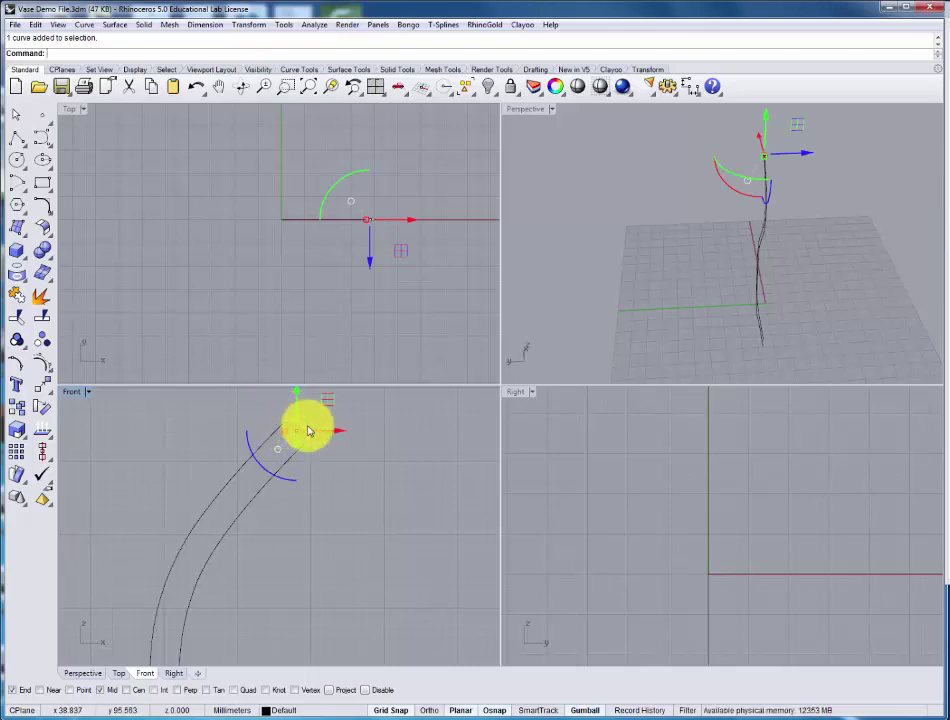
pyautogui.press('Escape')
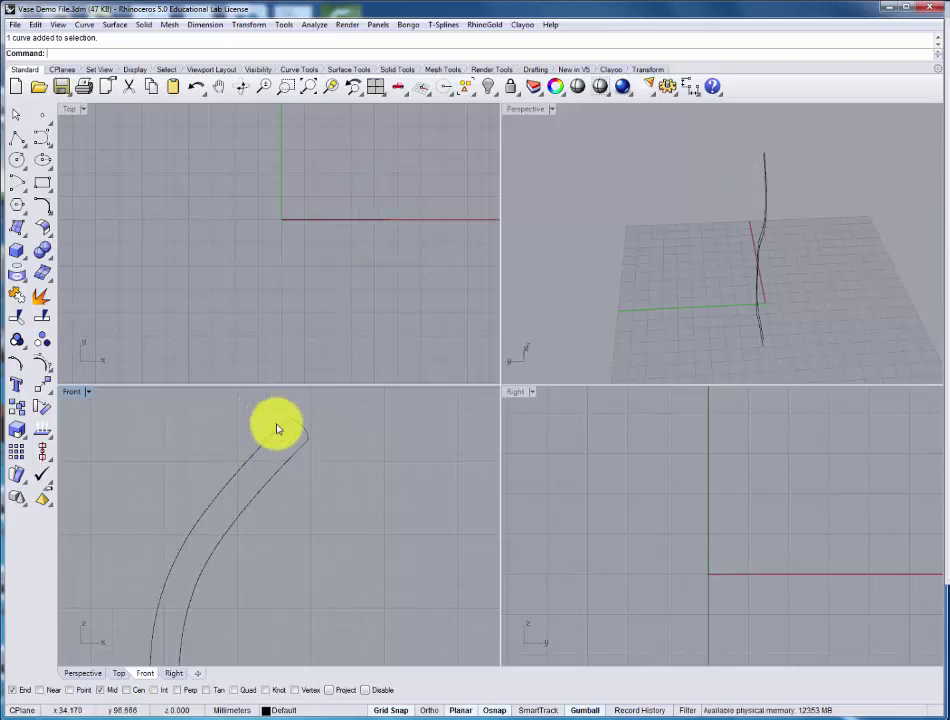
pyautogui.scroll(-3, 250, 478)
pyautogui.click(250, 478)
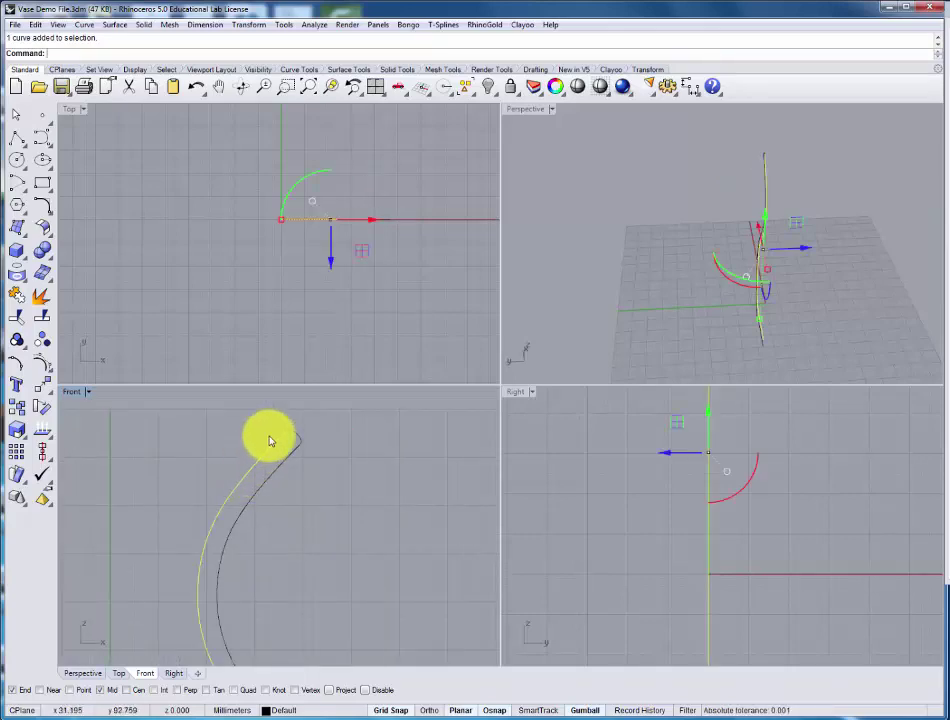
pyautogui.press('Escape')
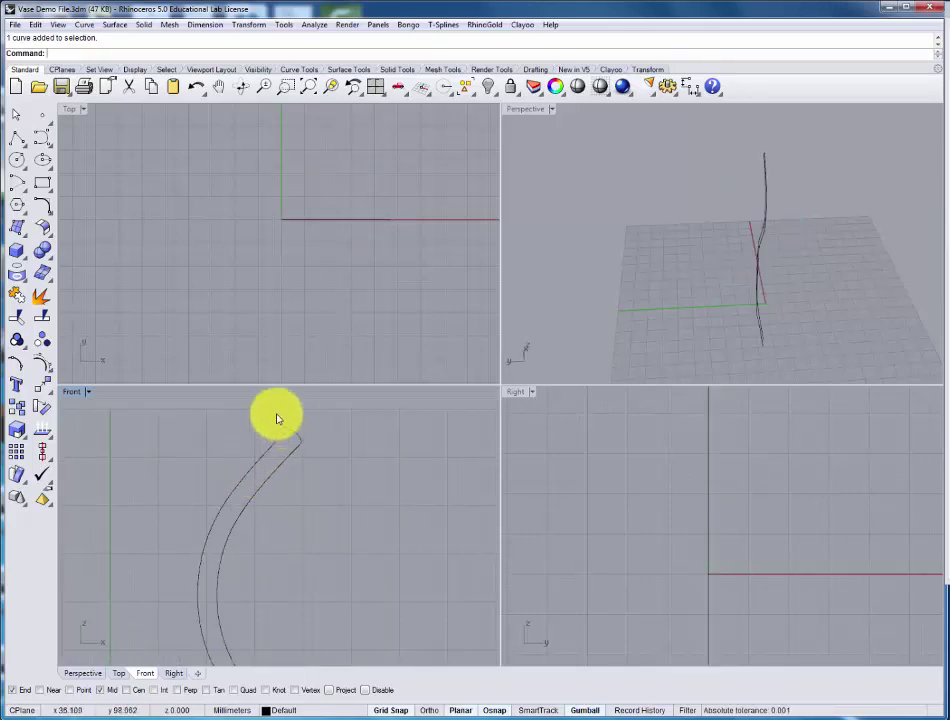
# Join the outer curve, inner curve and blend cap into one curve.
pyautogui.click(17, 297)
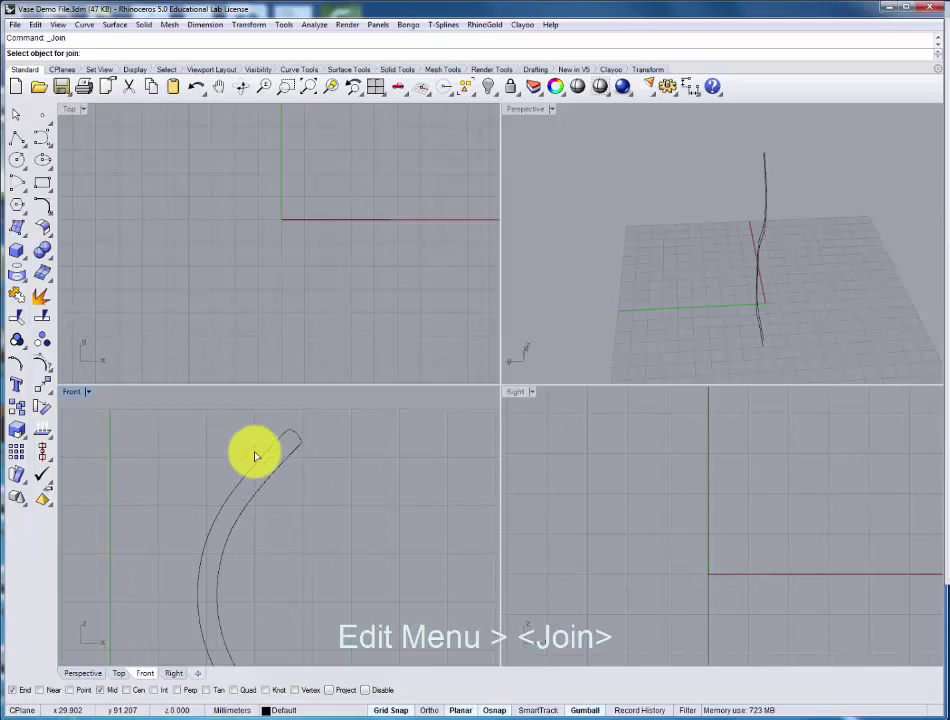
pyautogui.click(282, 441)
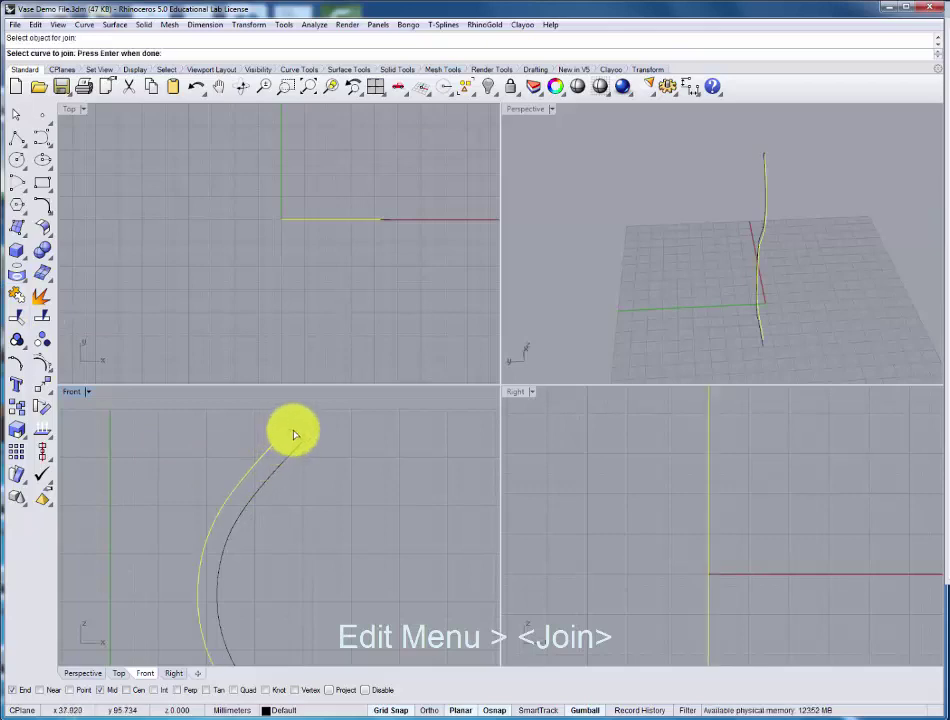
pyautogui.click(288, 464)
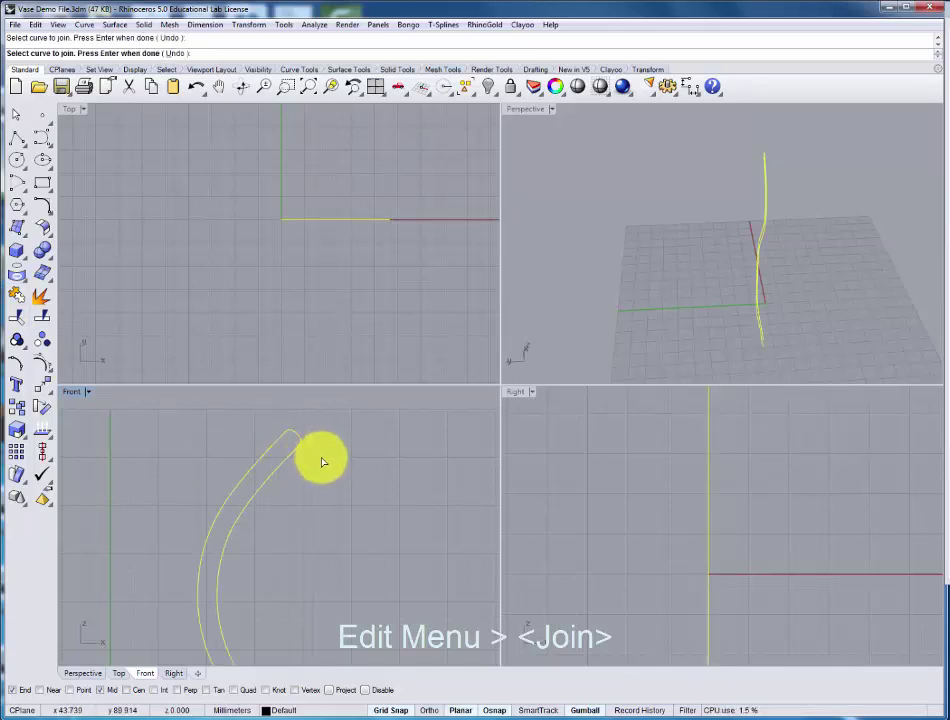
pyautogui.press('Return')
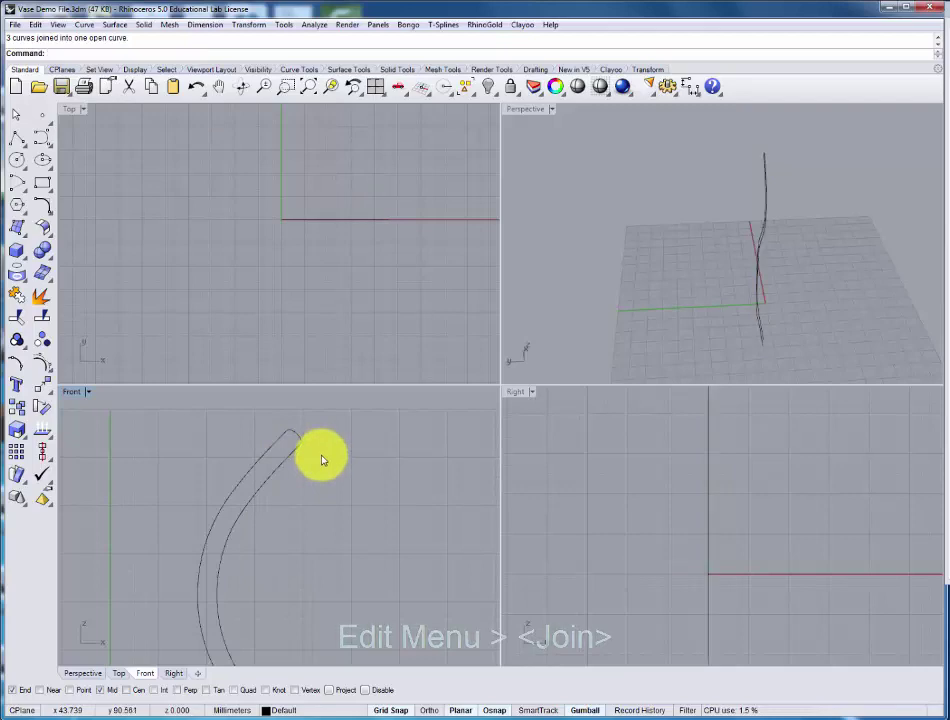
pyautogui.scroll(-3, 320, 460)
pyautogui.moveTo(324, 475); pyautogui.dragTo(319, 456, button='right')
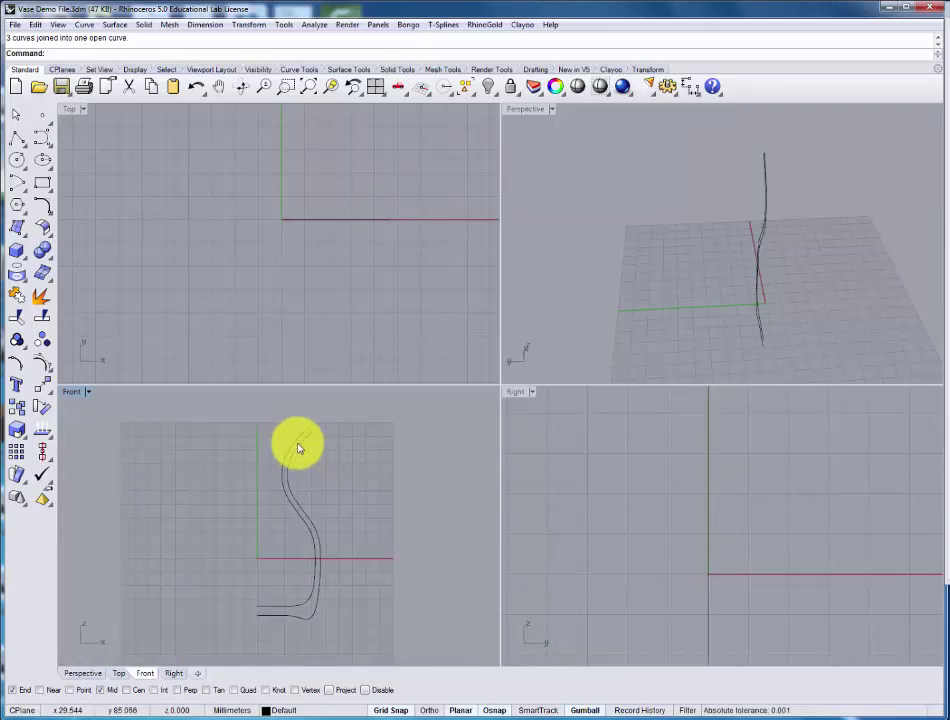
# Undo the join so the profile curves are separate again.
pyautogui.click(300, 450)
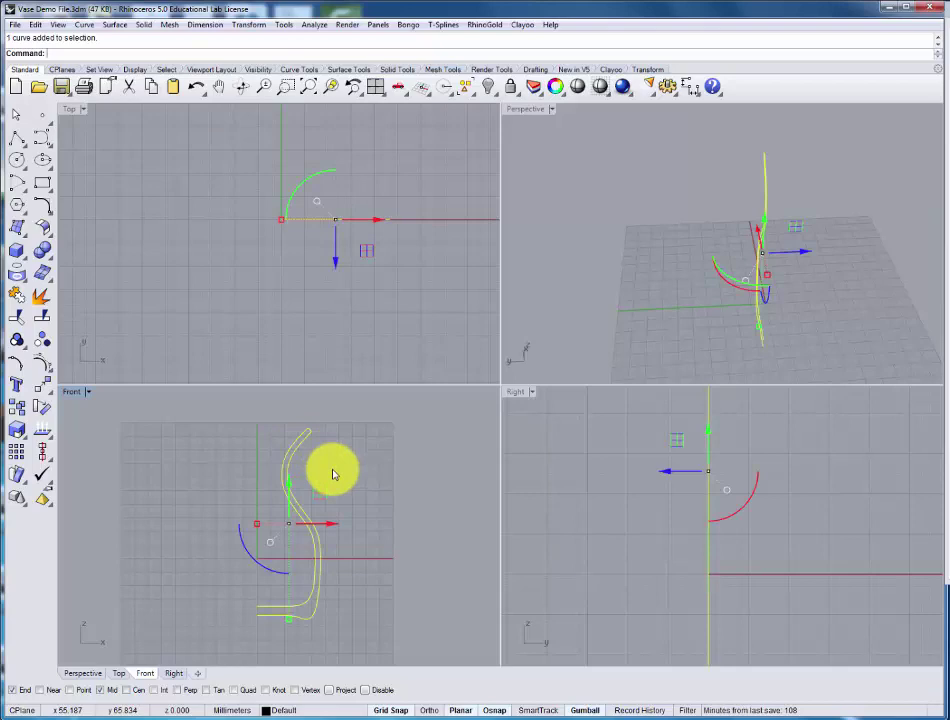
pyautogui.click(329, 455)
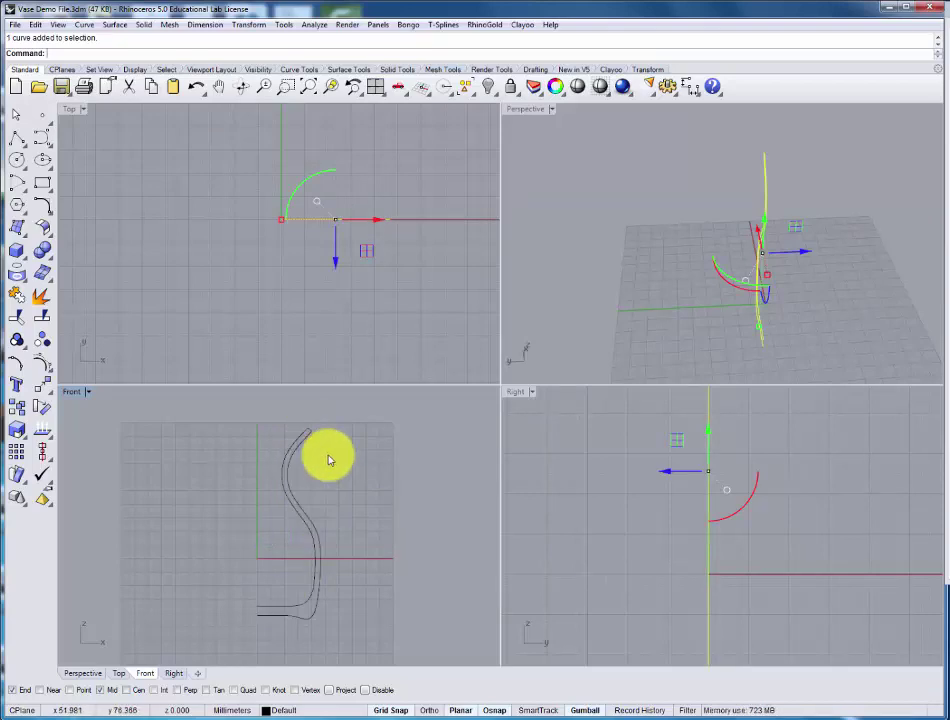
pyautogui.hotkey('ctrl', 'z')
pyautogui.scroll(3, 324, 443)
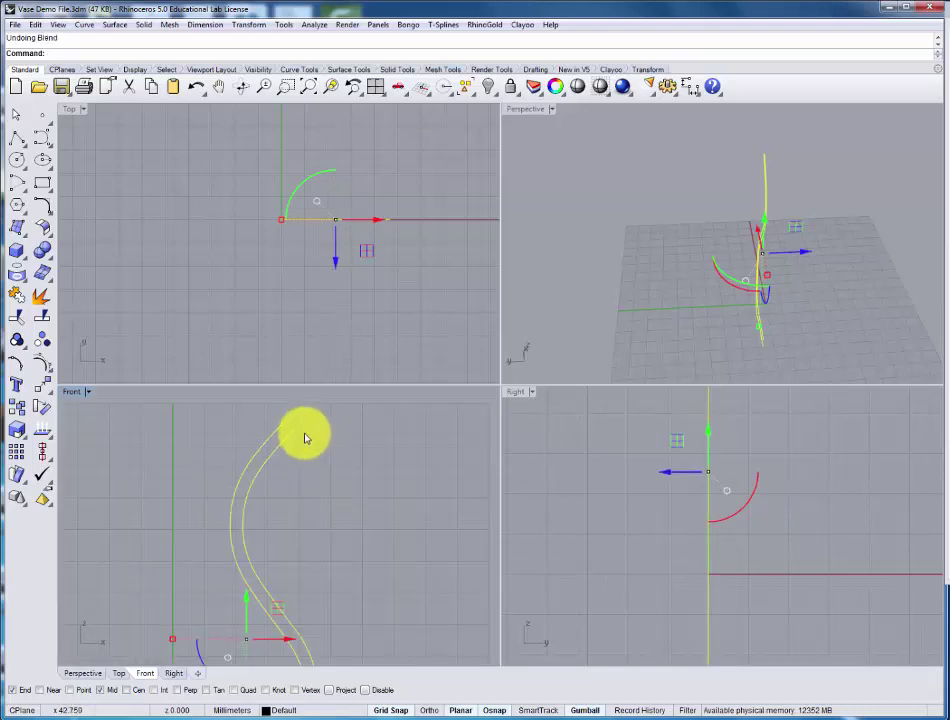
# Draw a control-point curve from the outer curve's top end, curling over into a loop, using End osnap.
pyautogui.scroll(3, 301, 428)
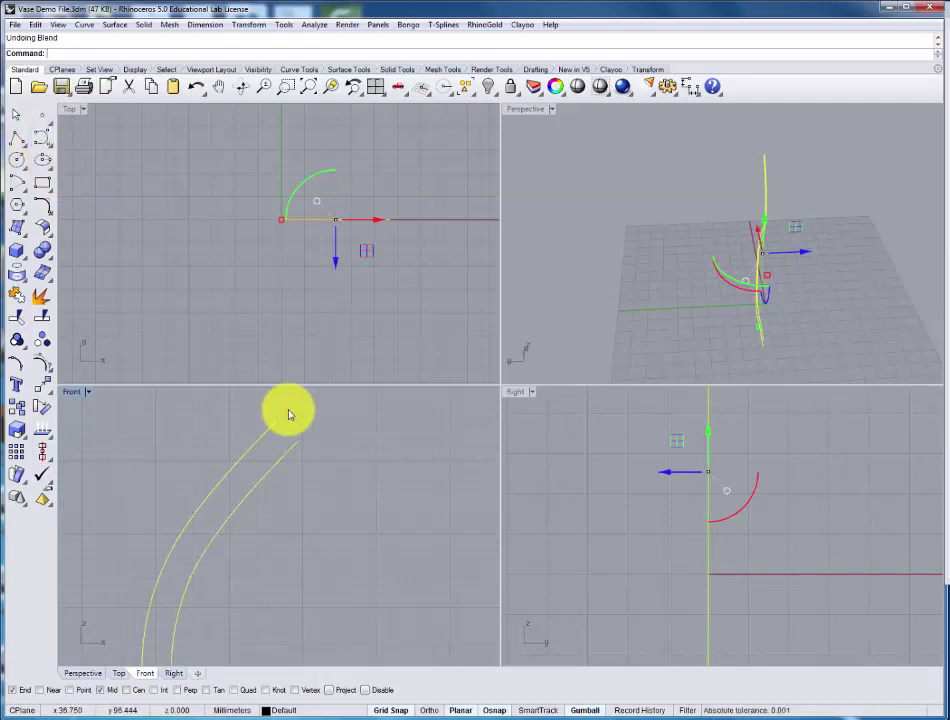
pyautogui.click(45, 140)
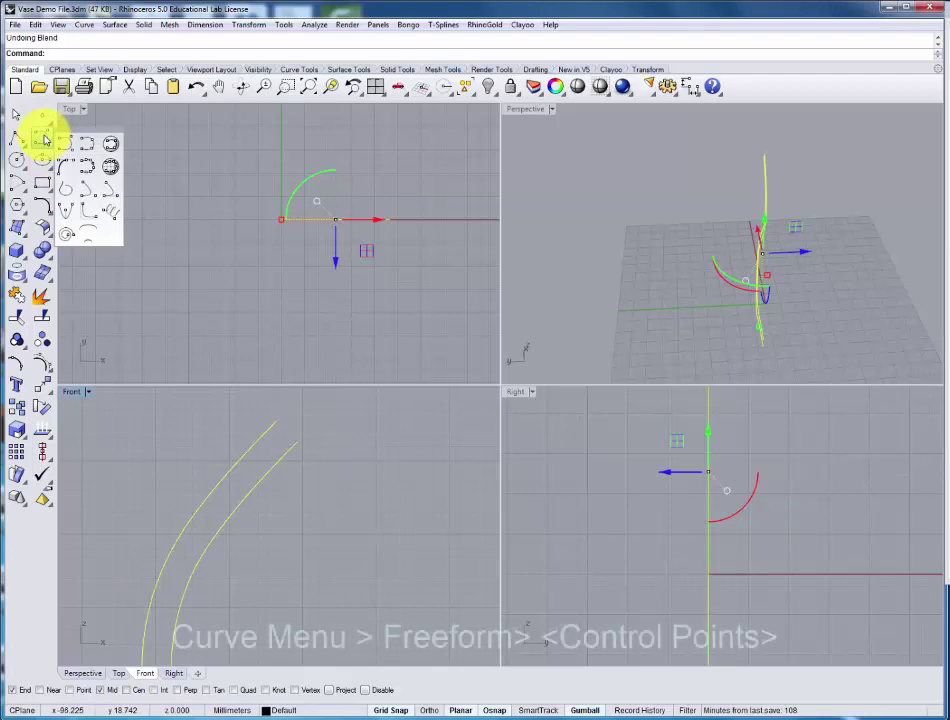
pyautogui.click(65, 146)
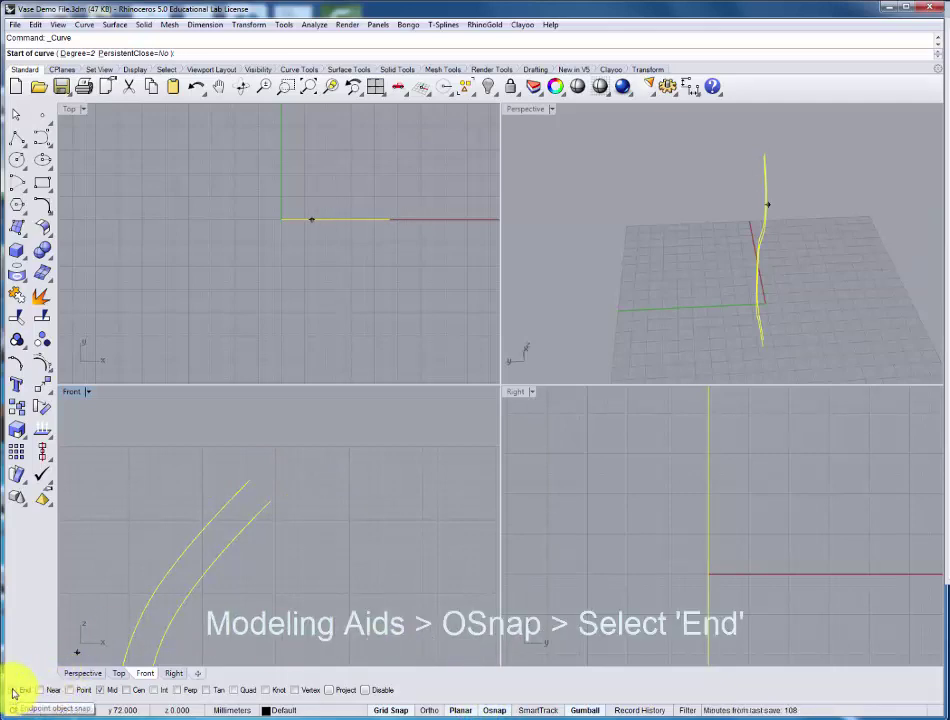
pyautogui.click(14, 690)
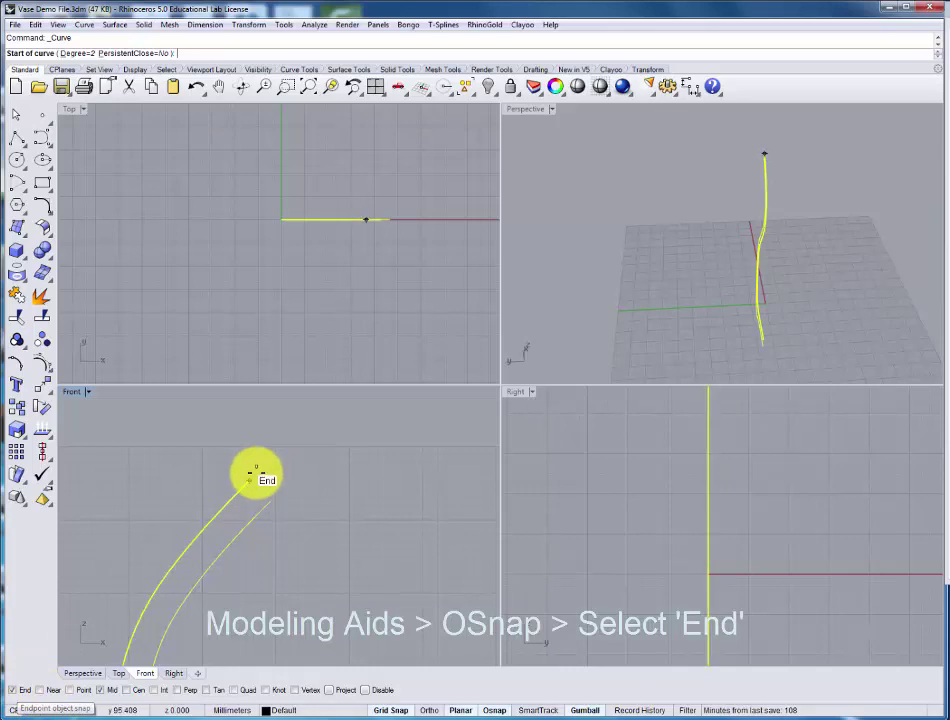
pyautogui.click(250, 480)
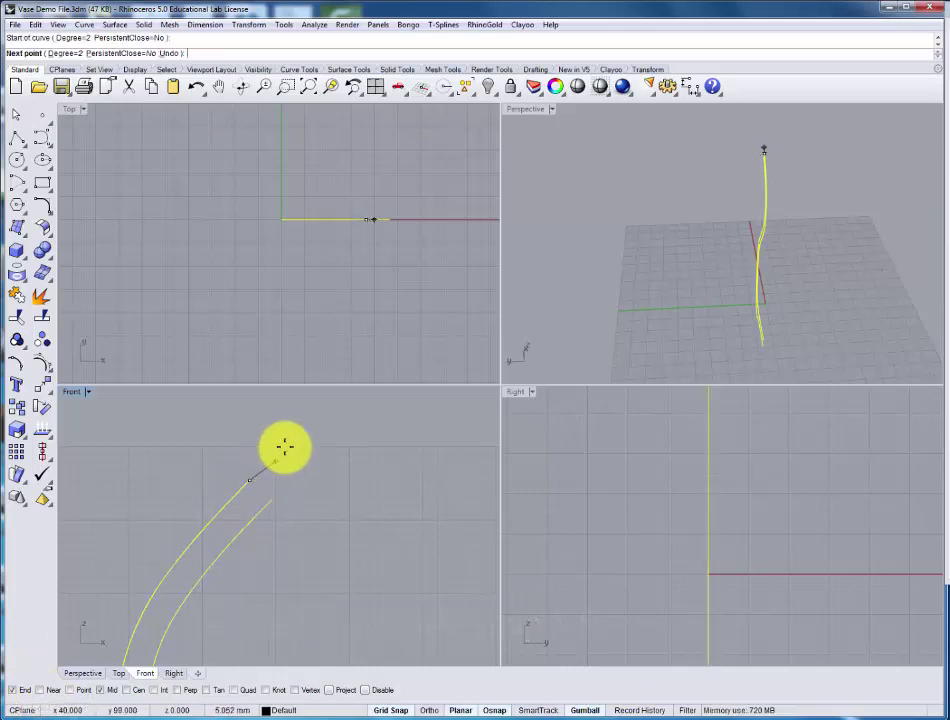
pyautogui.click(297, 432)
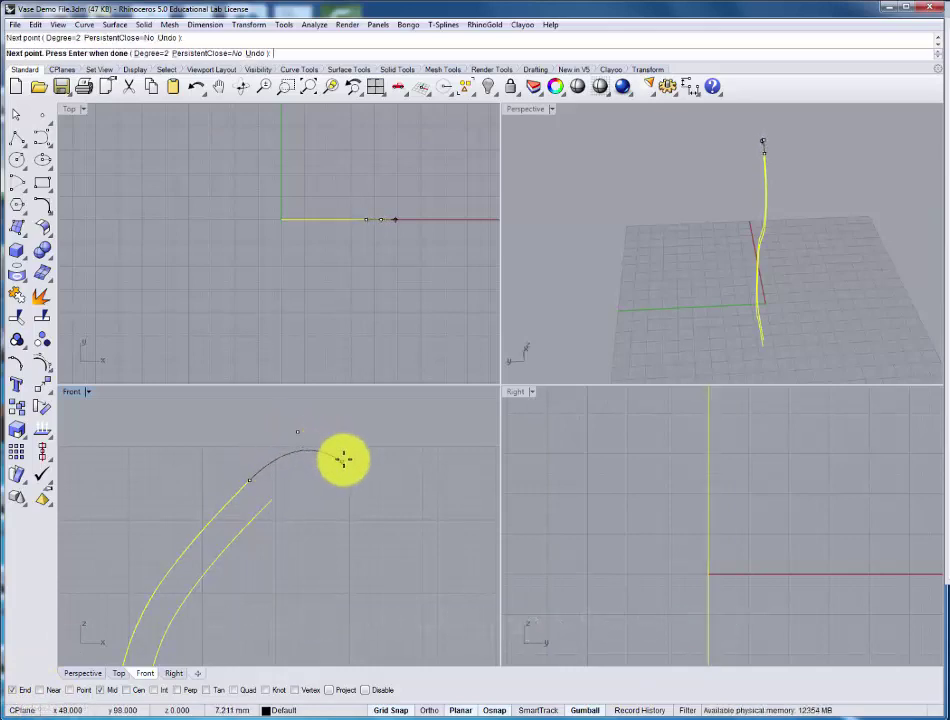
pyautogui.click(342, 461)
pyautogui.click(334, 513)
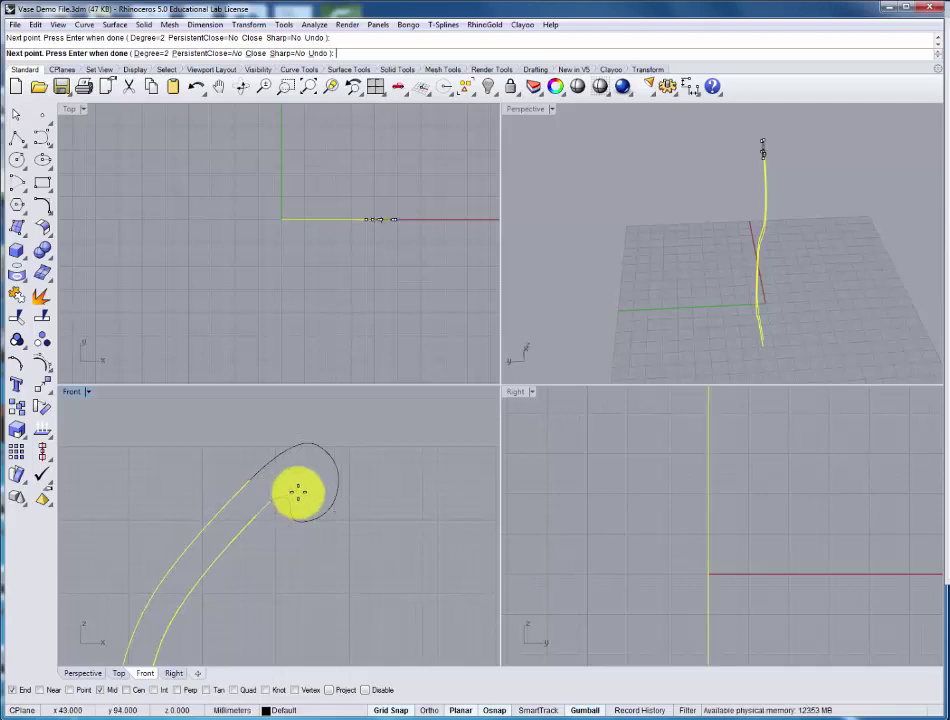
# Finish the loop curve and show its control points, with grid snap turned off.
pyautogui.press('Return')
pyautogui.click(290, 447)
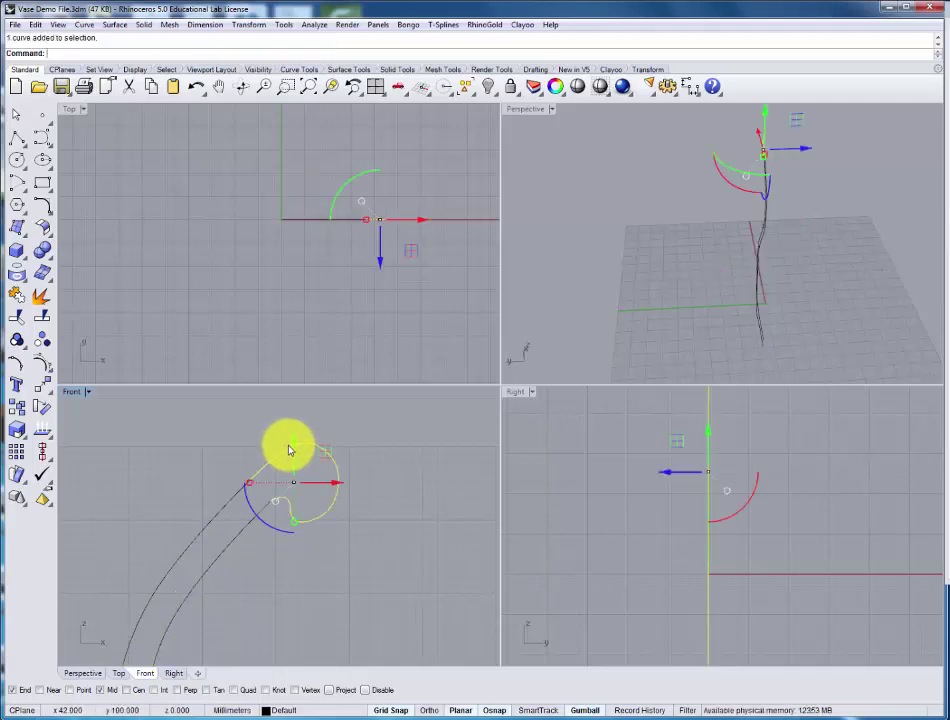
pyautogui.click(42, 340)
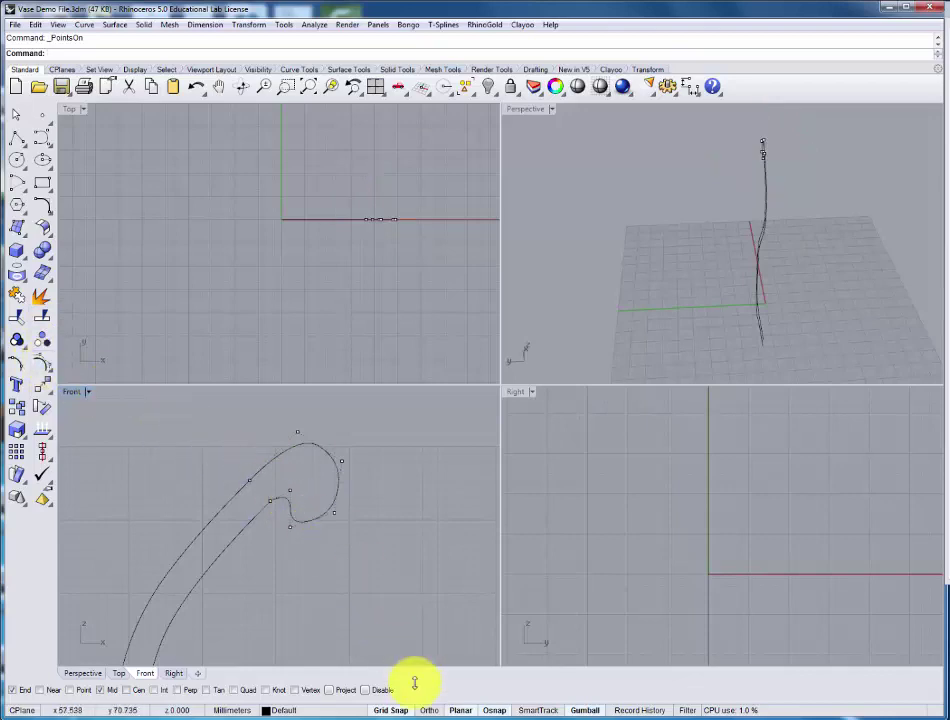
pyautogui.click(390, 710)
pyautogui.scroll(4, 331, 526)
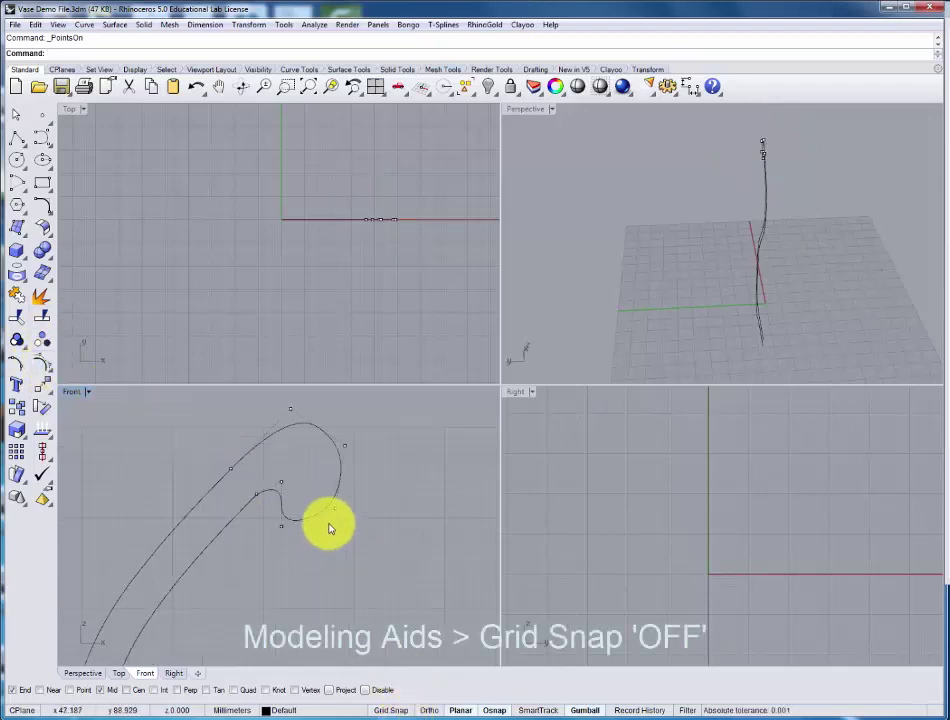
# Drag the loop's control points to reshape the rim curl into a rounded hook.
pyautogui.moveTo(240, 529); pyautogui.dragTo(253, 515)
pyautogui.moveTo(240, 447); pyautogui.dragTo(310, 522)
pyautogui.click(276, 393)
pyautogui.moveTo(276, 393); pyautogui.dragTo(269, 403)
pyautogui.moveTo(378, 458); pyautogui.dragTo(384, 470)
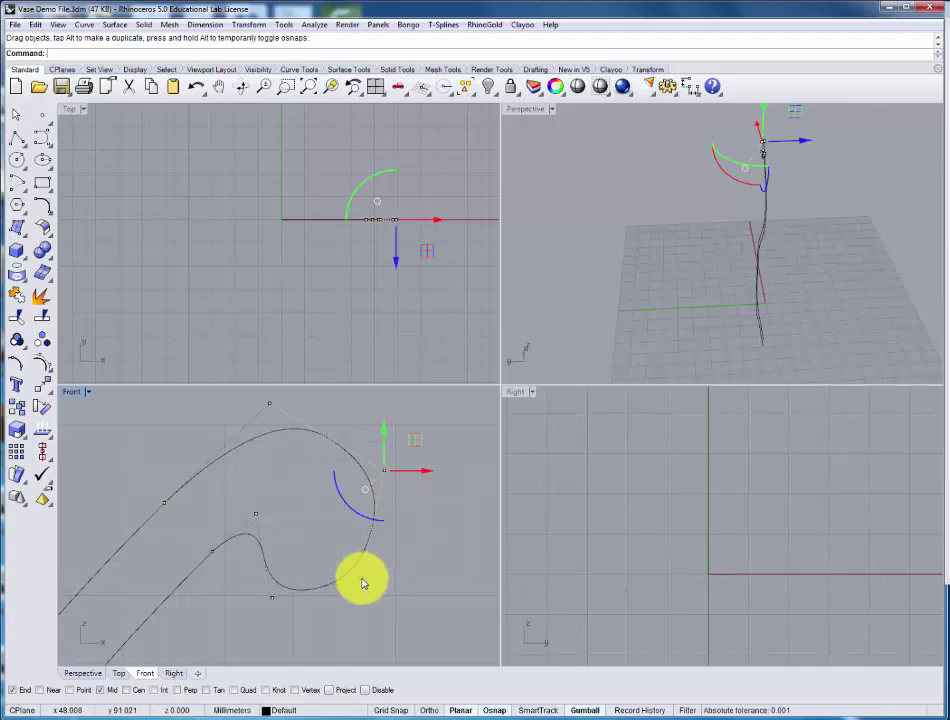
pyautogui.moveTo(362, 579); pyautogui.dragTo(370, 584)
pyautogui.click(271, 597)
pyautogui.moveTo(275, 598); pyautogui.dragTo(279, 588)
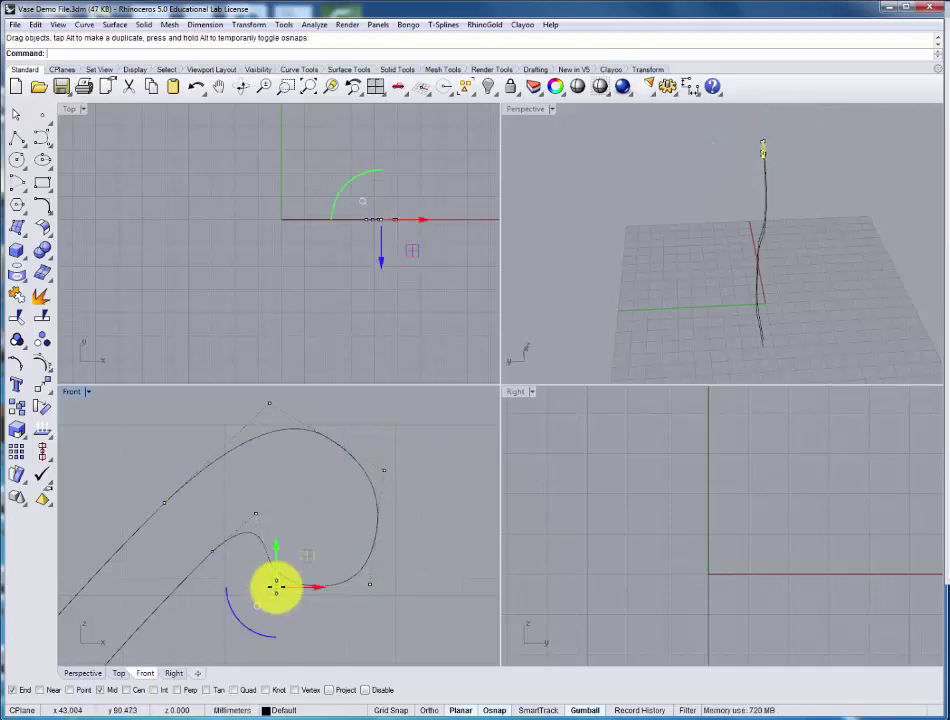
pyautogui.click(433, 535)
pyautogui.hotkey('ctrl', 'z')
pyautogui.hotkey('ctrl', 'z')
pyautogui.hotkey('ctrl', 'z')
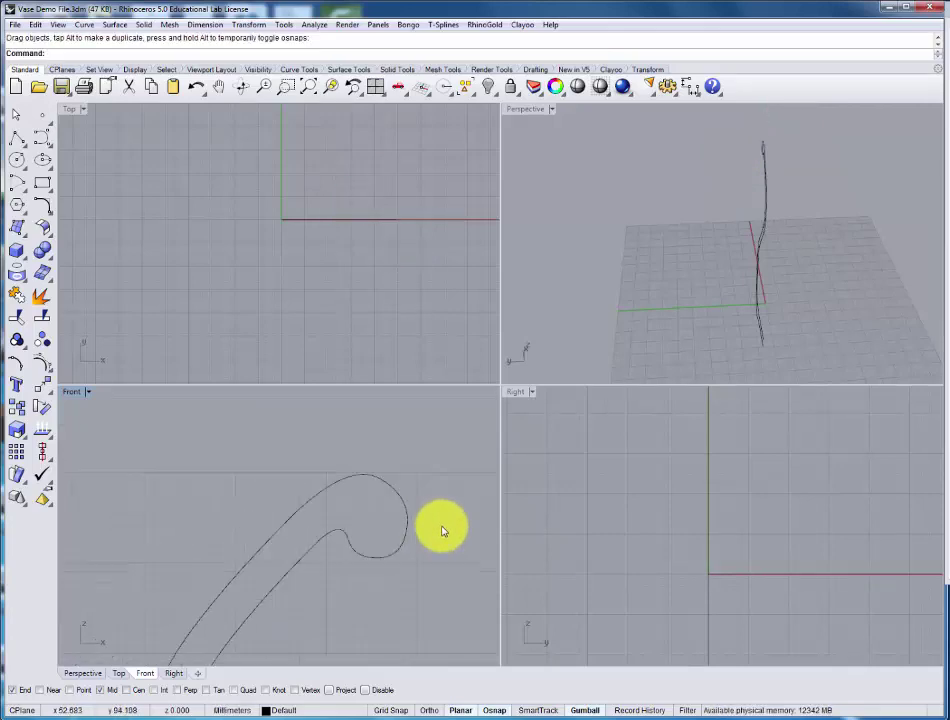
# Join the outer profile, rim hook and inner profile into one open vase outline.
pyautogui.click(18, 298)
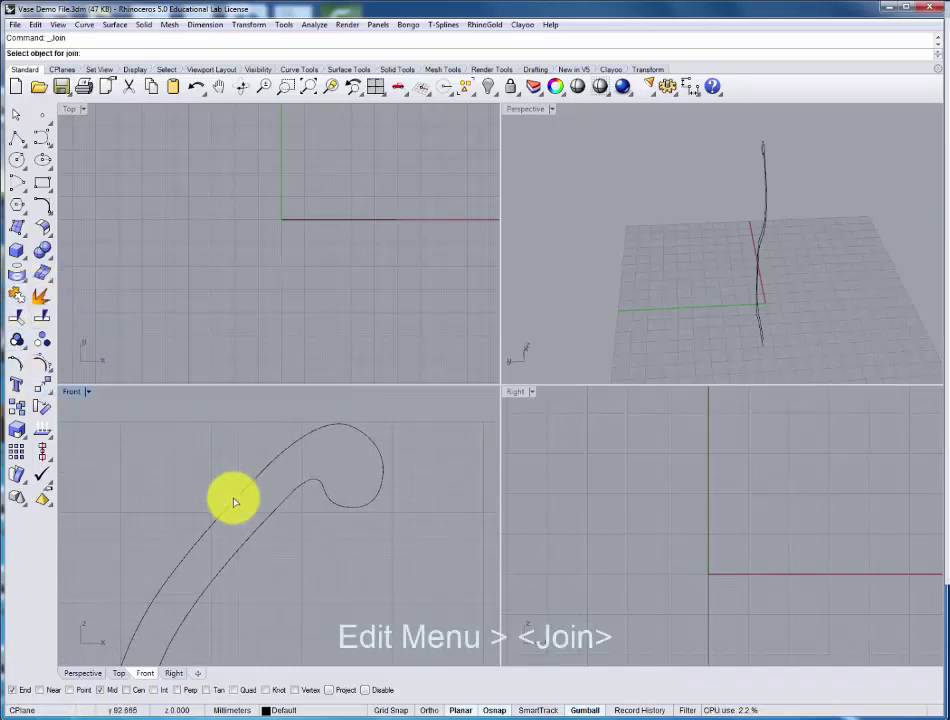
pyautogui.click(280, 464)
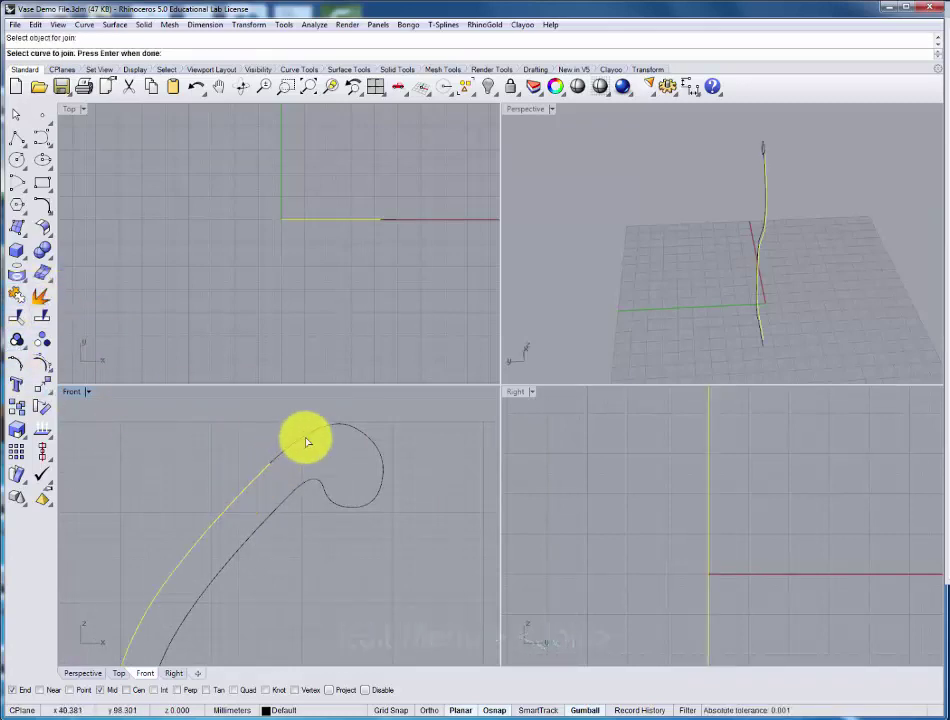
pyautogui.click(276, 512)
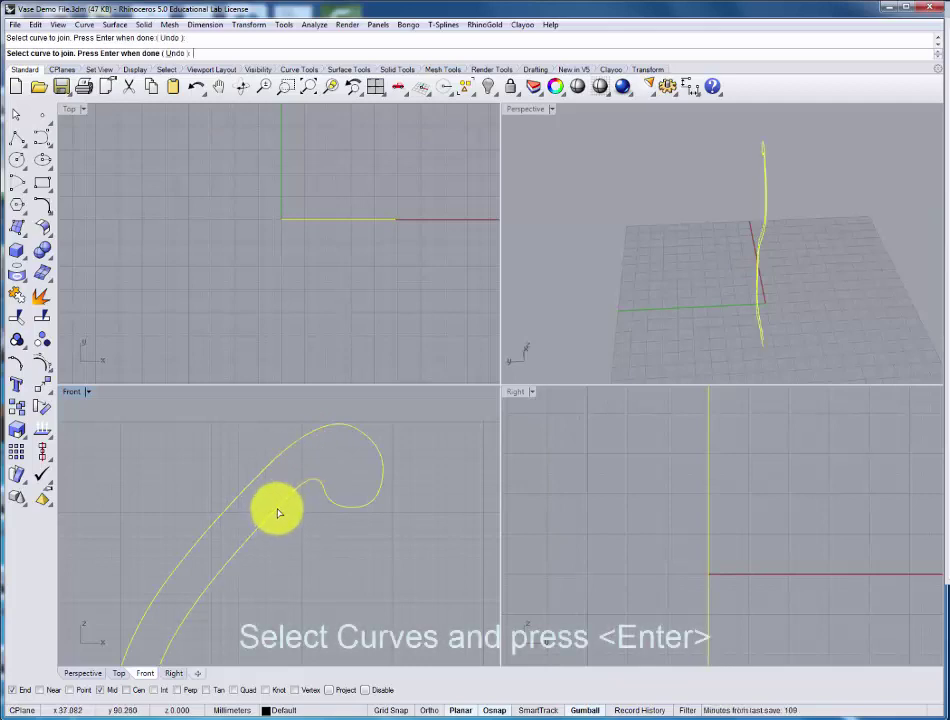
pyautogui.press('Return')
pyautogui.scroll(-3, 325, 510)
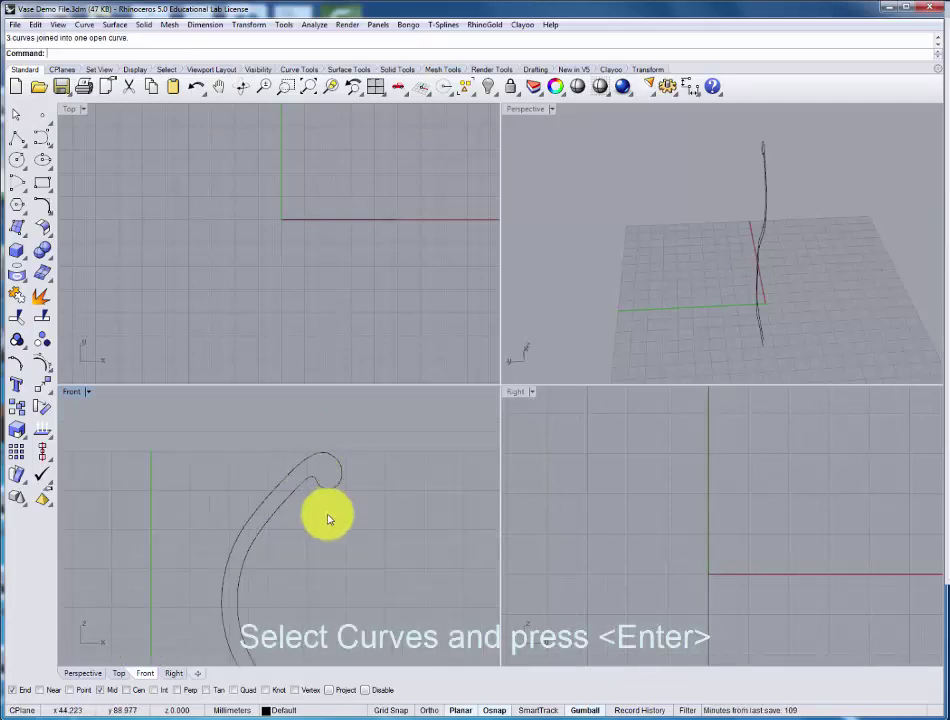
pyautogui.scroll(-2, 332, 508)
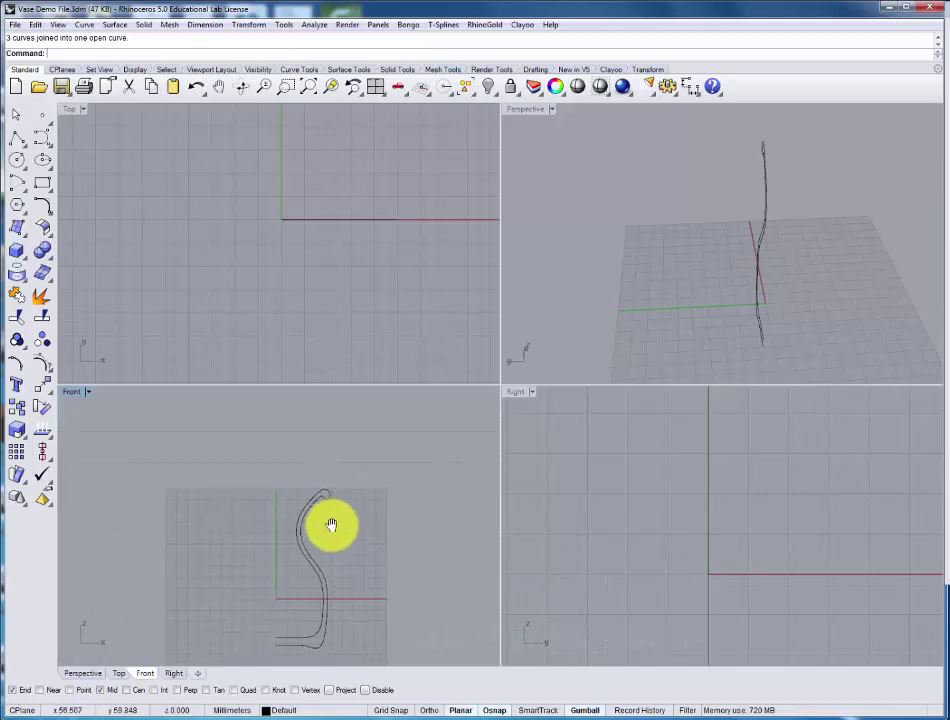
pyautogui.moveTo(333, 526); pyautogui.dragTo(305, 503, button='right')
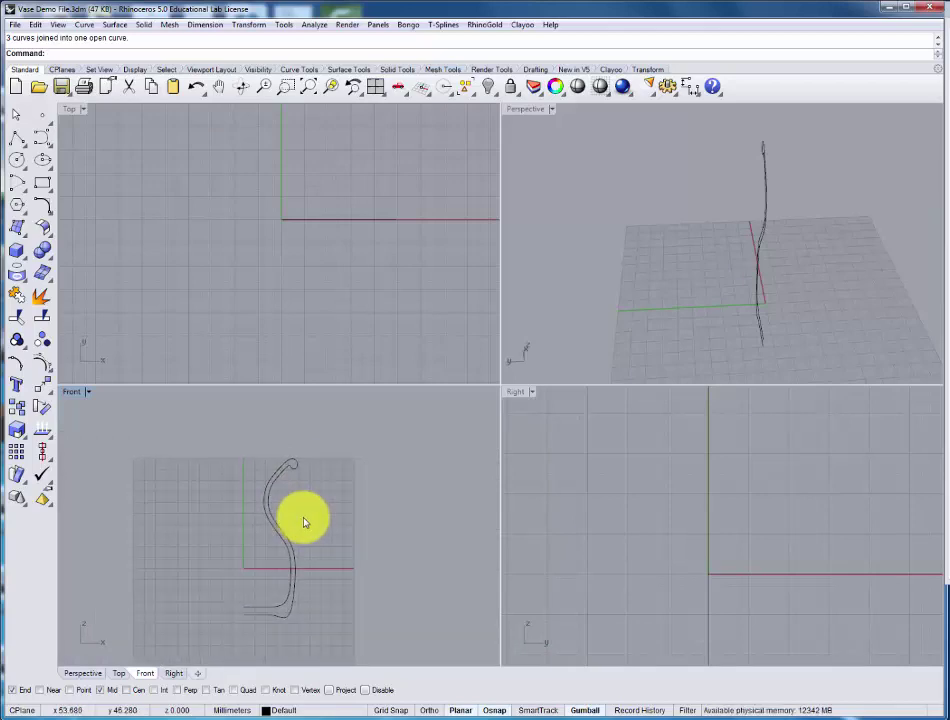
pyautogui.scroll(2, 278, 505)
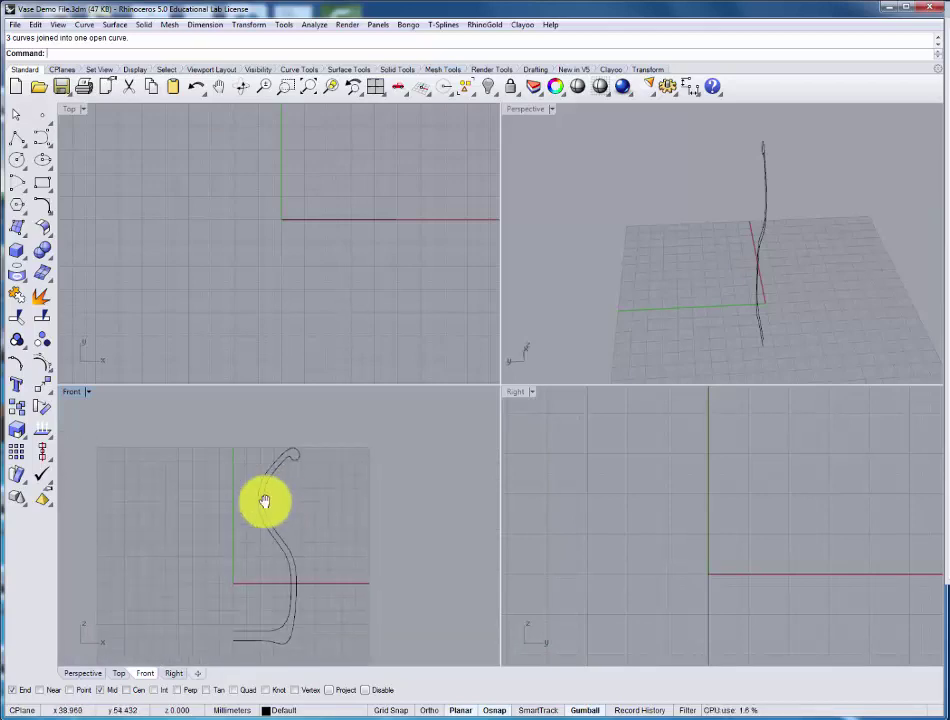
pyautogui.moveTo(265, 503); pyautogui.dragTo(238, 482, button='right')
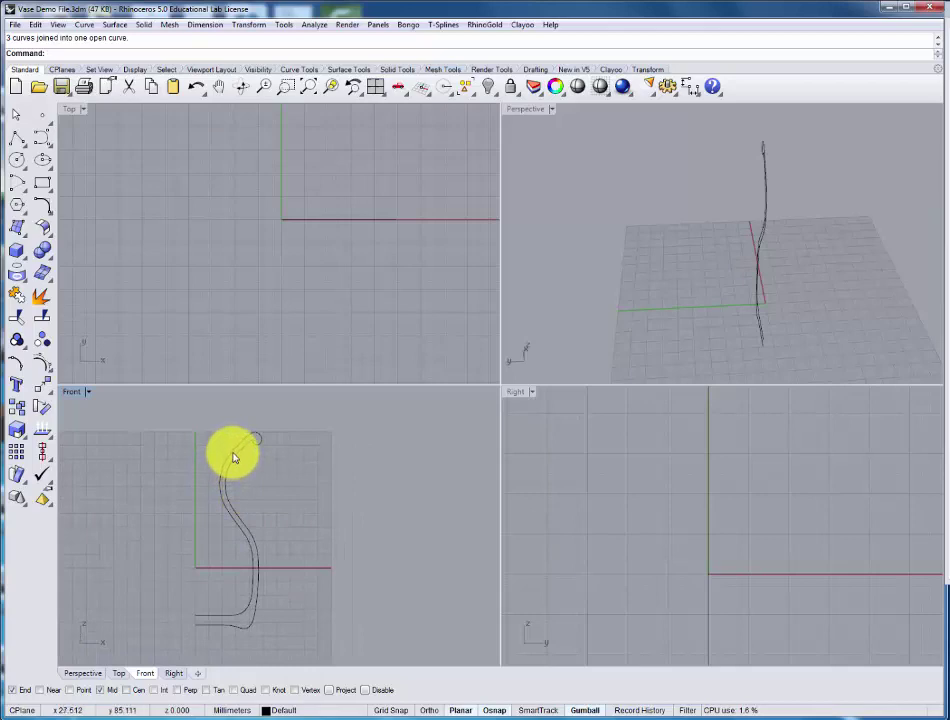
pyautogui.click(233, 457)
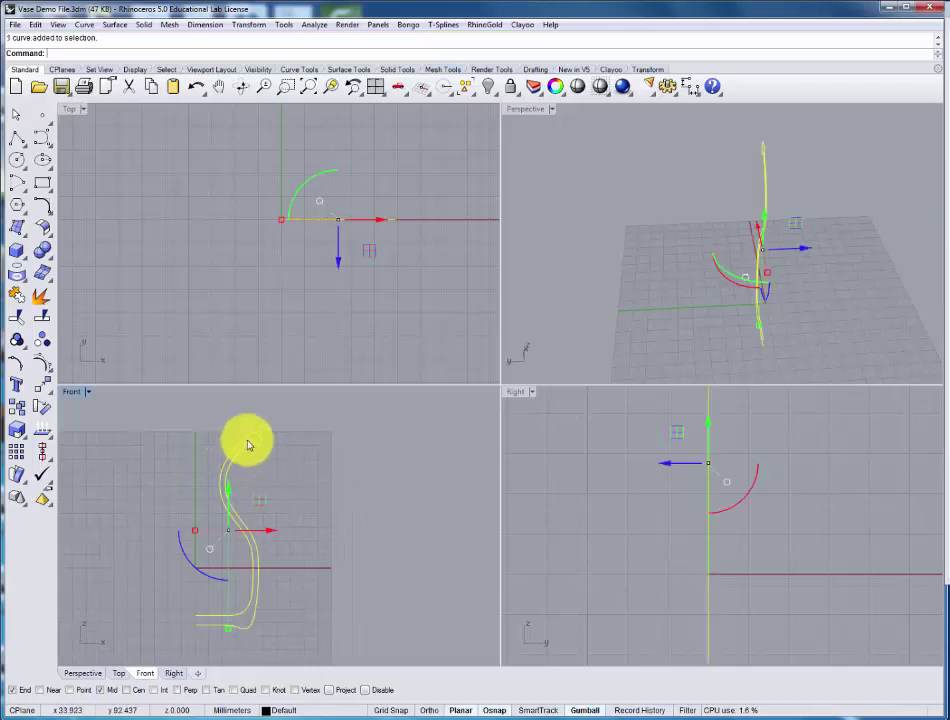
# Start a Rebuild on the joined vase profile curve.
pyautogui.click(44, 366)
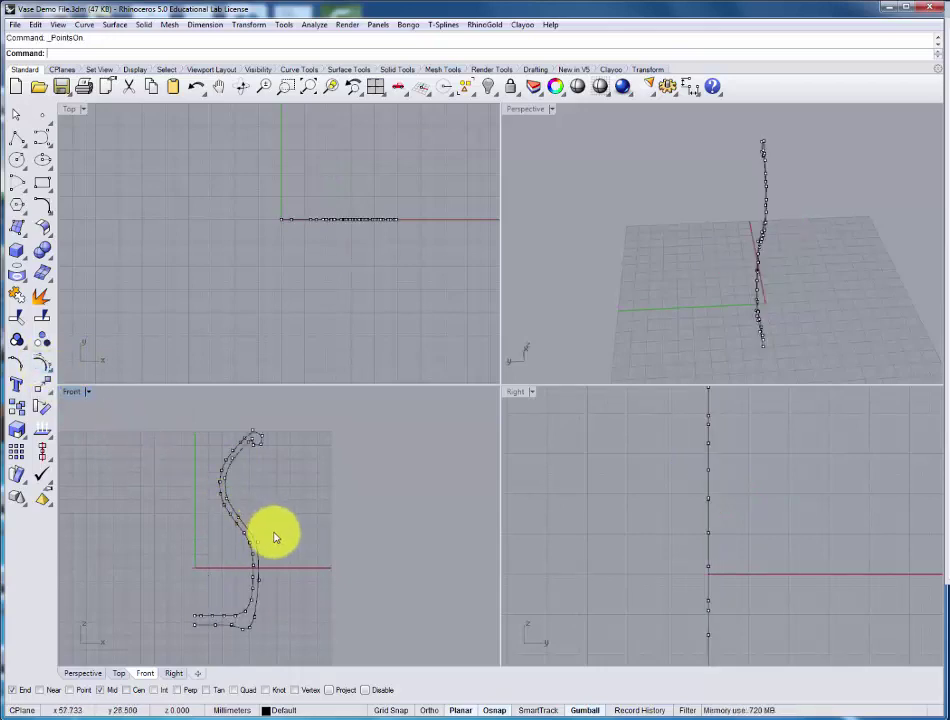
pyautogui.press('Escape')
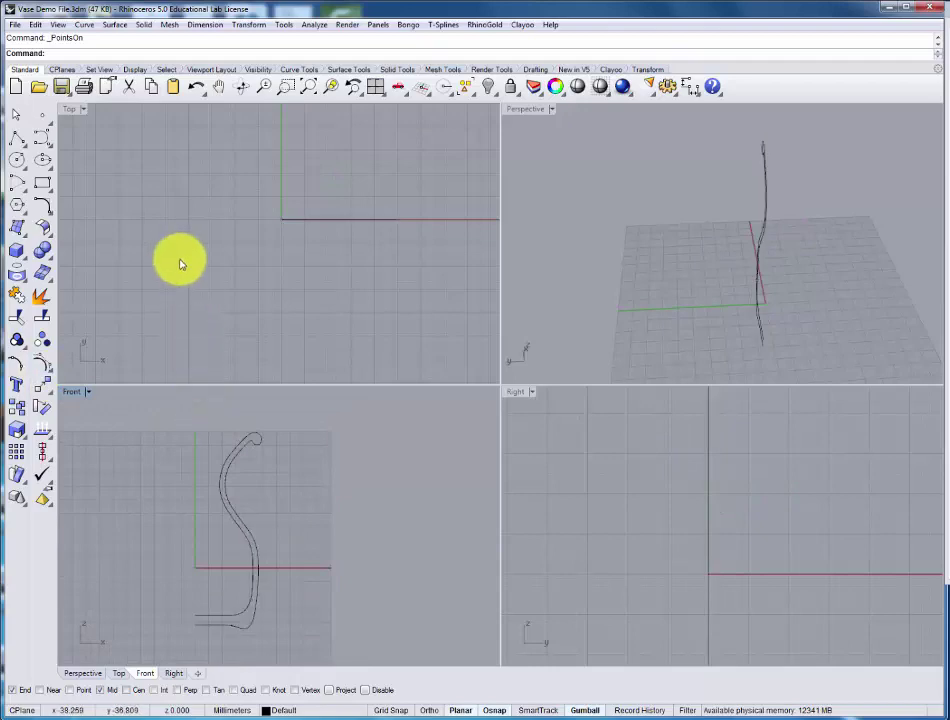
pyautogui.click(35, 24)
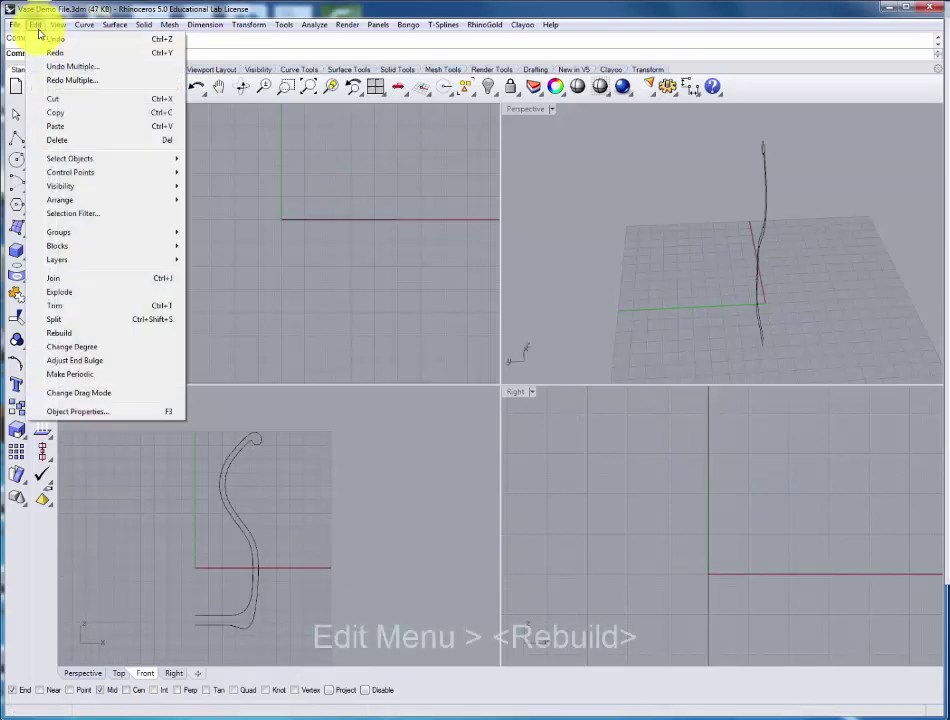
pyautogui.click(55, 335)
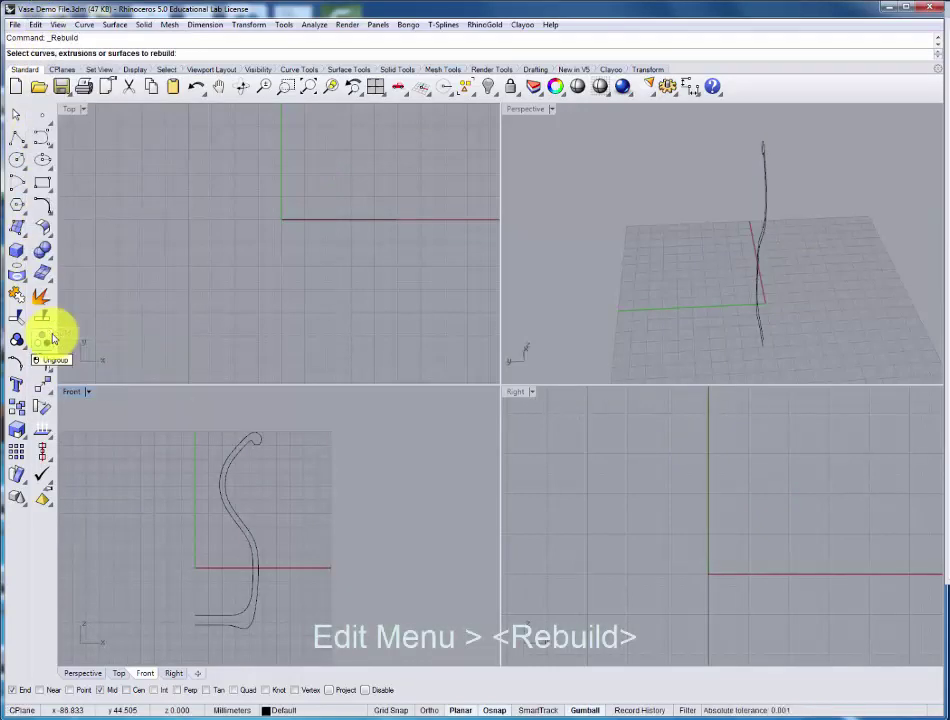
pyautogui.click(228, 463)
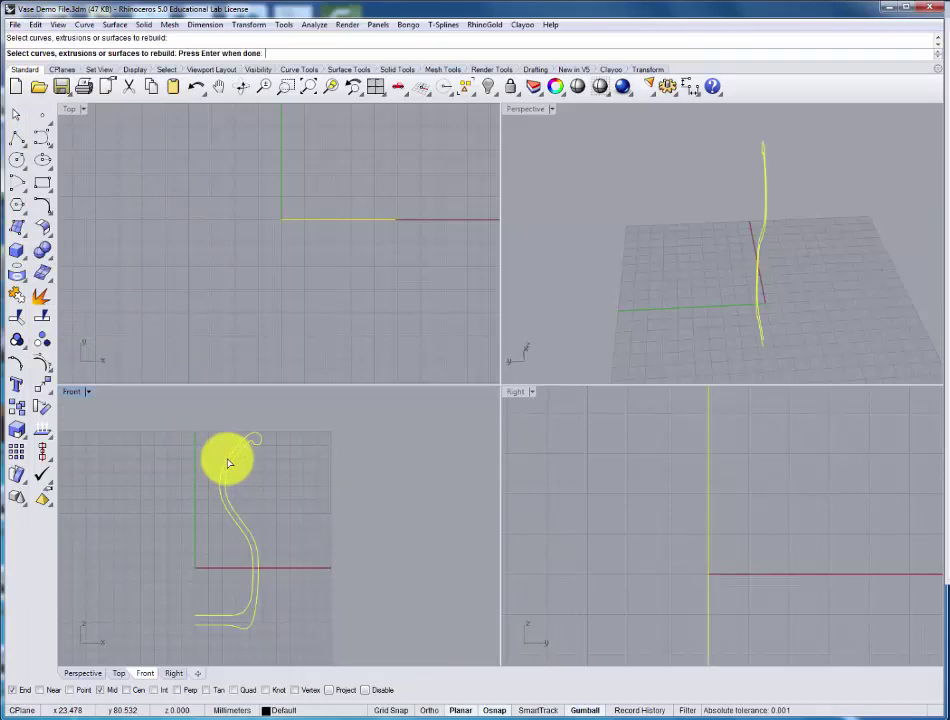
pyautogui.press('Return')
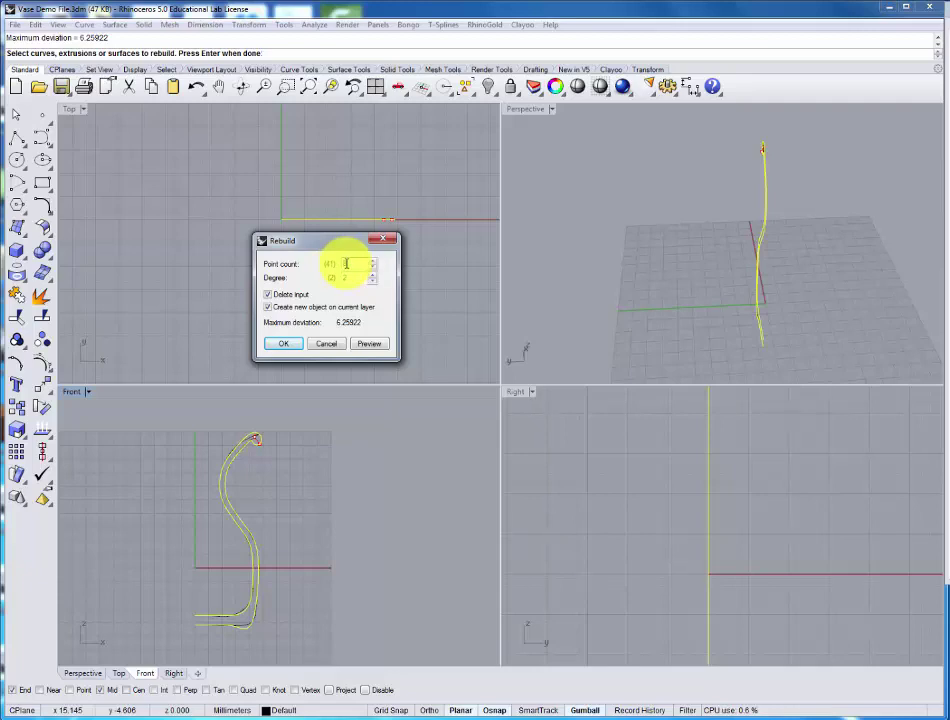
# Rebuild the profile with 84 control points at degree 2, previewing before applying.
pyautogui.write('50')
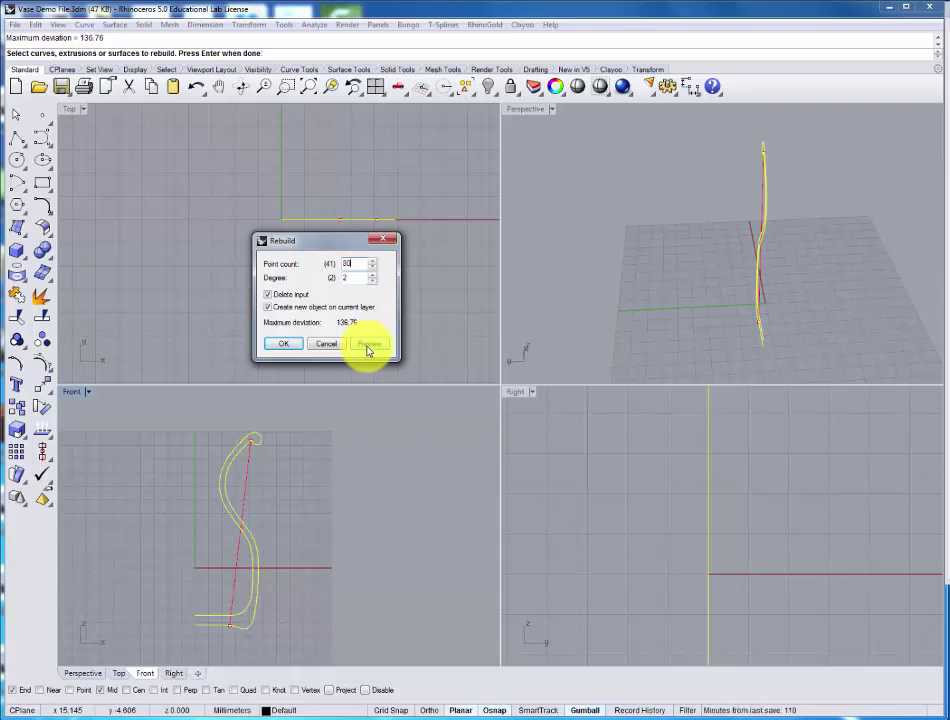
pyautogui.press('BackSpace')
pyautogui.write('4')
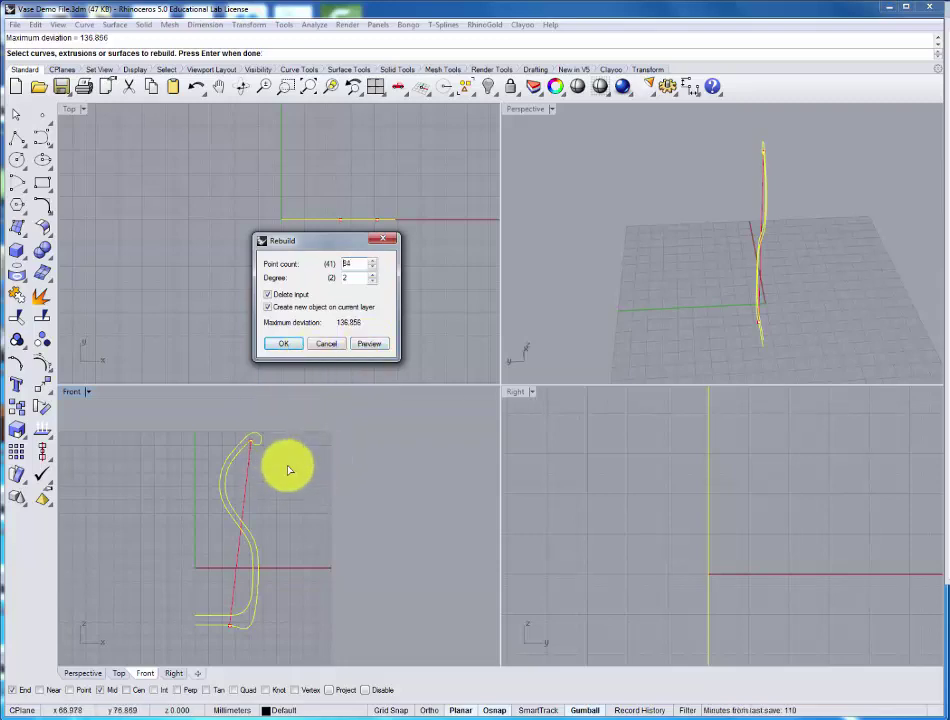
pyautogui.scroll(6, 275, 472)
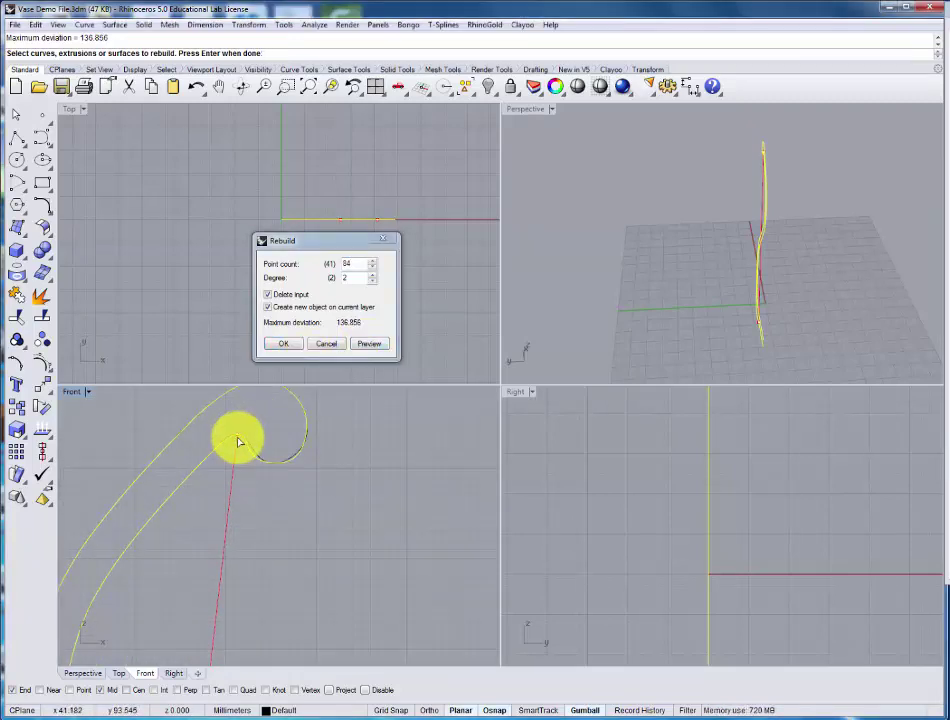
pyautogui.scroll(4, 245, 445)
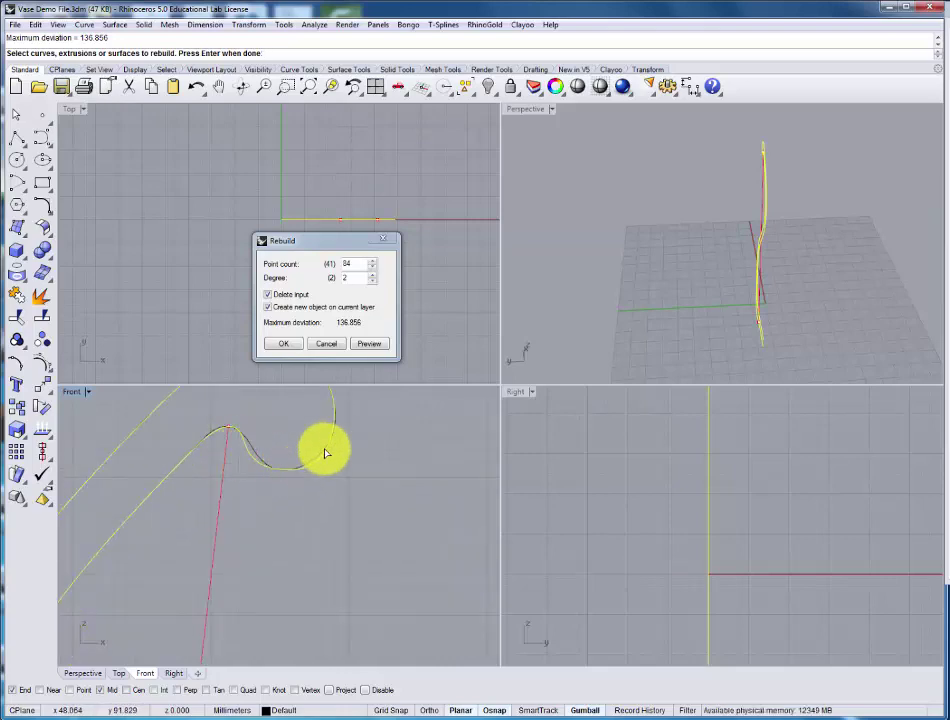
pyautogui.click(374, 347)
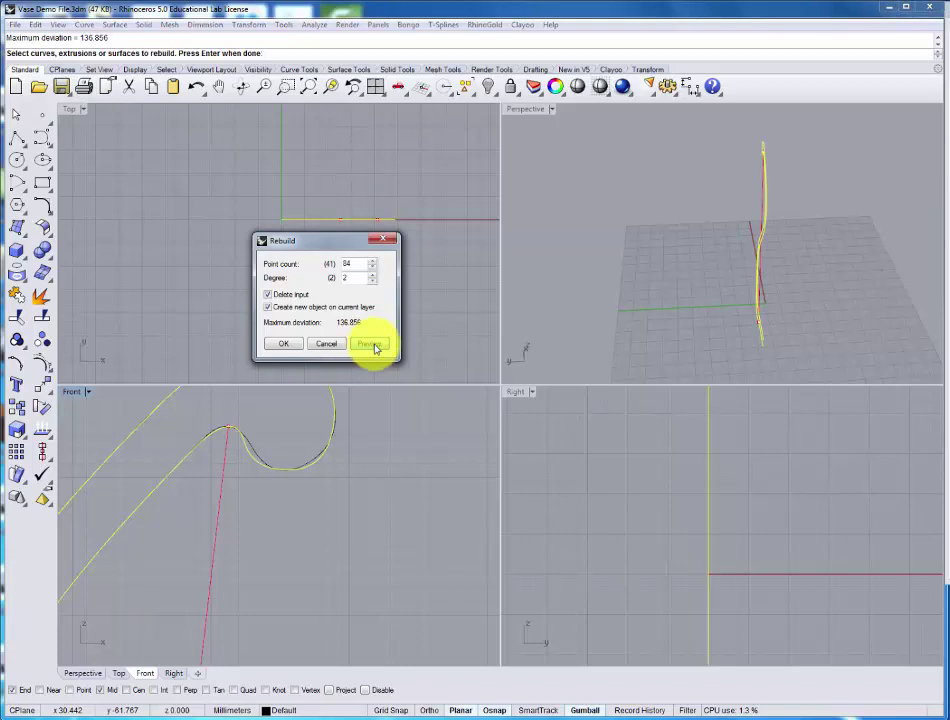
pyautogui.click(292, 343)
pyautogui.scroll(-5, 370, 470)
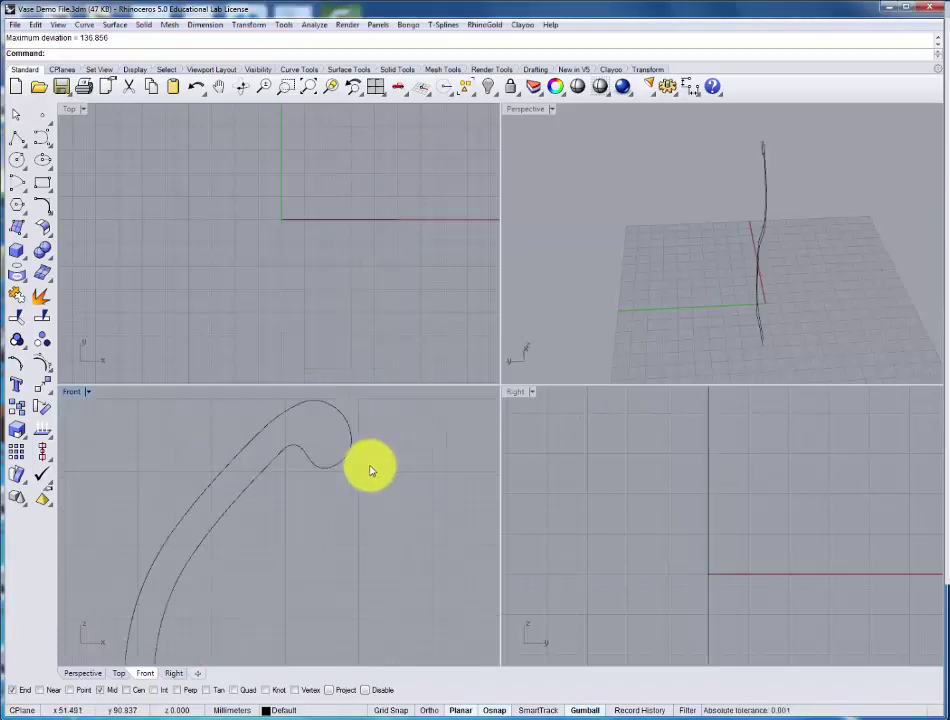
pyautogui.scroll(-6, 371, 470)
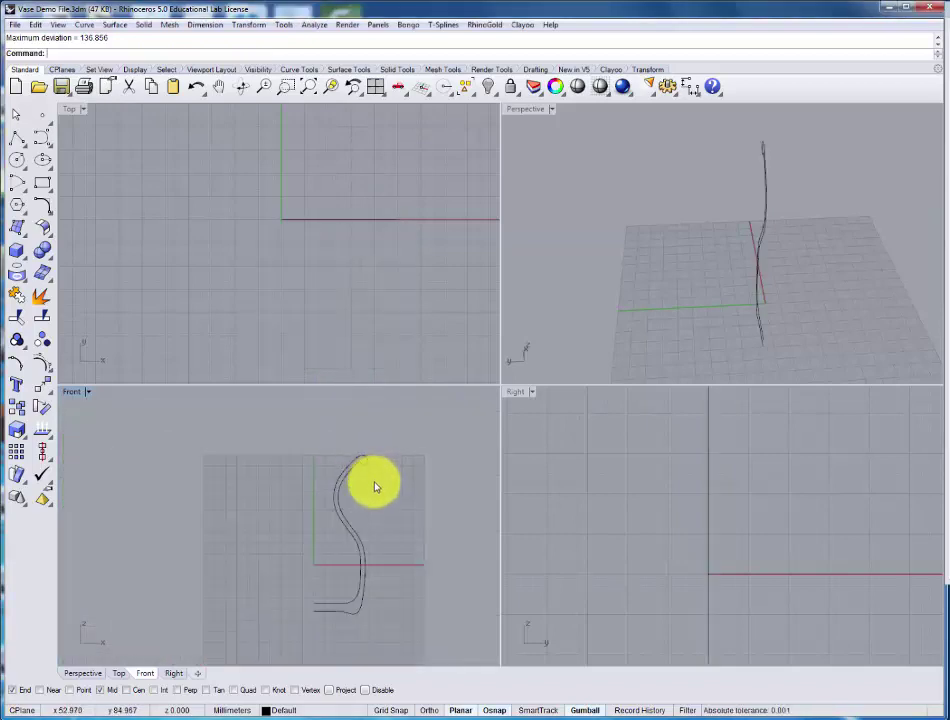
# Turn on control points for the vase profile curve and bring its upper wall into view.
pyautogui.click(43, 366)
pyautogui.click(324, 472)
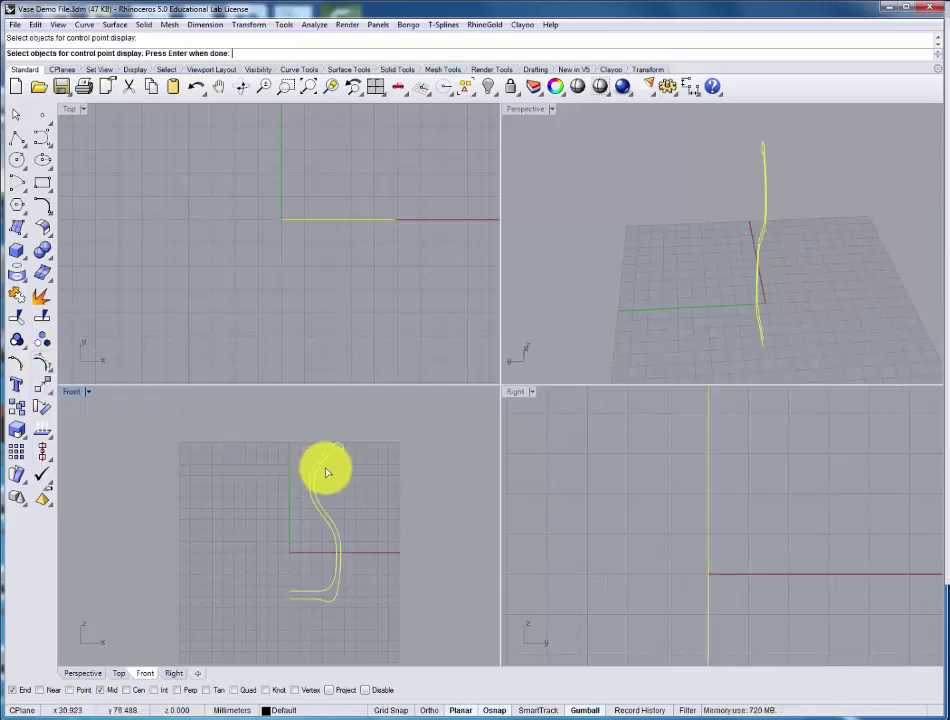
pyautogui.press('Return')
pyautogui.scroll(3, 333, 500)
pyautogui.moveTo(333, 500); pyautogui.dragTo(285, 476, button='right')
pyautogui.scroll(3, 278, 470)
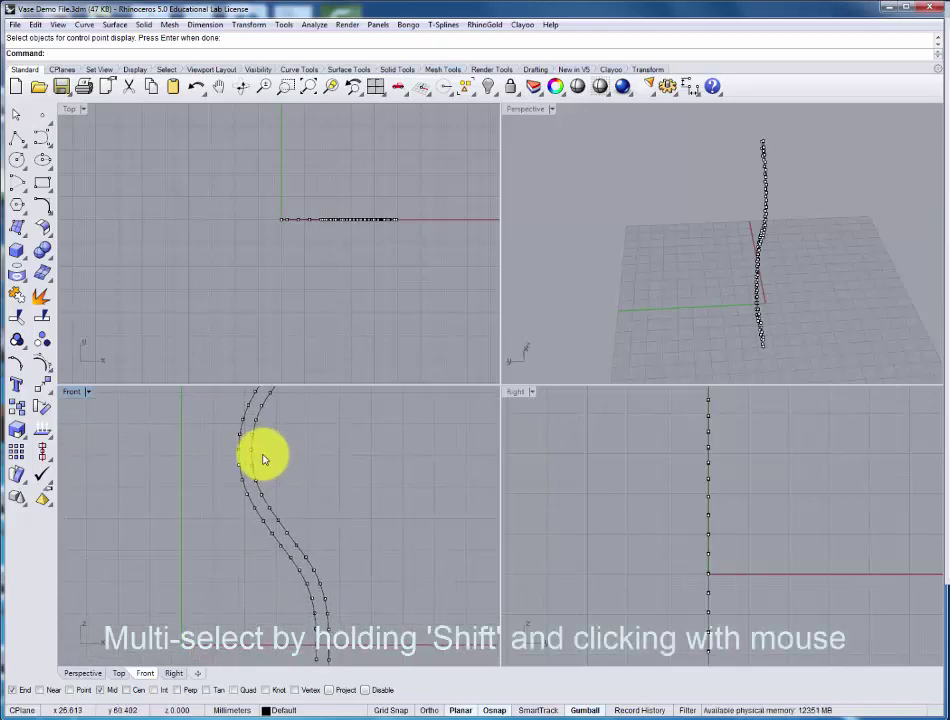
# Push two wall control points near the neck outward to the right, then hide the points.
pyautogui.keyDown('shift'); pyautogui.click(253, 441); pyautogui.keyUp('shift')
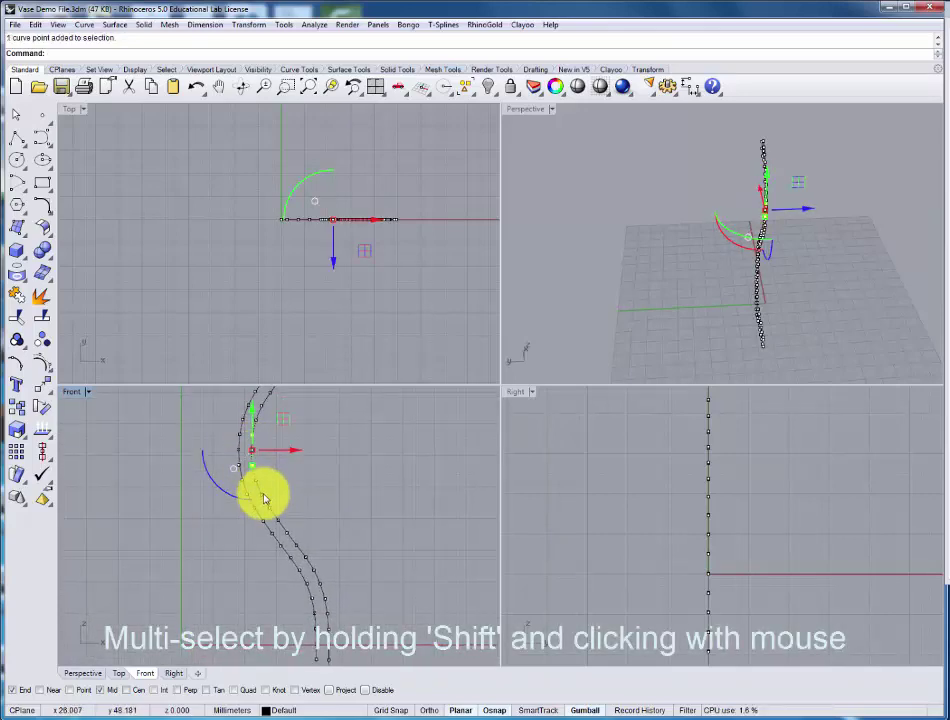
pyautogui.keyDown('shift'); pyautogui.click(262, 485); pyautogui.keyUp('shift')
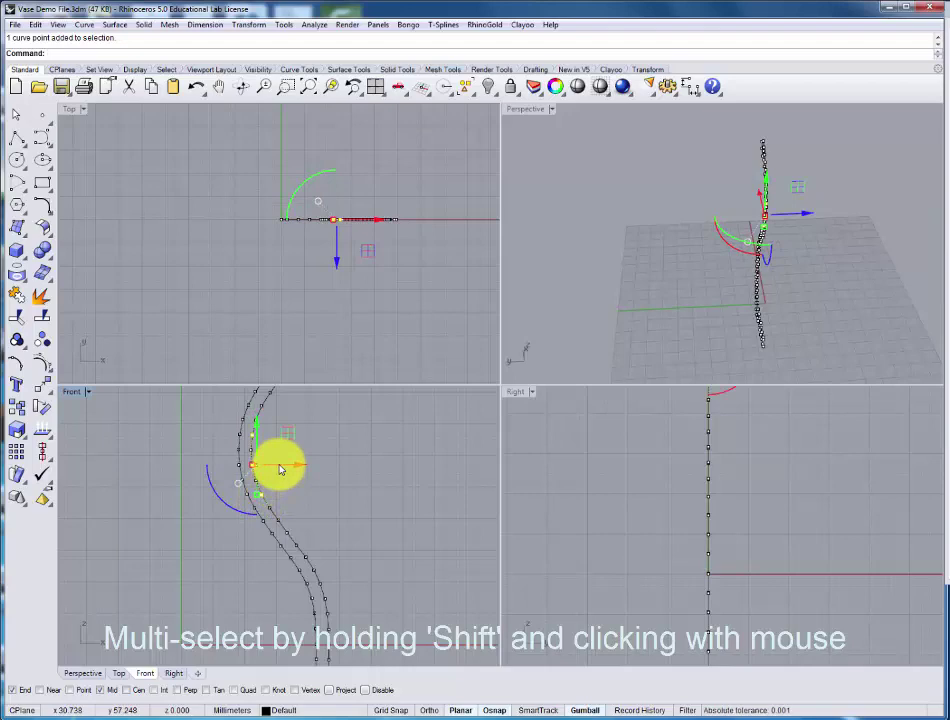
pyautogui.moveTo(281, 469); pyautogui.dragTo(270, 497)
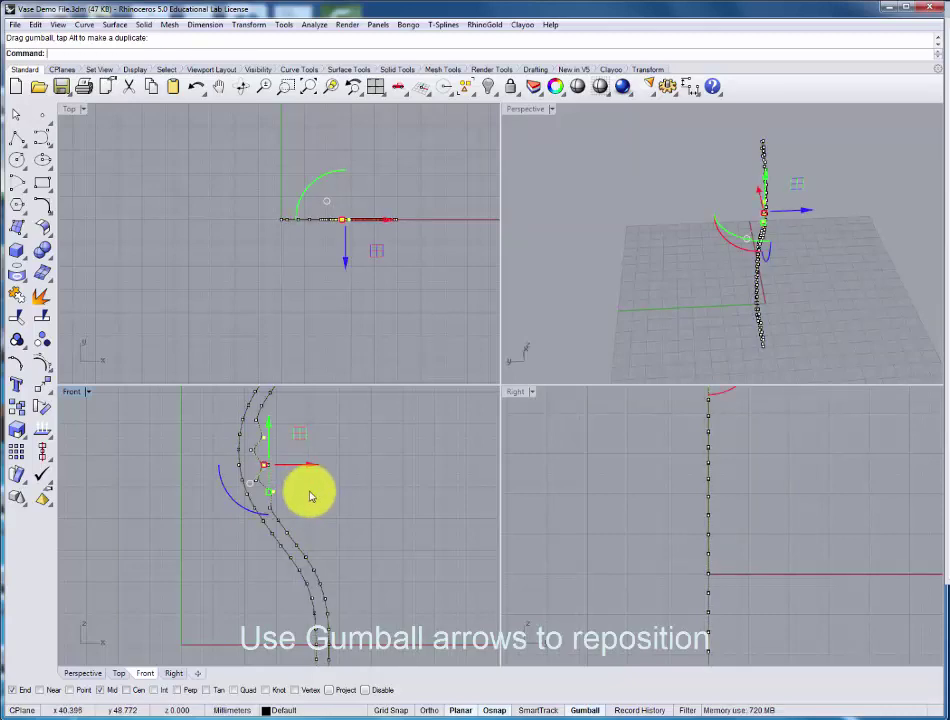
pyautogui.press('Escape')
pyautogui.scroll(-5, 316, 500)
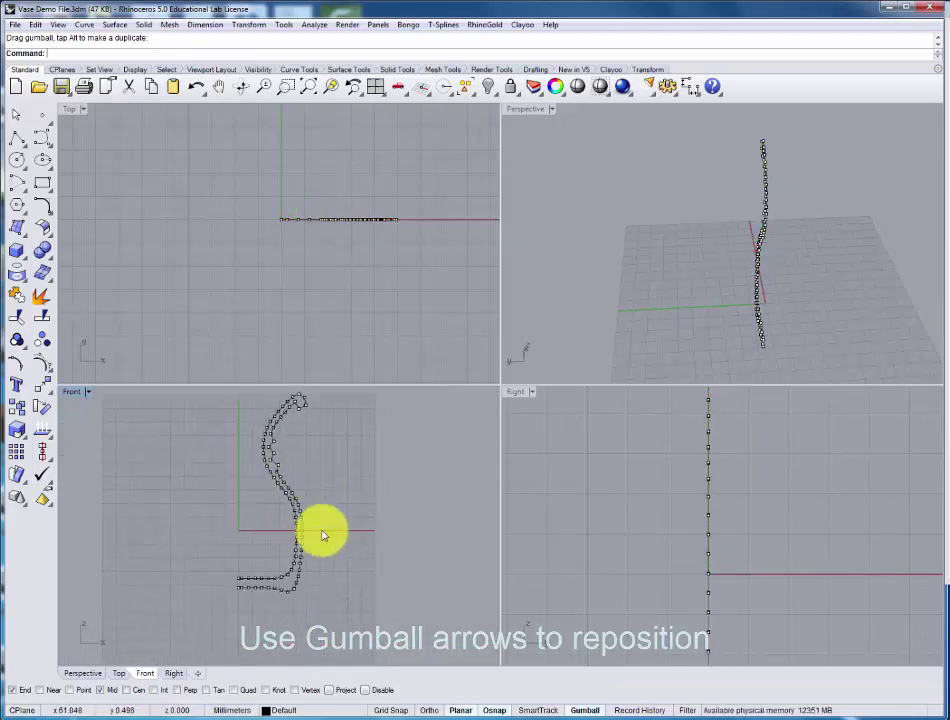
pyautogui.press('Escape')
pyautogui.scroll(3, 300, 525)
# Show control points on both profile curves and select two points on the lower wall.
pyautogui.moveTo(293, 520); pyautogui.dragTo(214, 451)
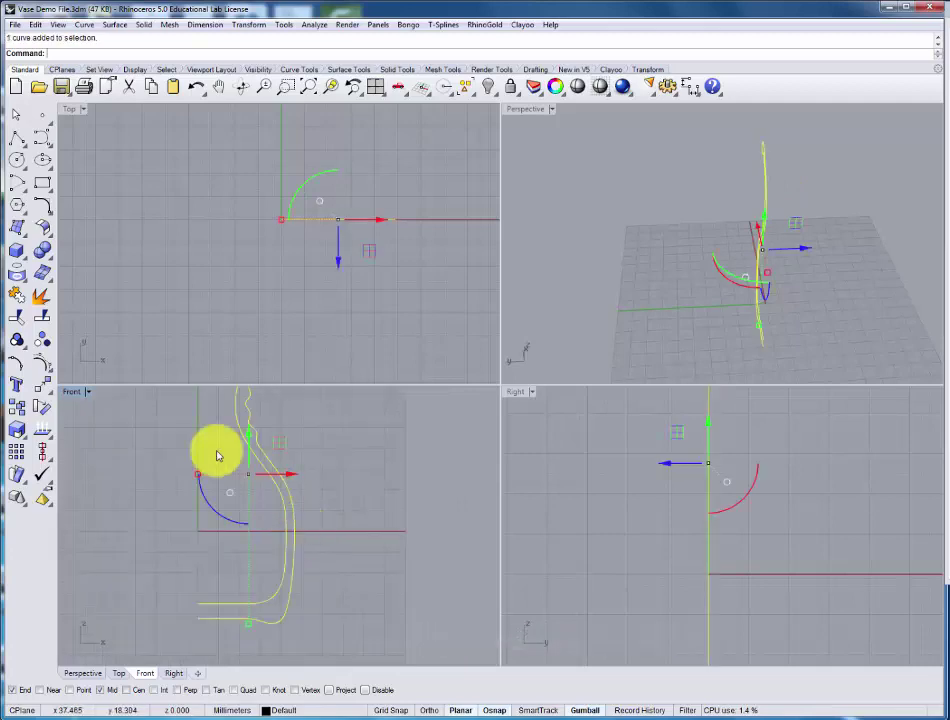
pyautogui.click(52, 381)
pyautogui.scroll(3, 296, 525)
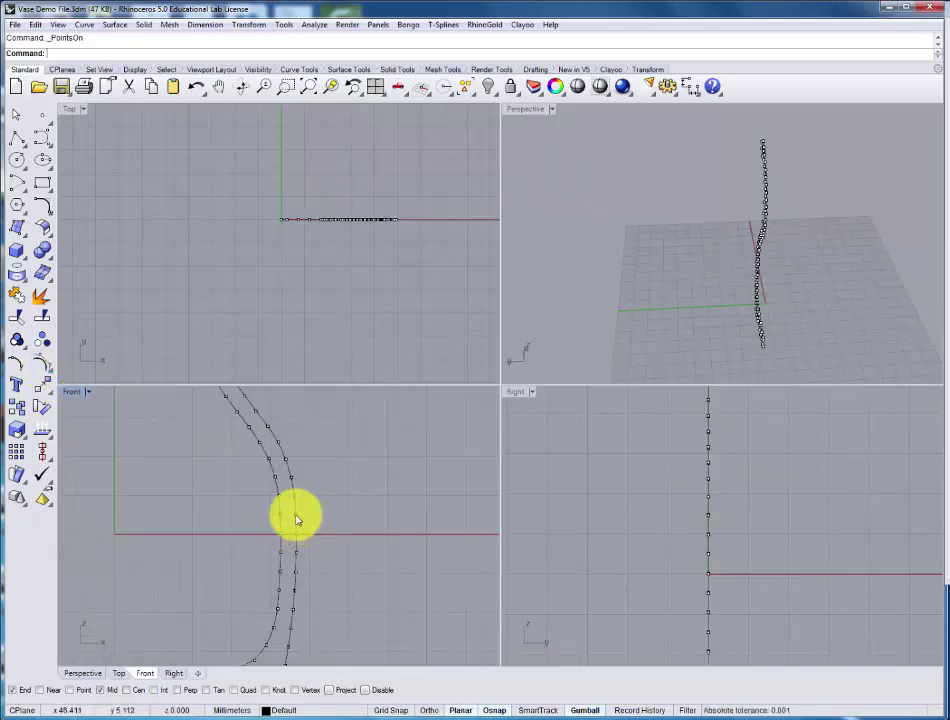
pyautogui.click(296, 519)
pyautogui.click(299, 554)
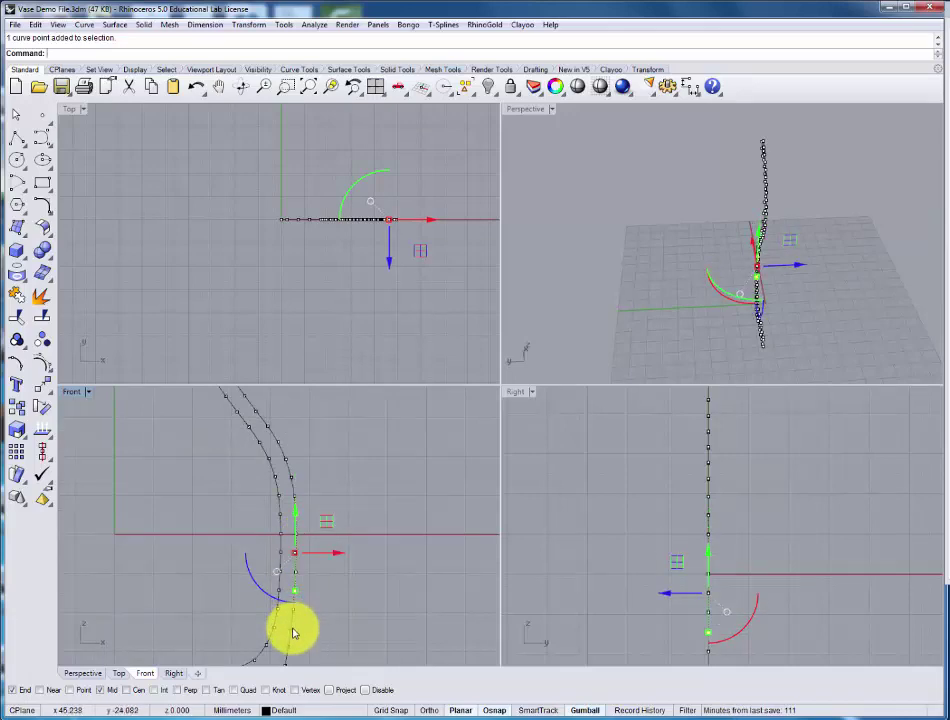
# Nudge the lower-wall points outward about 2 mm into ridges, hide the points, and reselect the profile.
pyautogui.scroll(-5, 293, 632)
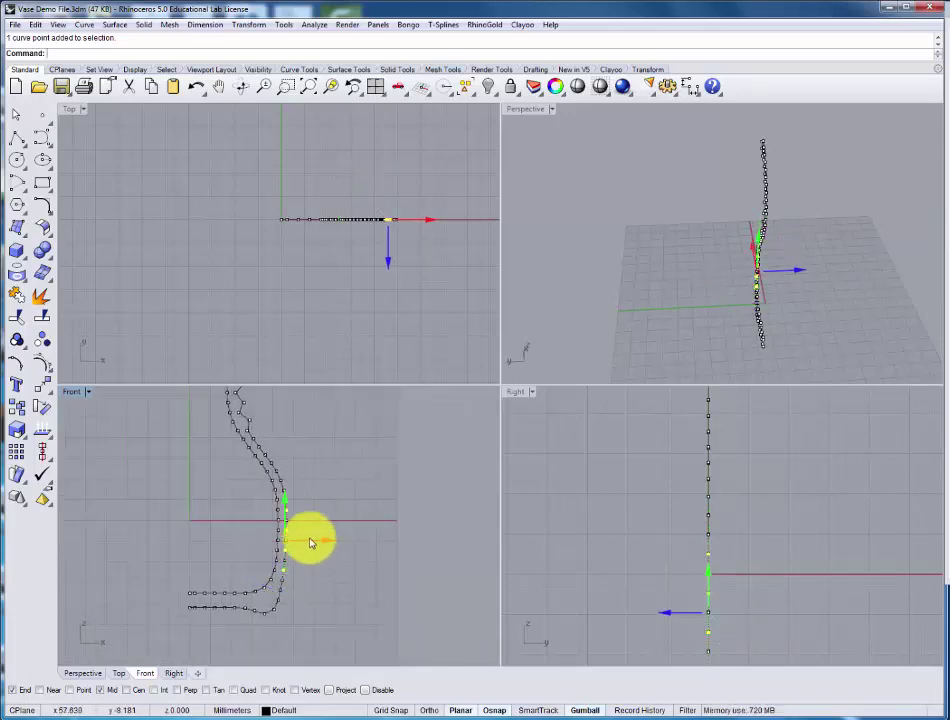
pyautogui.moveTo(310, 543); pyautogui.dragTo(315, 542)
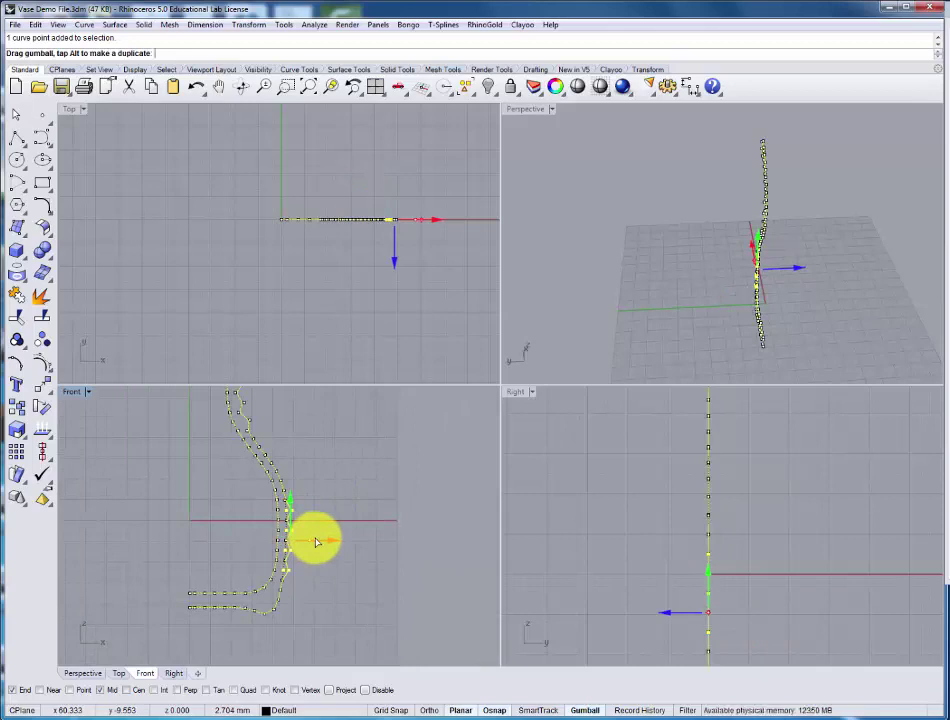
pyautogui.moveTo(315, 542); pyautogui.dragTo(317, 538)
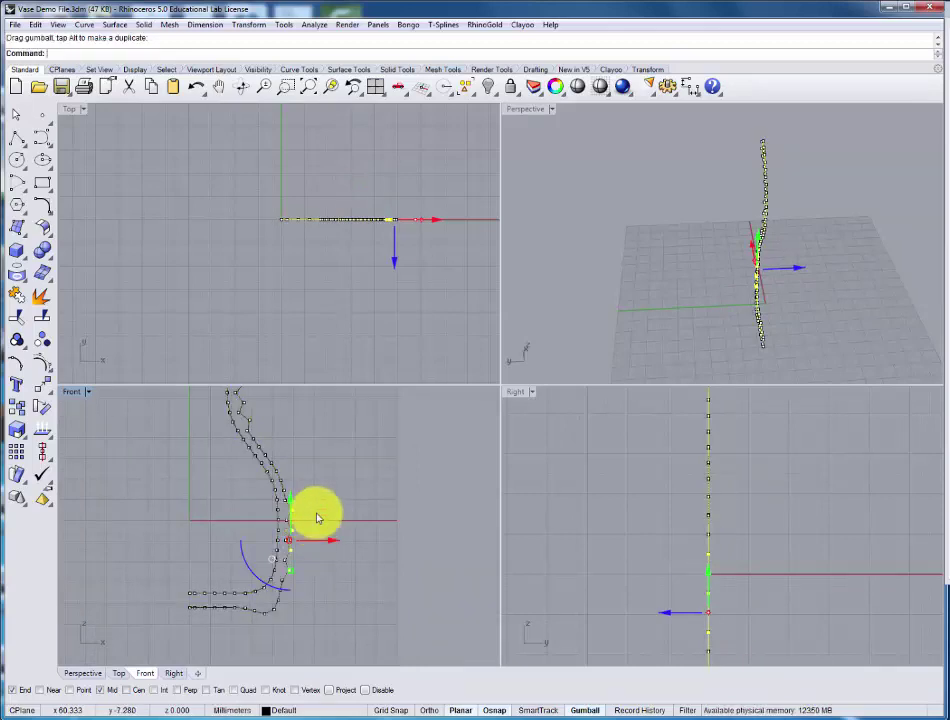
pyautogui.press('Escape')
pyautogui.scroll(-3, 336, 478)
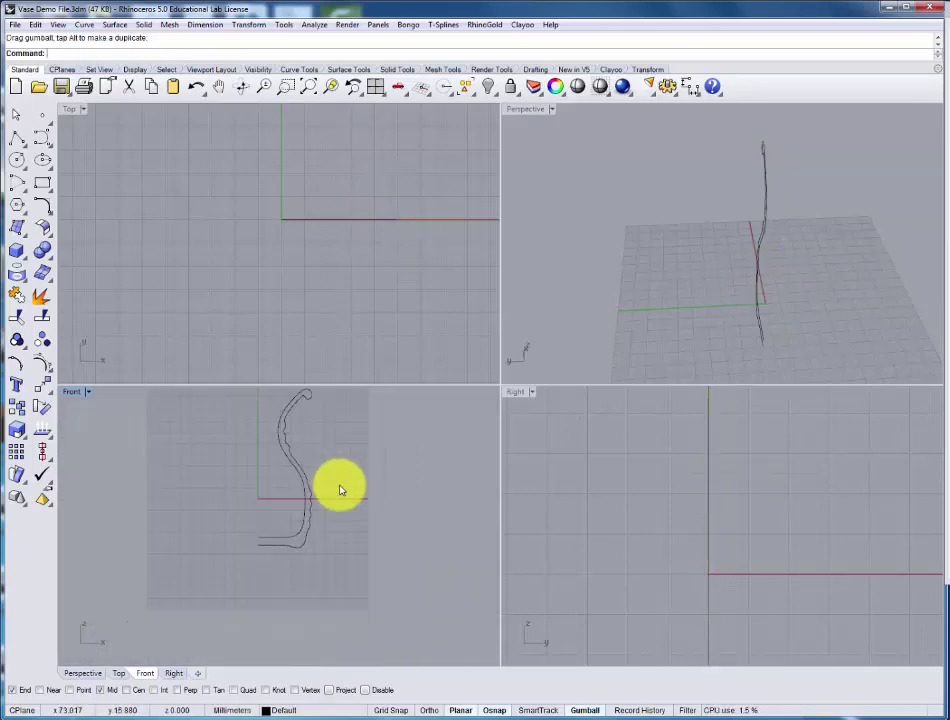
pyautogui.click(276, 553)
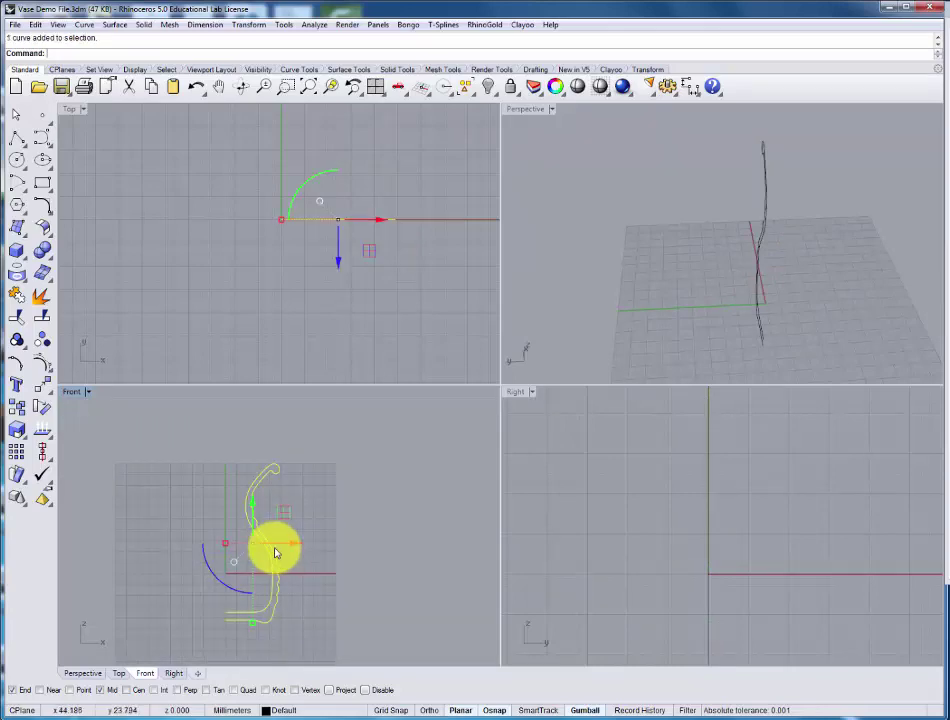
# Revolve the profile 360° around a grid-snapped vertical axis on the centre line.
pyautogui.click(117, 25)
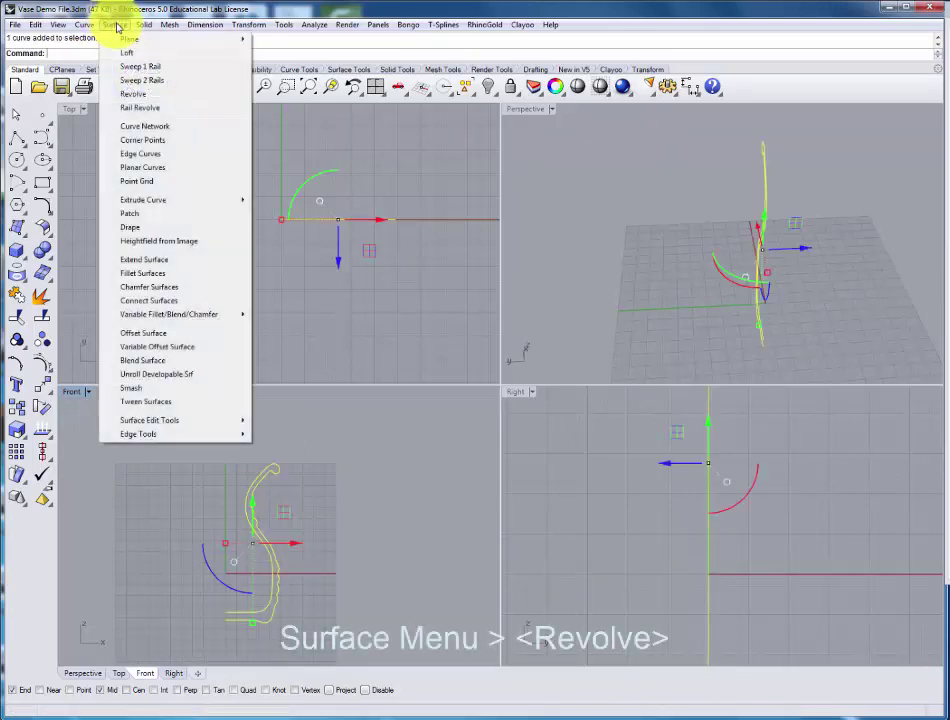
pyautogui.click(132, 94)
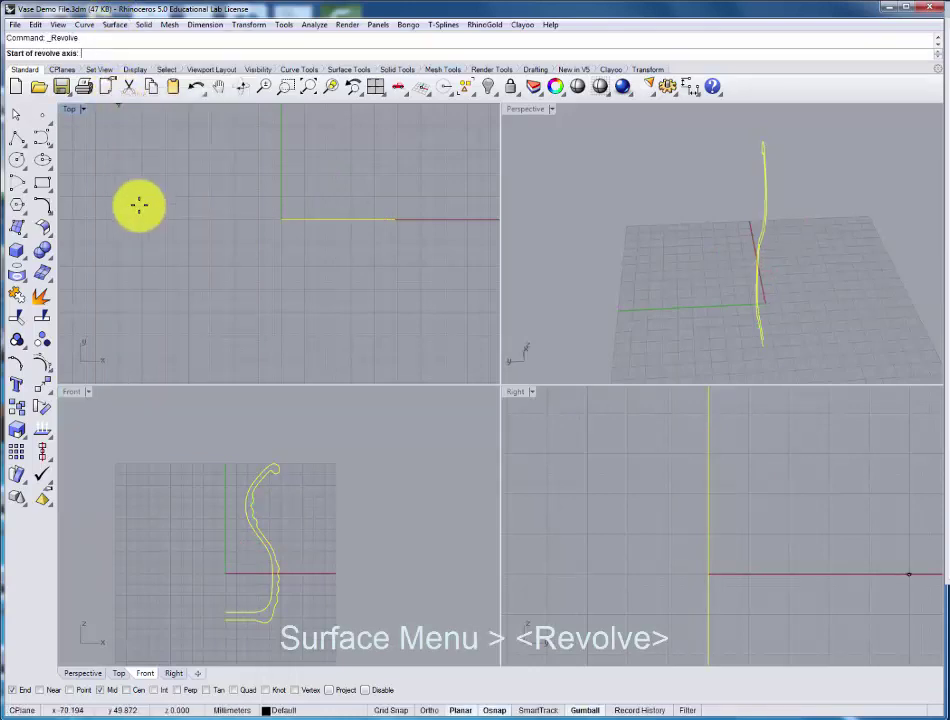
pyautogui.click(396, 710)
pyautogui.scroll(3, 227, 593)
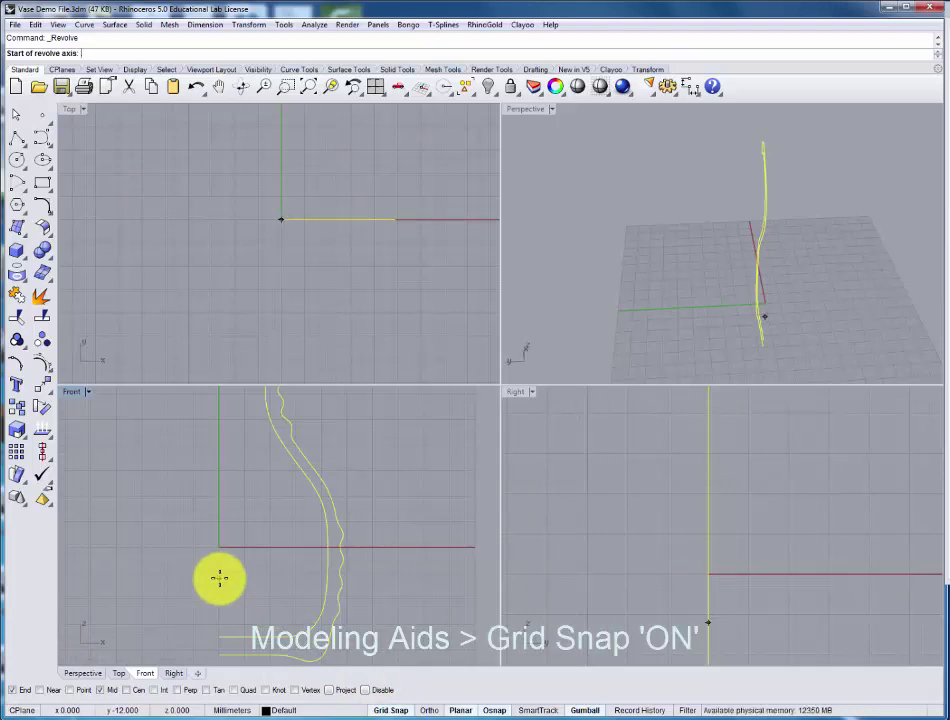
pyautogui.click(219, 577)
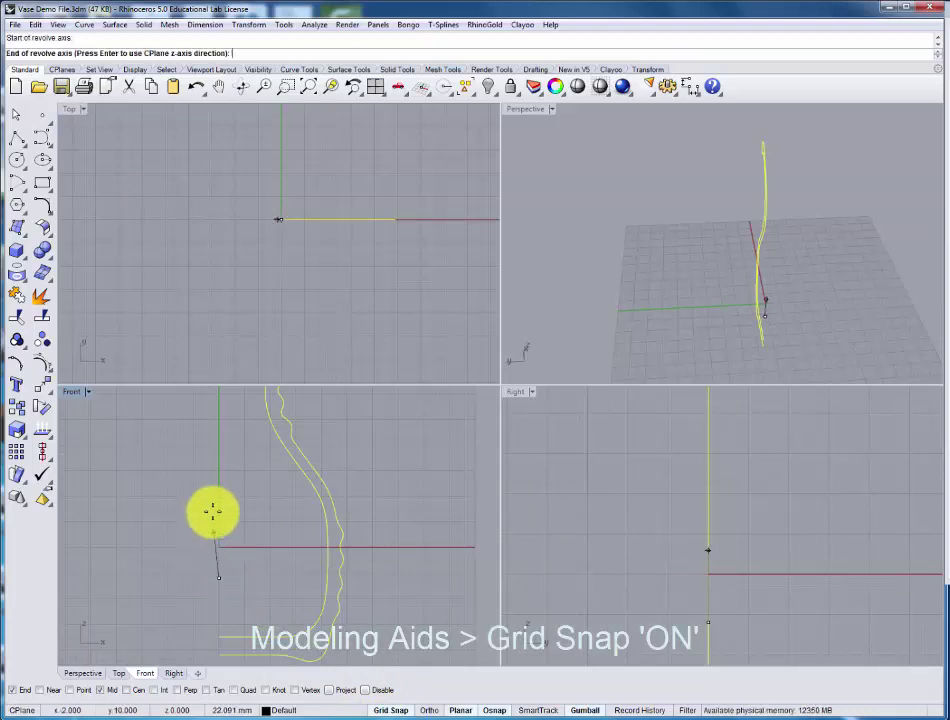
pyautogui.click(219, 417)
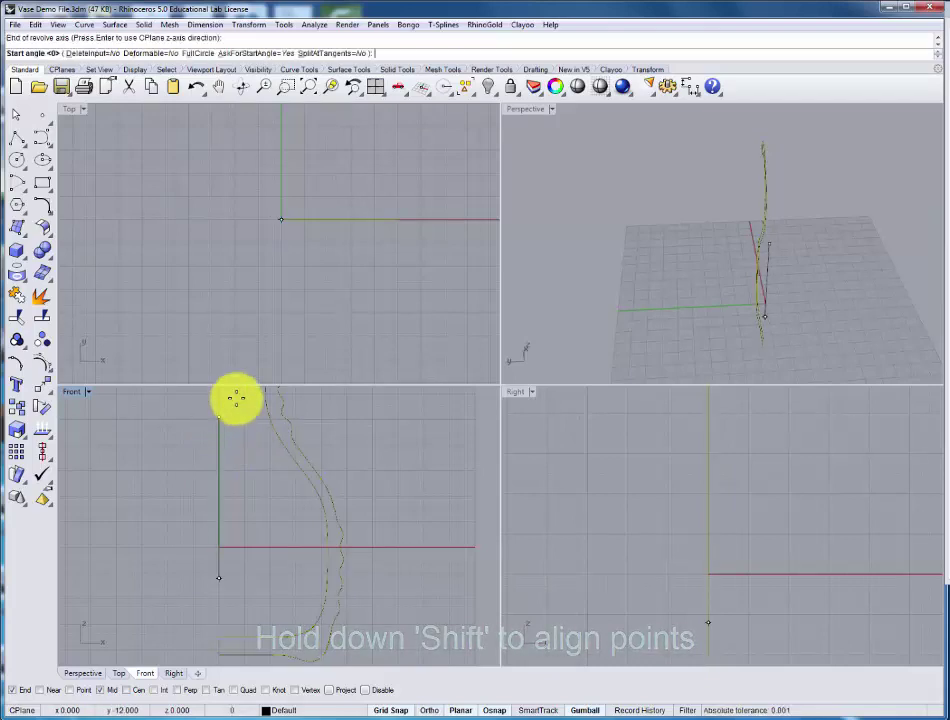
pyautogui.click(195, 54)
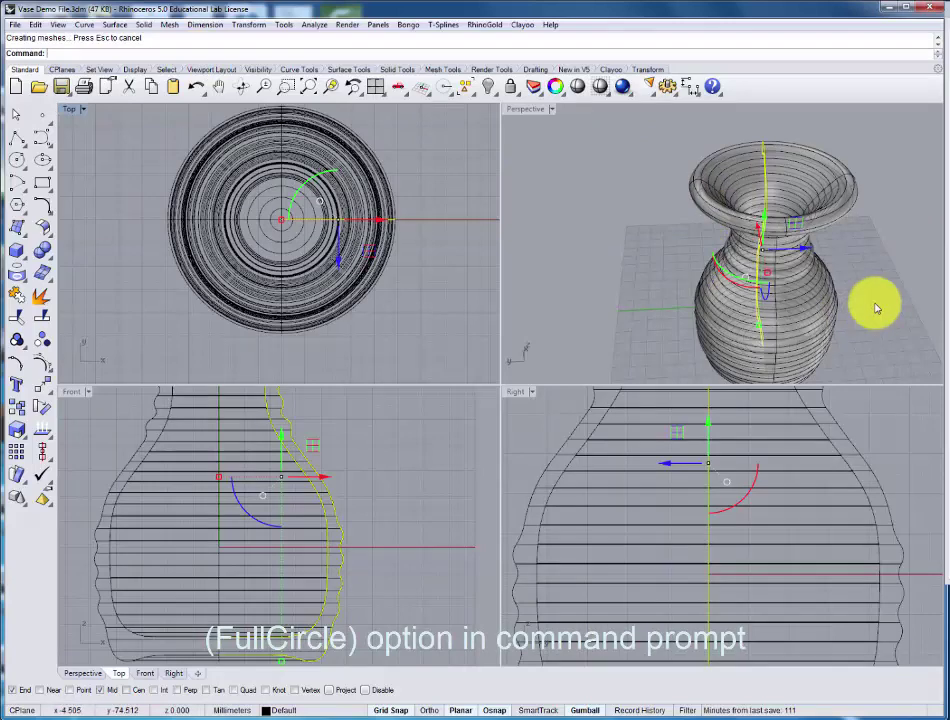
pyautogui.click(865, 252)
pyautogui.moveTo(899, 307); pyautogui.dragTo(865, 262, button='right')
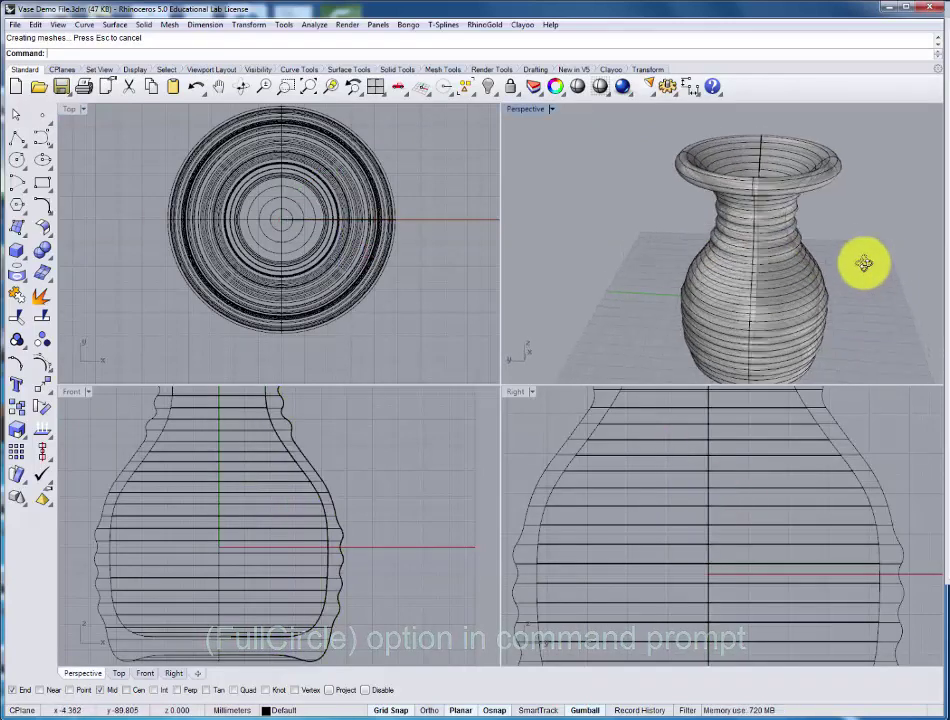
pyautogui.scroll(5, 830, 245)
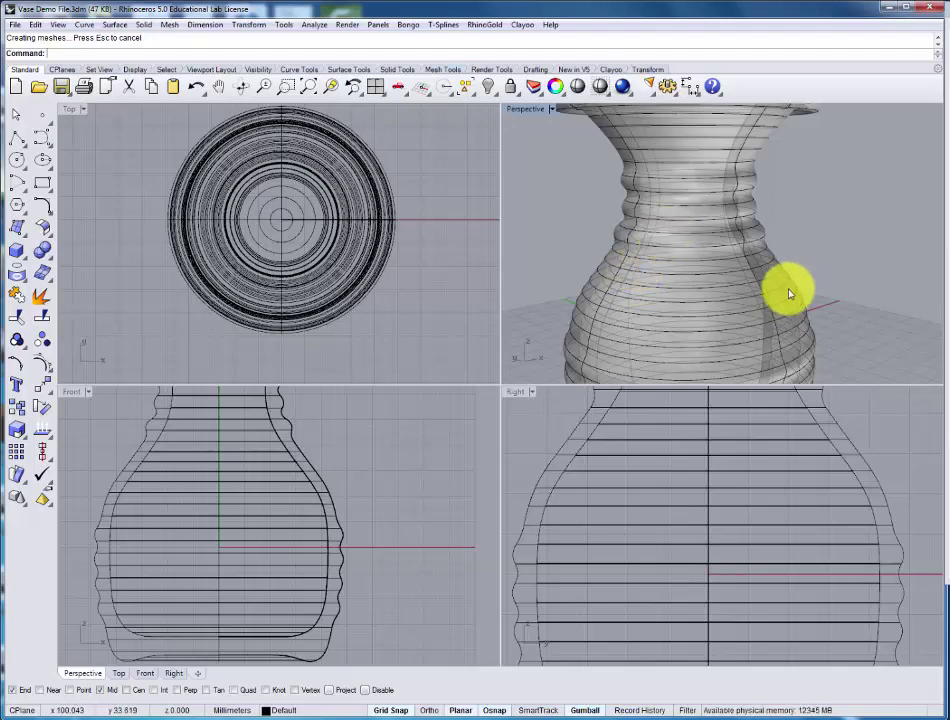
pyautogui.scroll(-8, 752, 250)
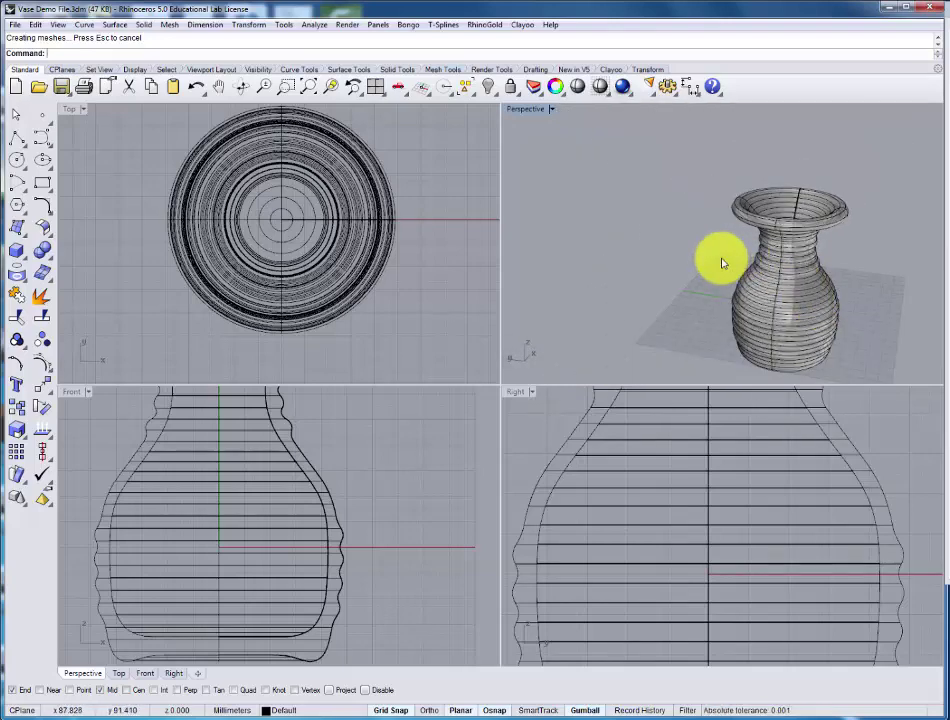
pyautogui.keyDown('shift'); pyautogui.moveTo(823, 259); pyautogui.dragTo(738, 291, button='right'); pyautogui.keyUp('shift')
pyautogui.scroll(4, 785, 220)
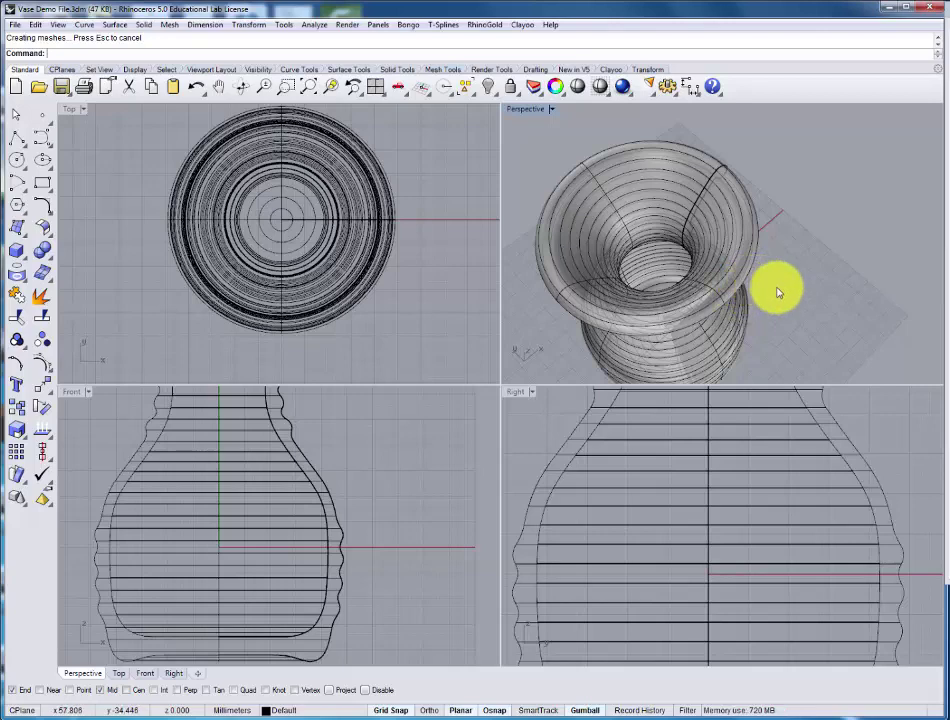
pyautogui.moveTo(703, 296); pyautogui.dragTo(822, 204, button='right')
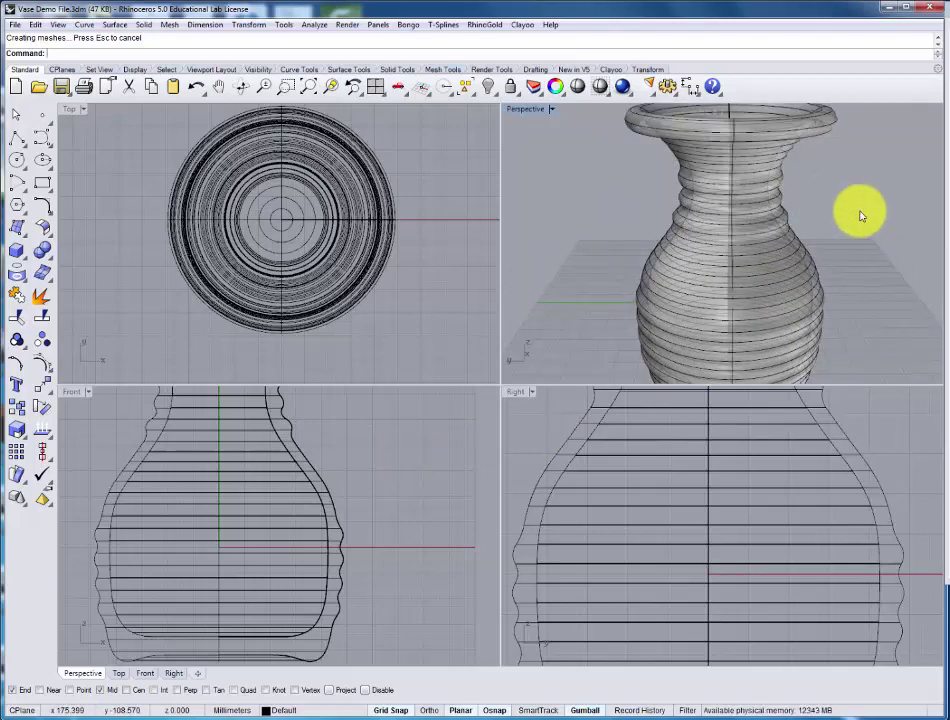
pyautogui.scroll(-3, 860, 215)
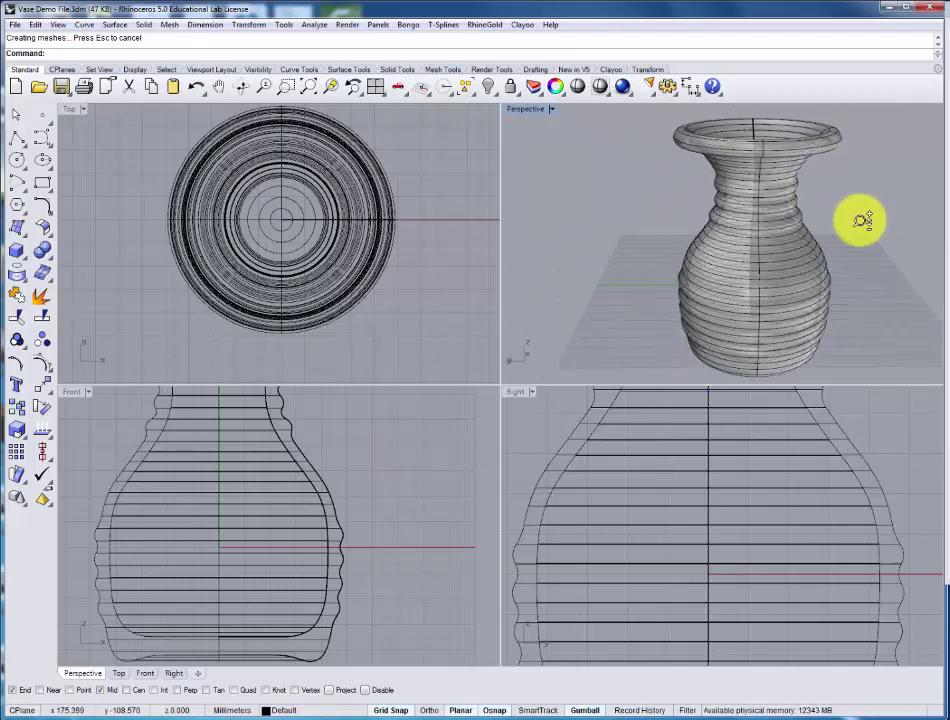
# Switch the Perspective viewport to Rendered display mode.
pyautogui.click(551, 110)
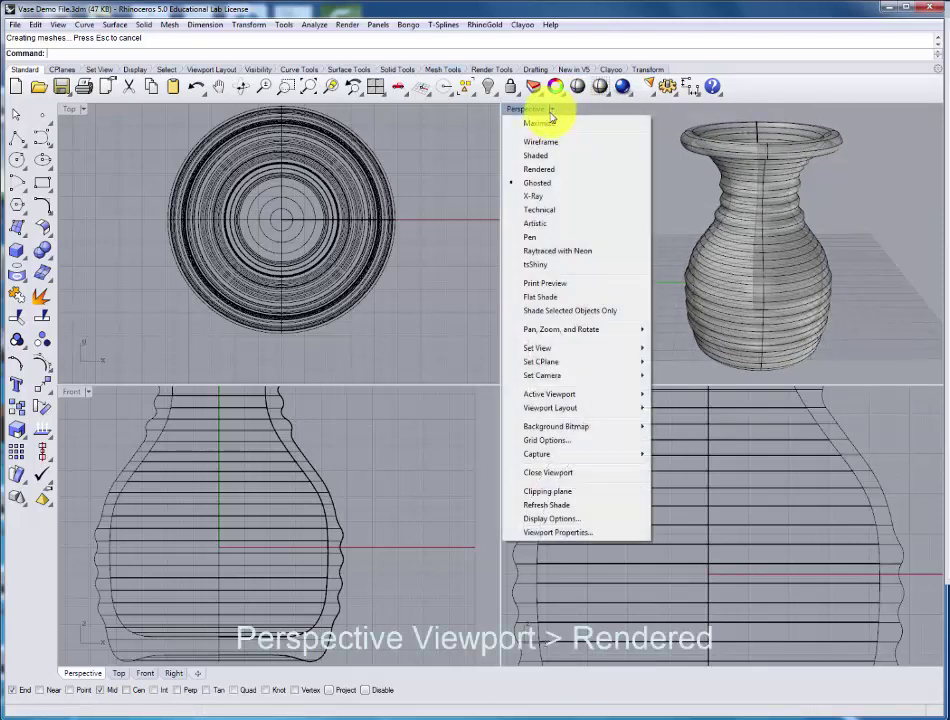
pyautogui.click(539, 172)
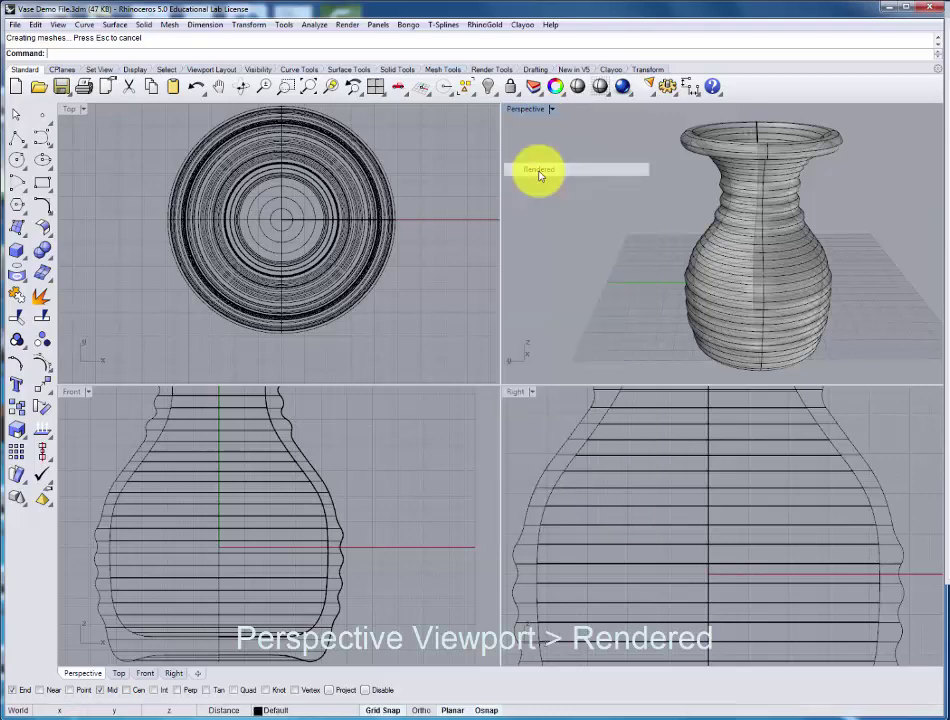